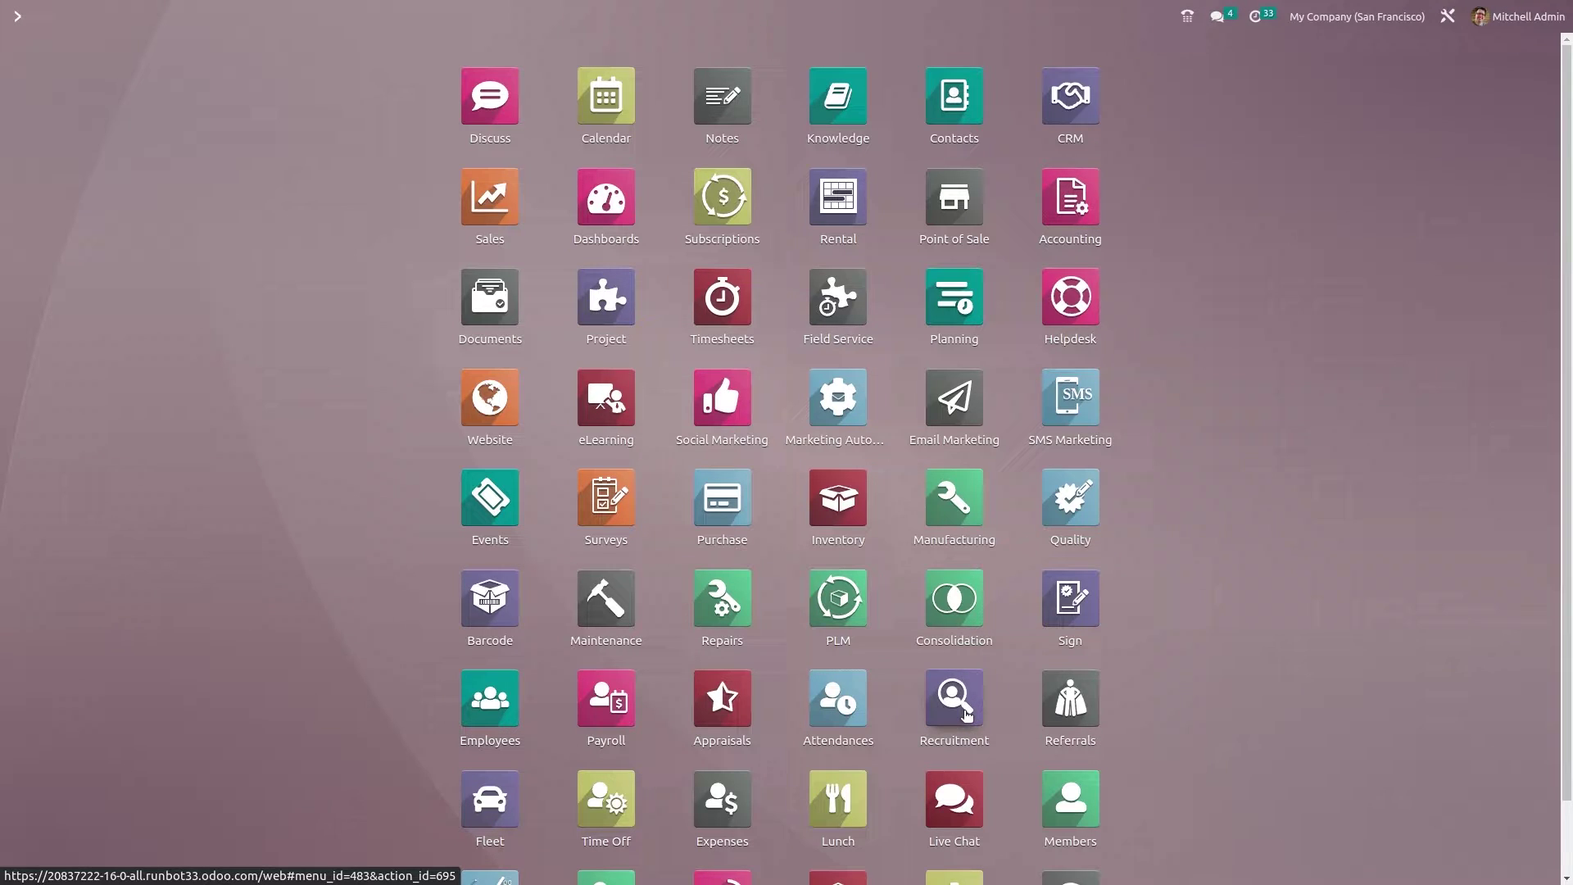
# - Open Recruitment and switch the Job Positions board to list view and back to kanban
pyautogui.click(967, 713)
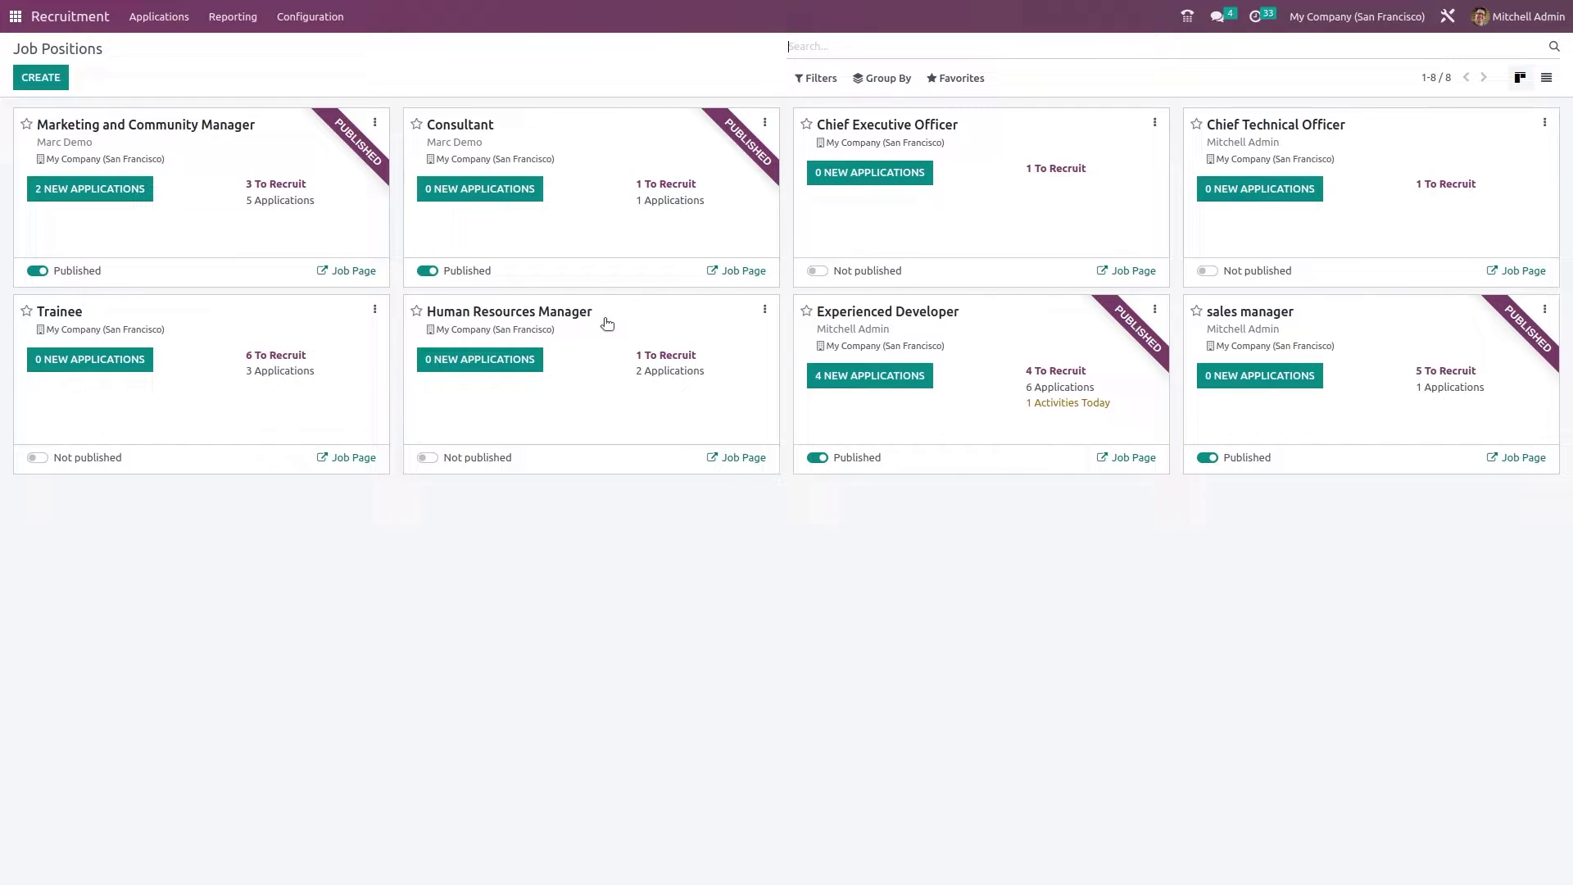
pyautogui.click(1546, 77)
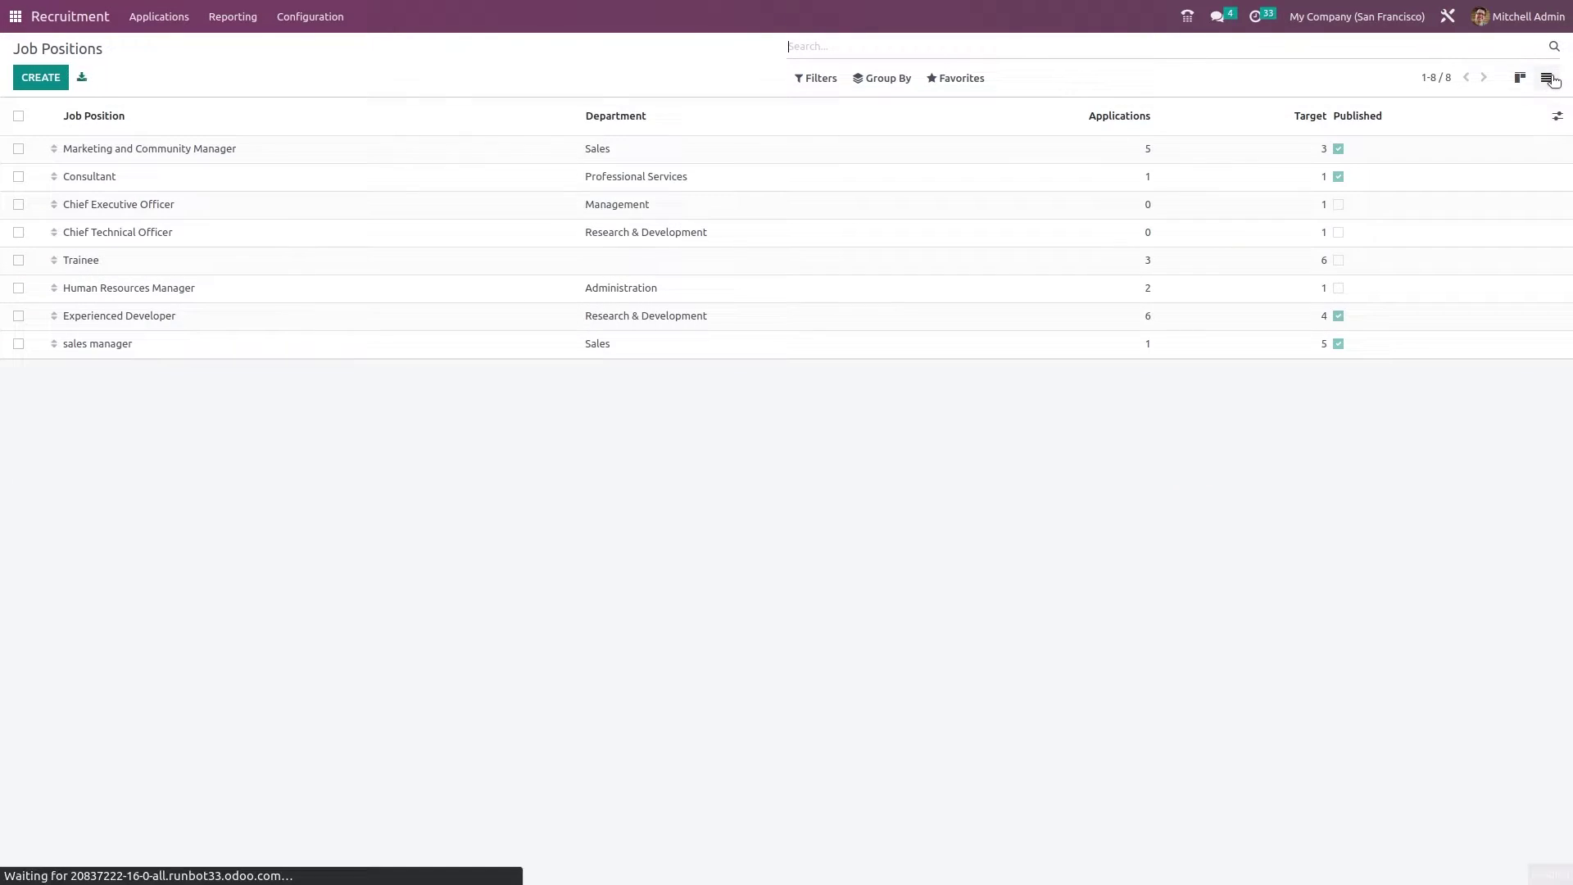
pyautogui.click(1522, 78)
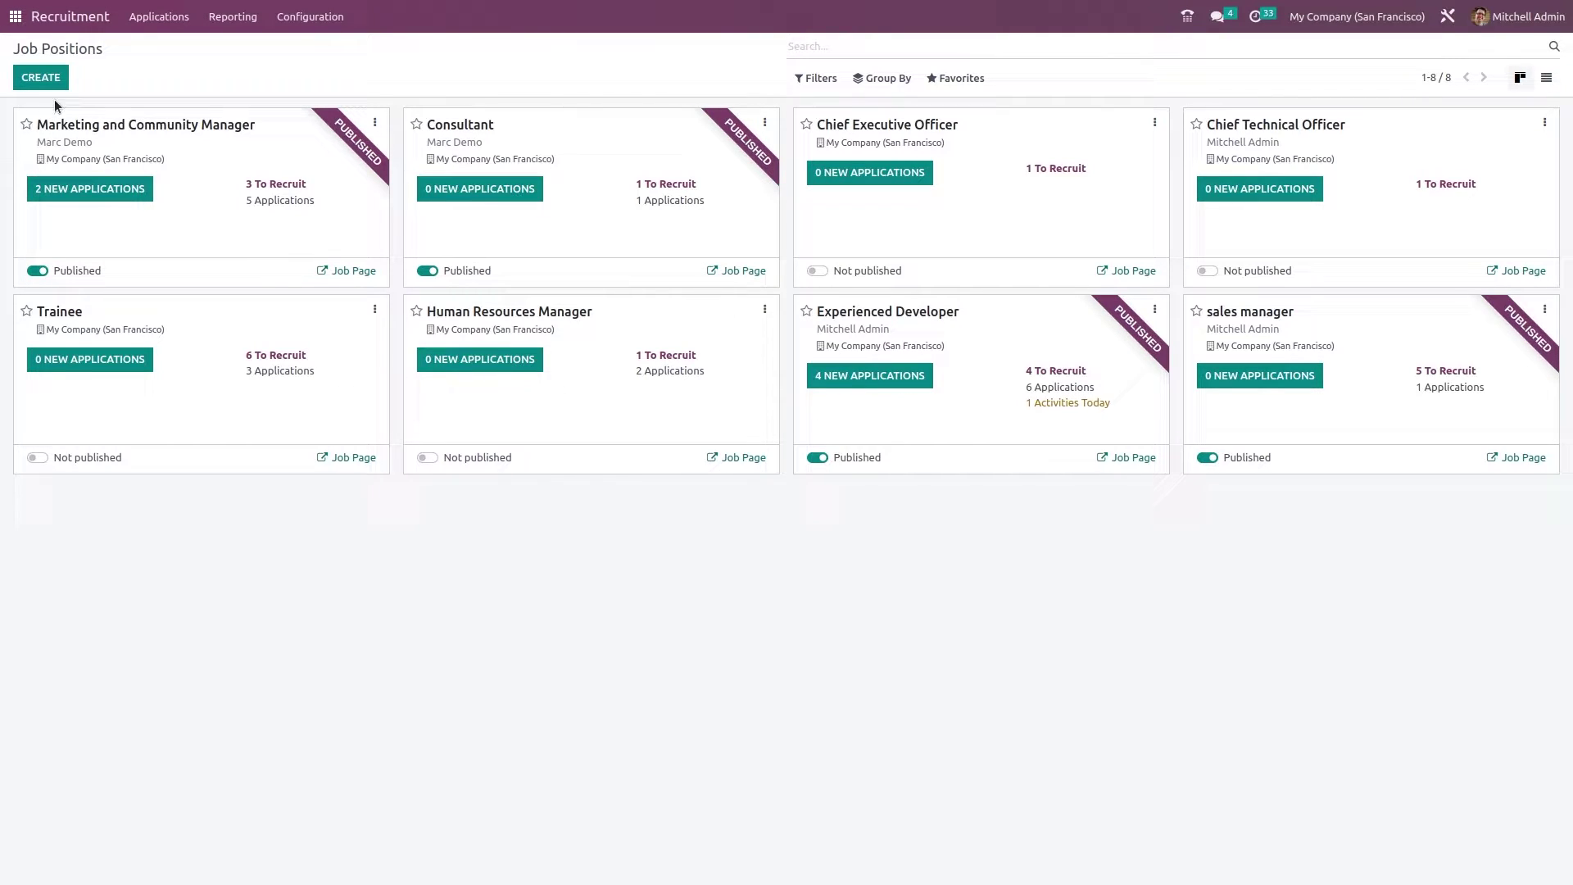
# - Create a new job position named 'sales manager'
pyautogui.click(41, 78)
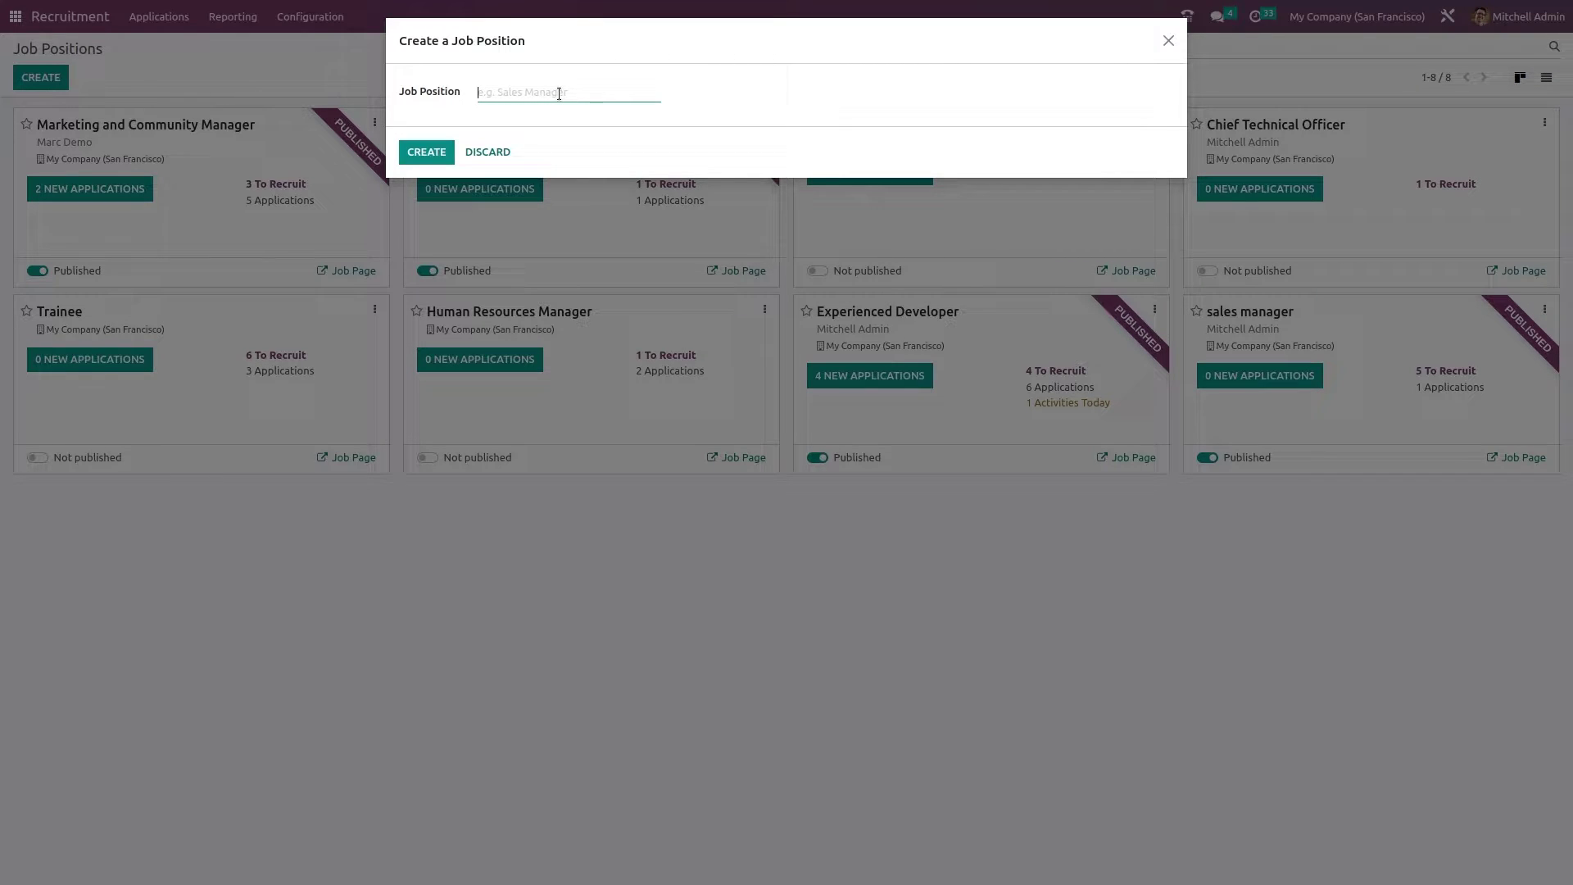
pyautogui.write('sales manger')
pyautogui.press('BackSpace')
pyautogui.write('ager')
pyautogui.click(427, 151)
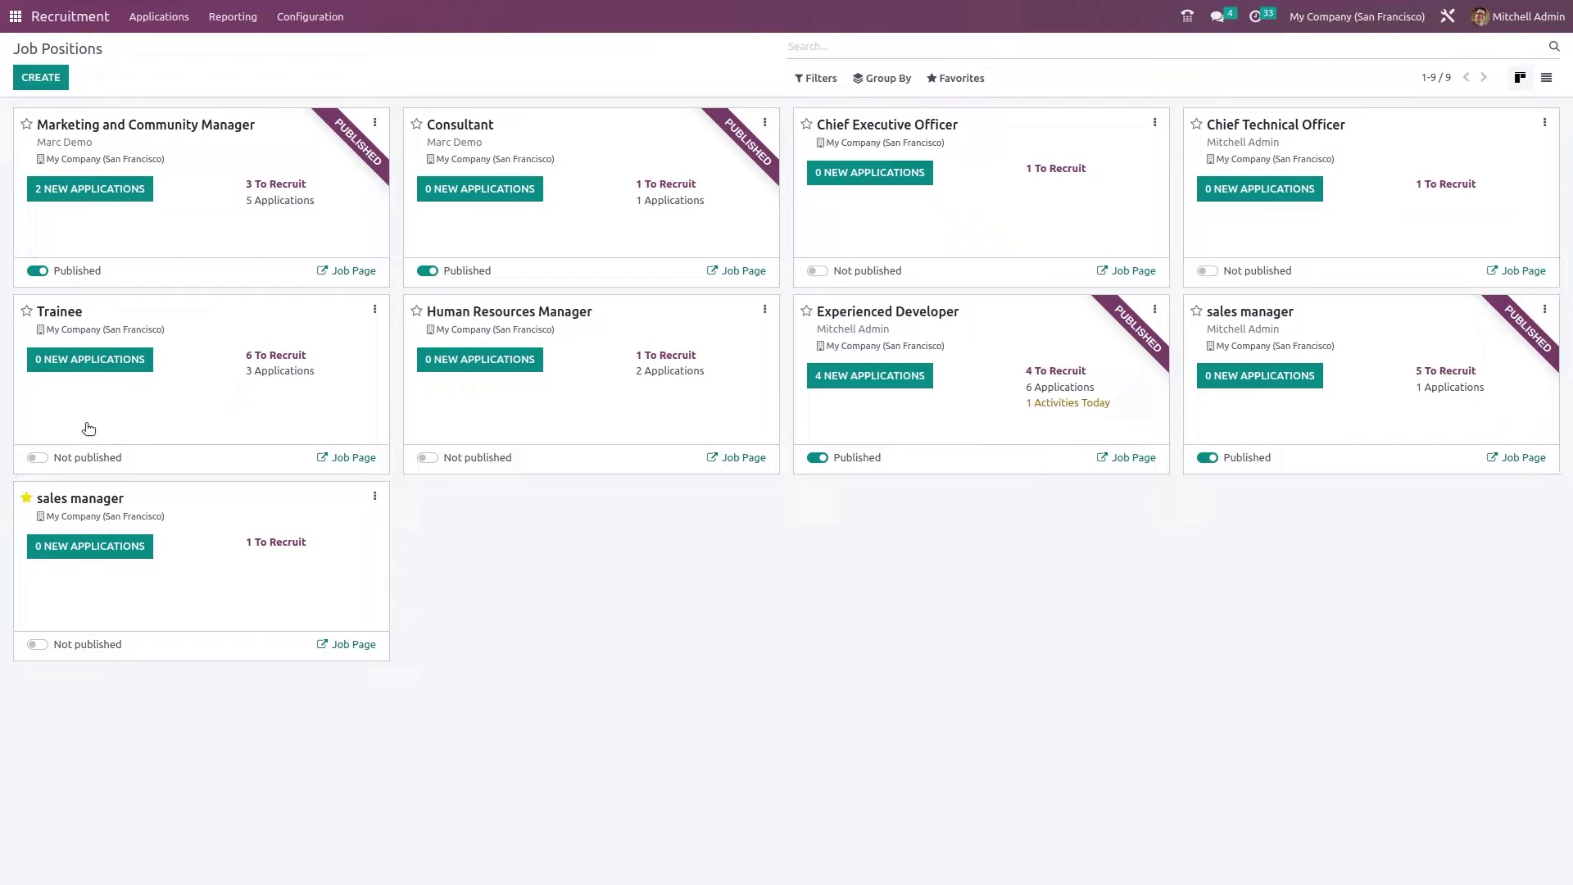
# - Delete the duplicate sales manager position from its configuration form and return to the board
pyautogui.click(374, 496)
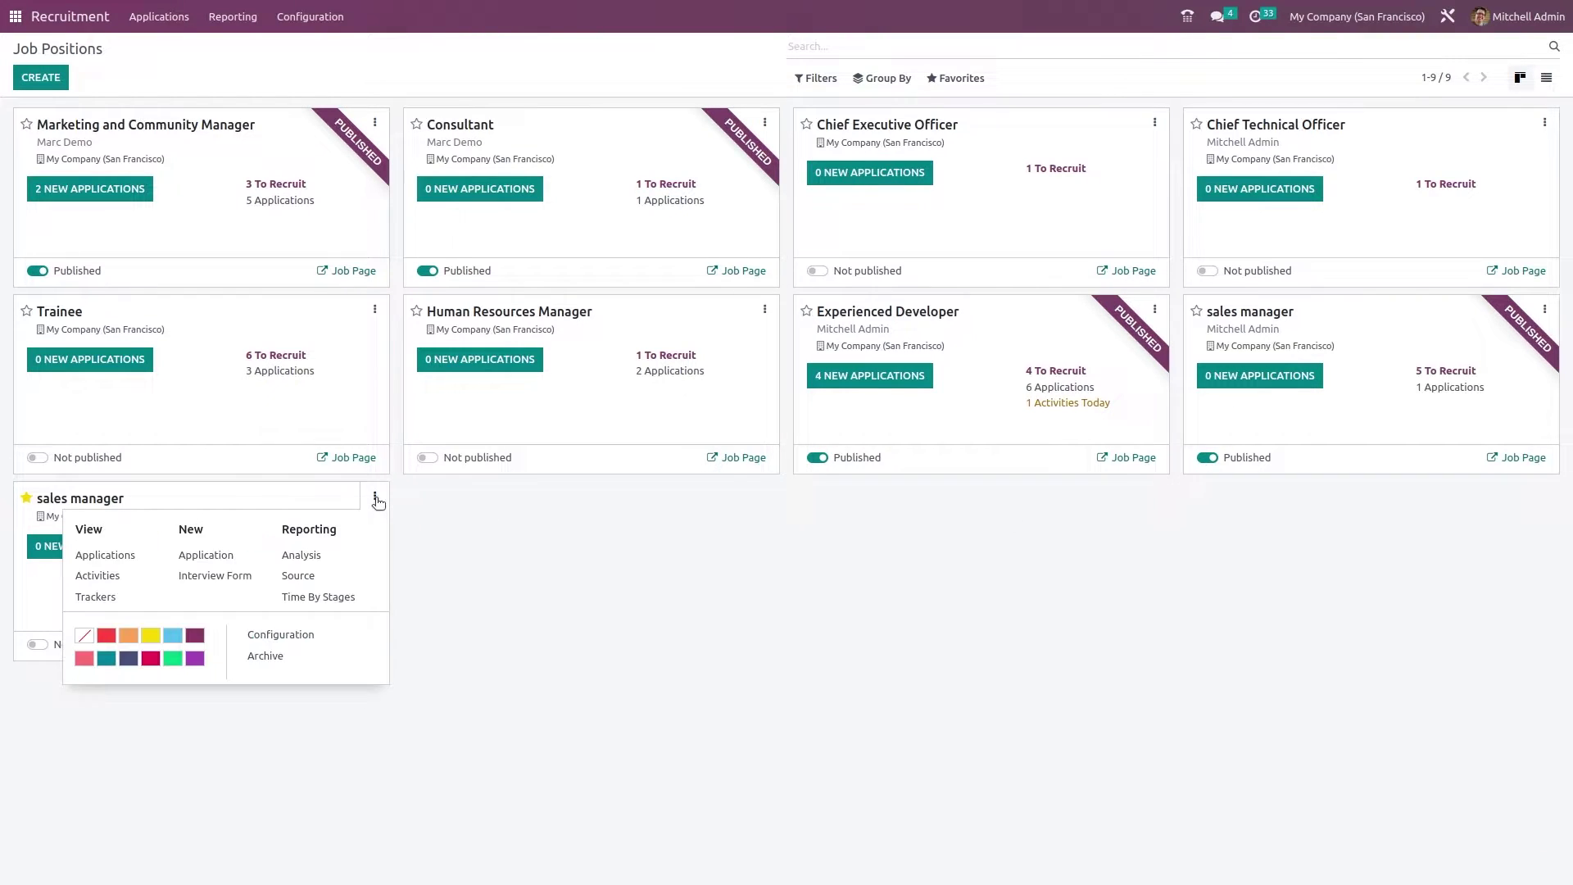
pyautogui.click(302, 639)
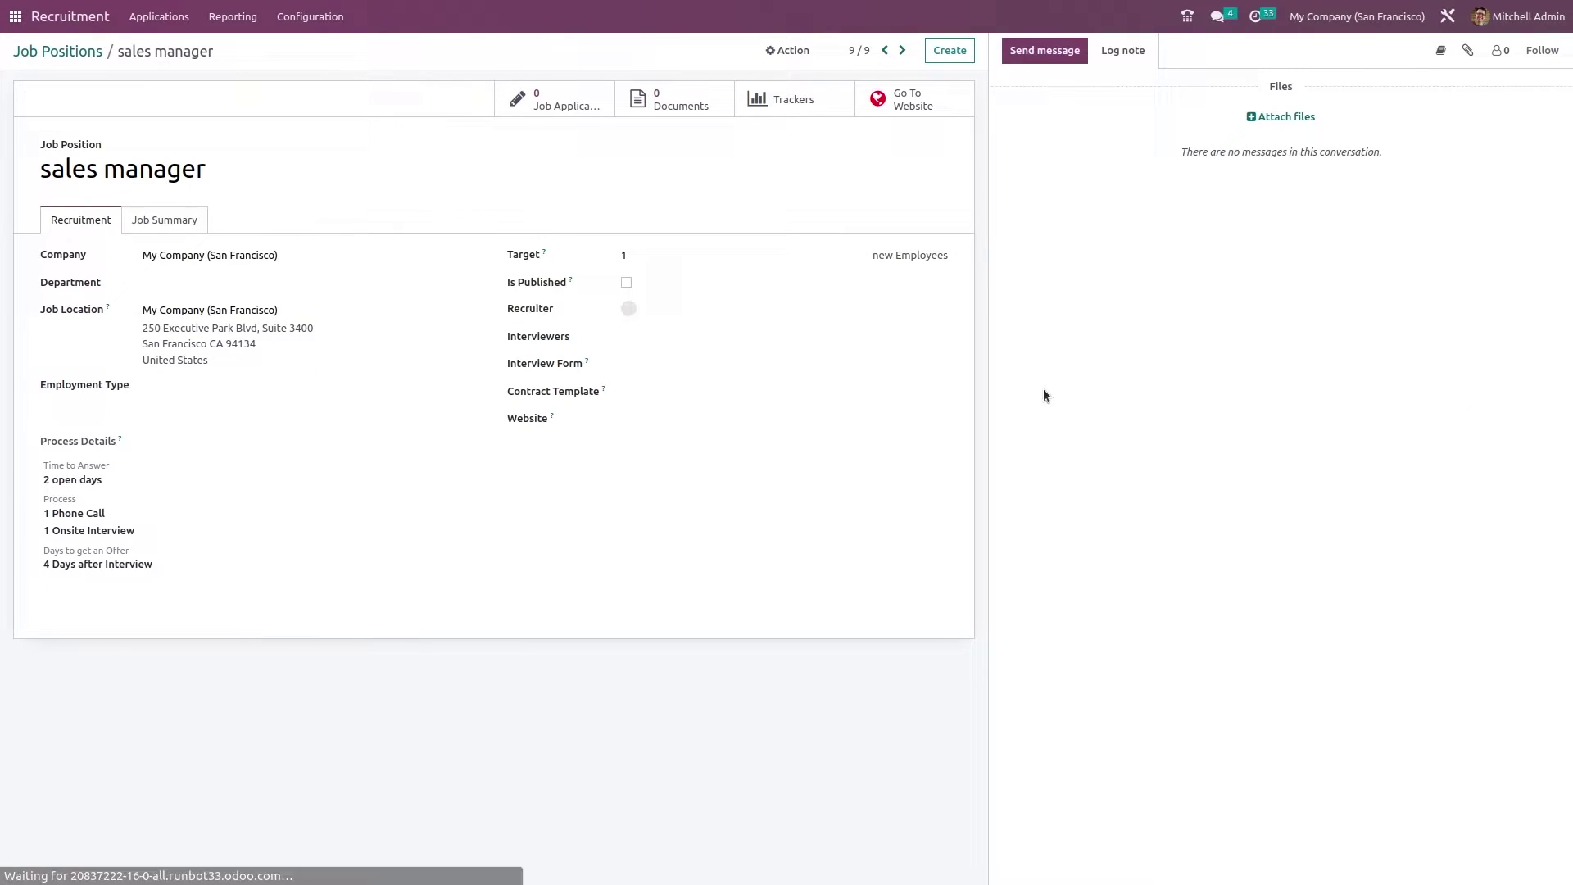
pyautogui.click(790, 51)
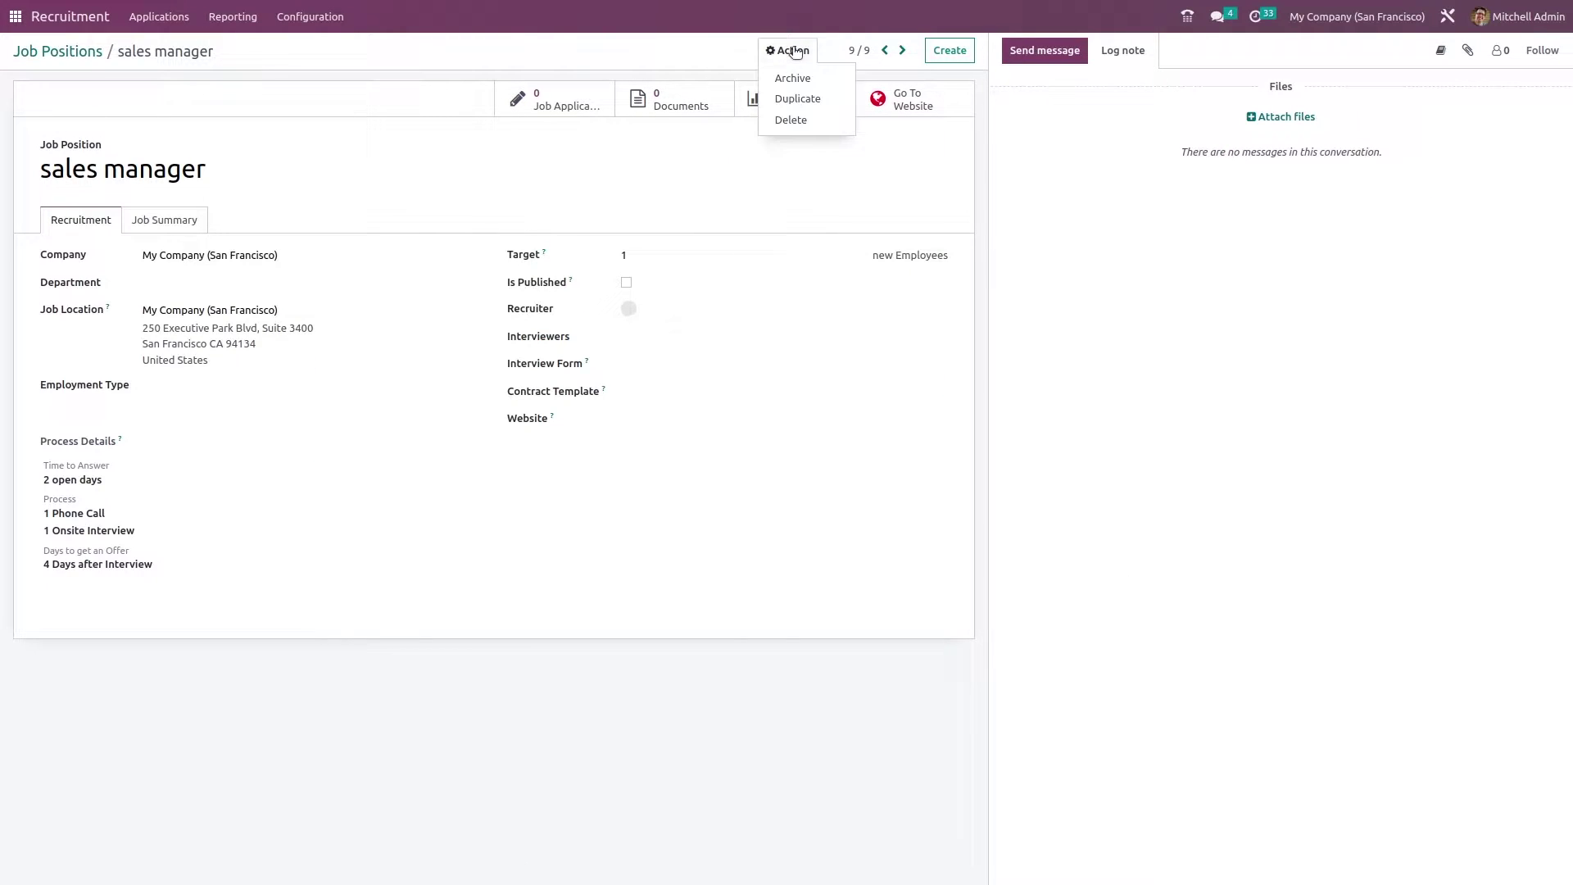
pyautogui.click(792, 121)
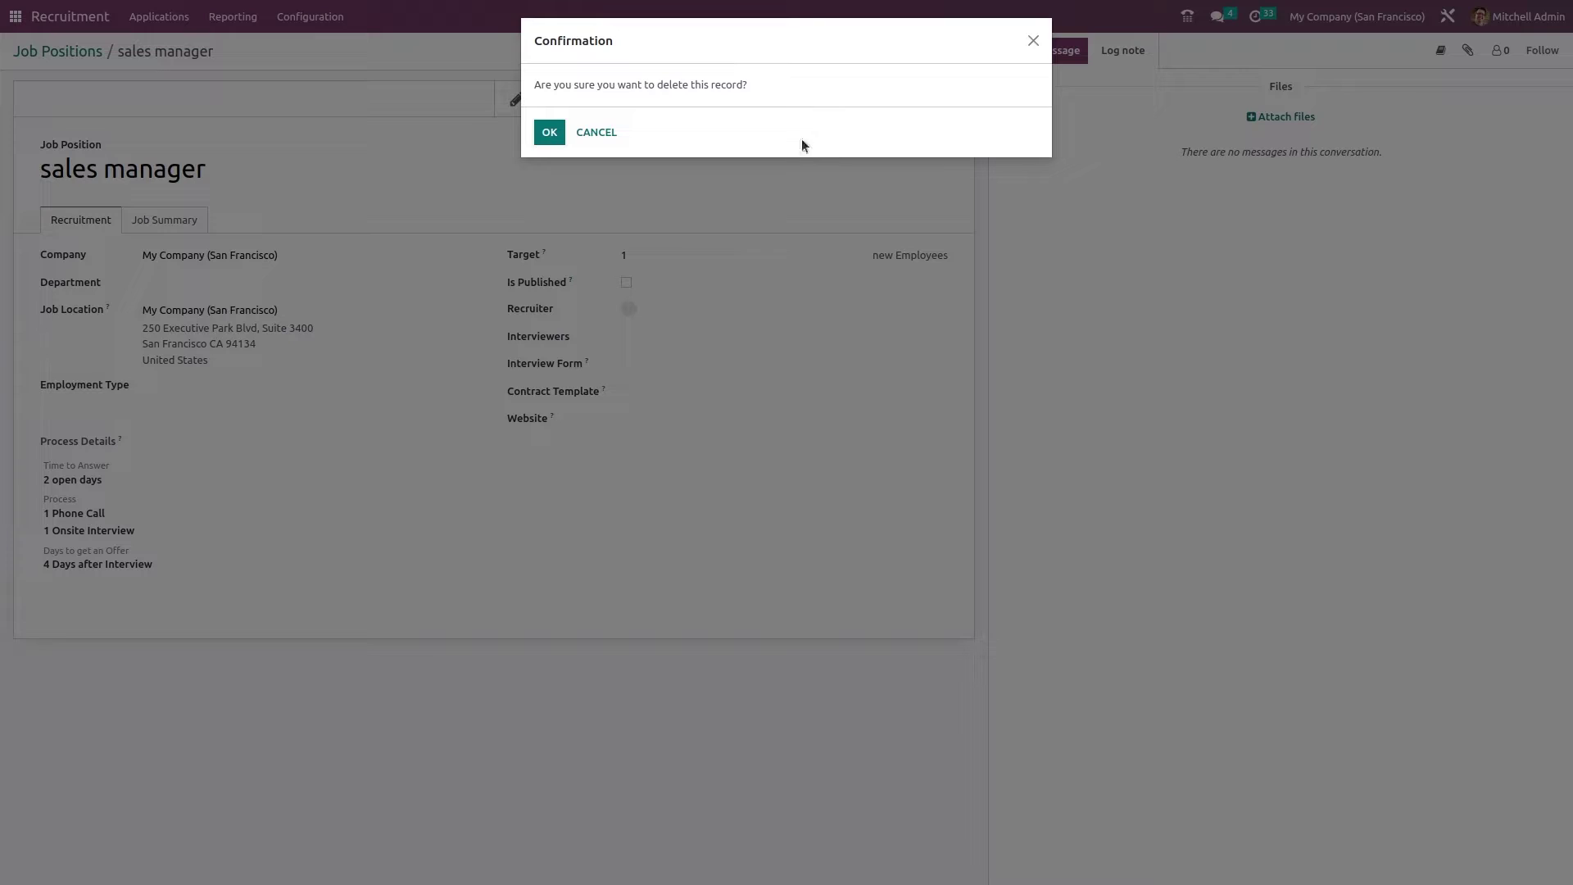
pyautogui.click(549, 132)
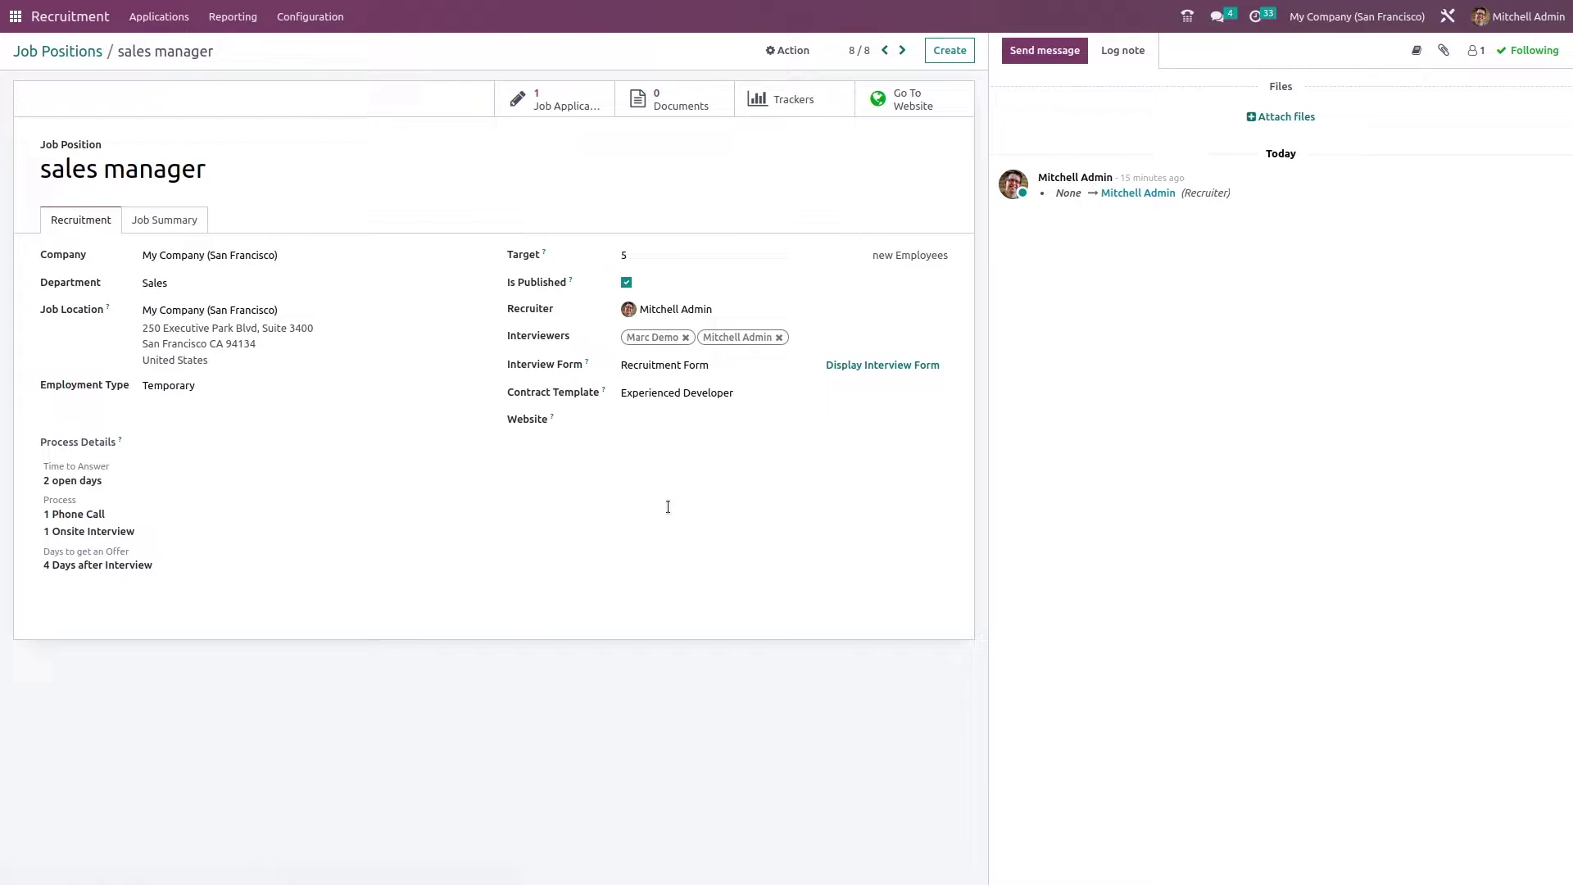
pyautogui.click(72, 52)
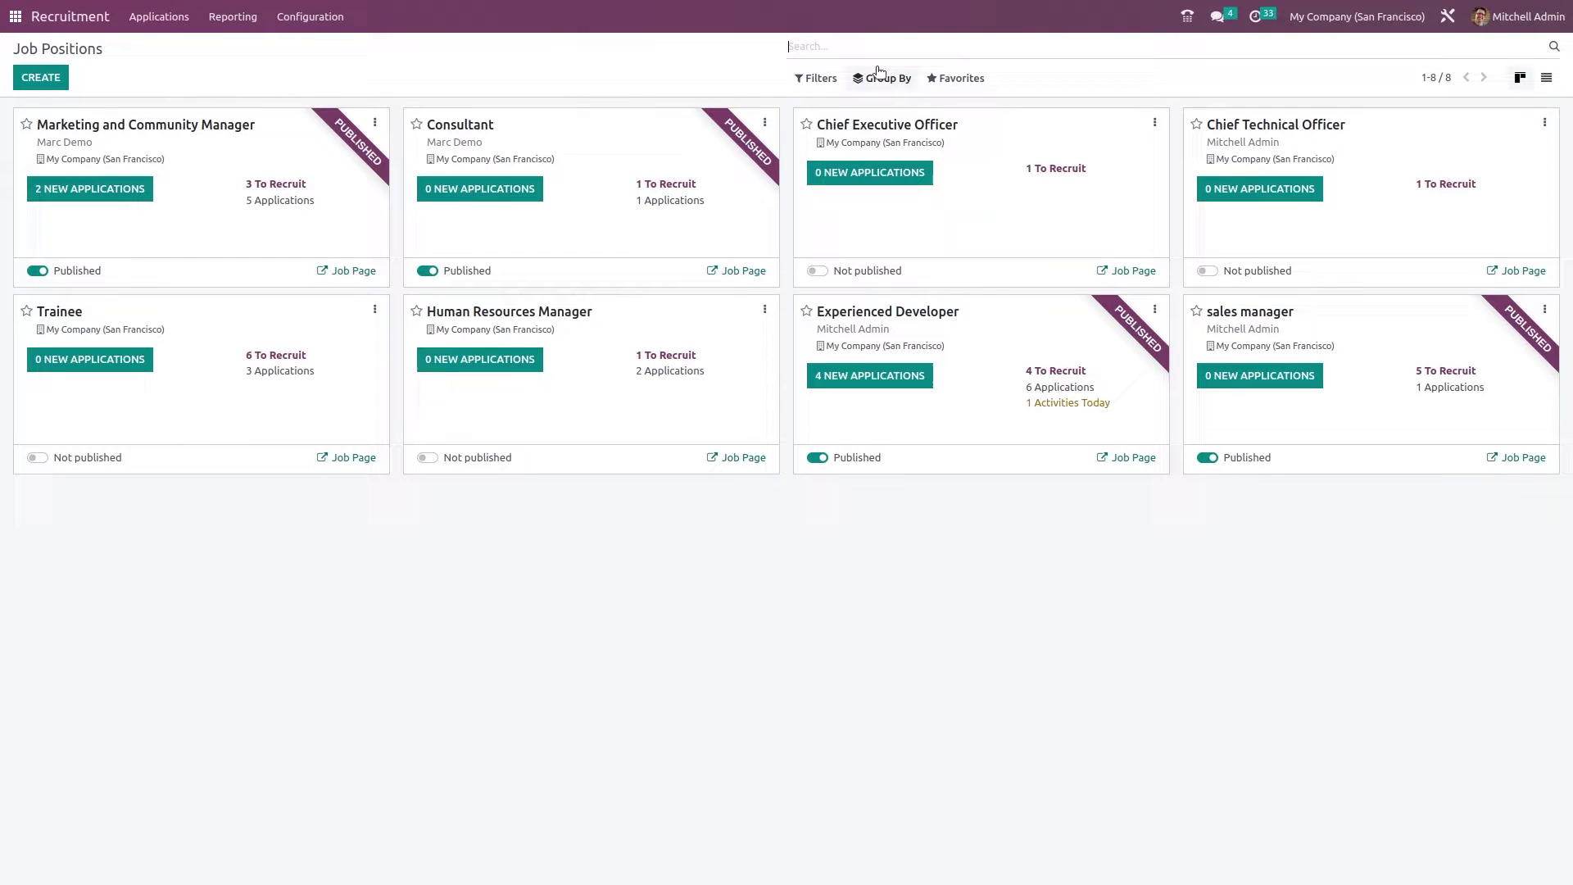
# - Create a new 'teacher' job position from the Job Positions board
pyautogui.click(41, 77)
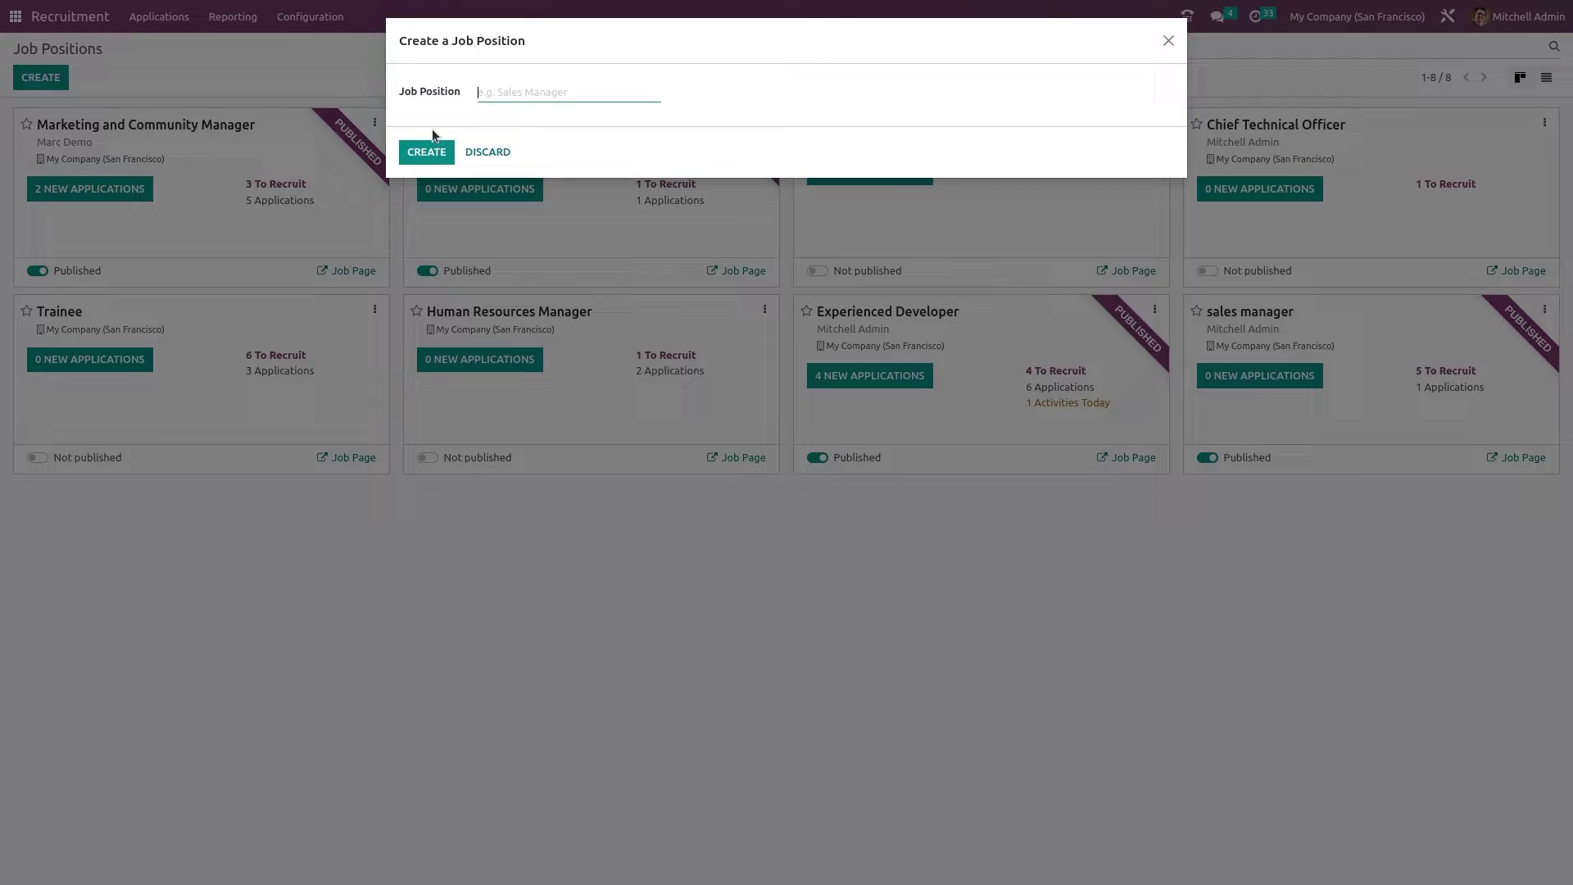
pyautogui.write('teacher')
pyautogui.click(421, 150)
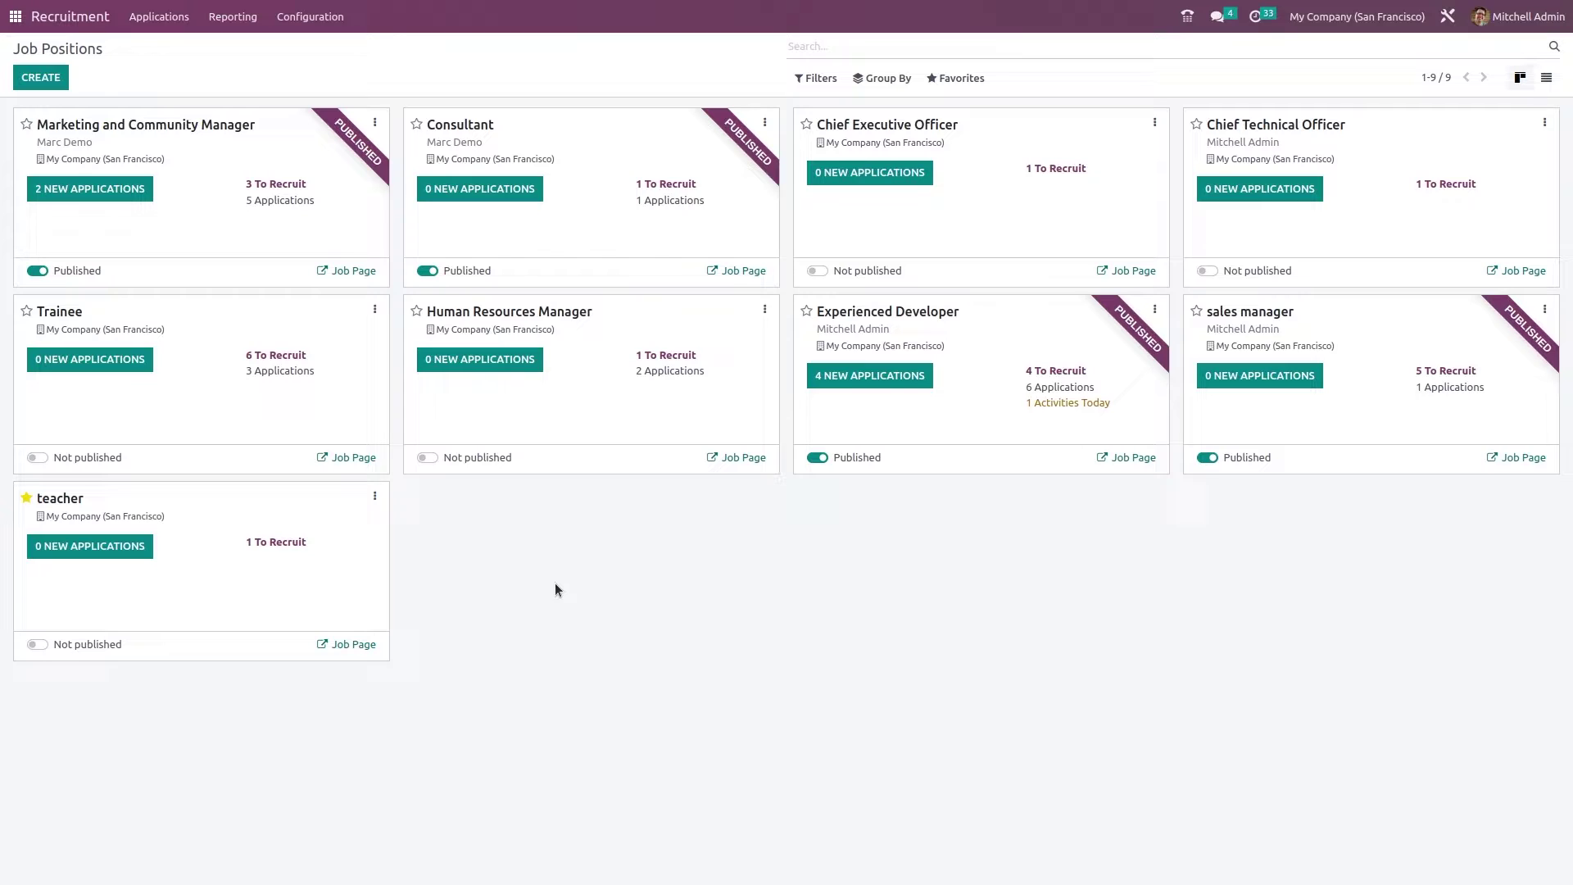
# - Open the teacher position's configuration and set its target to 5 new employees
pyautogui.click(375, 499)
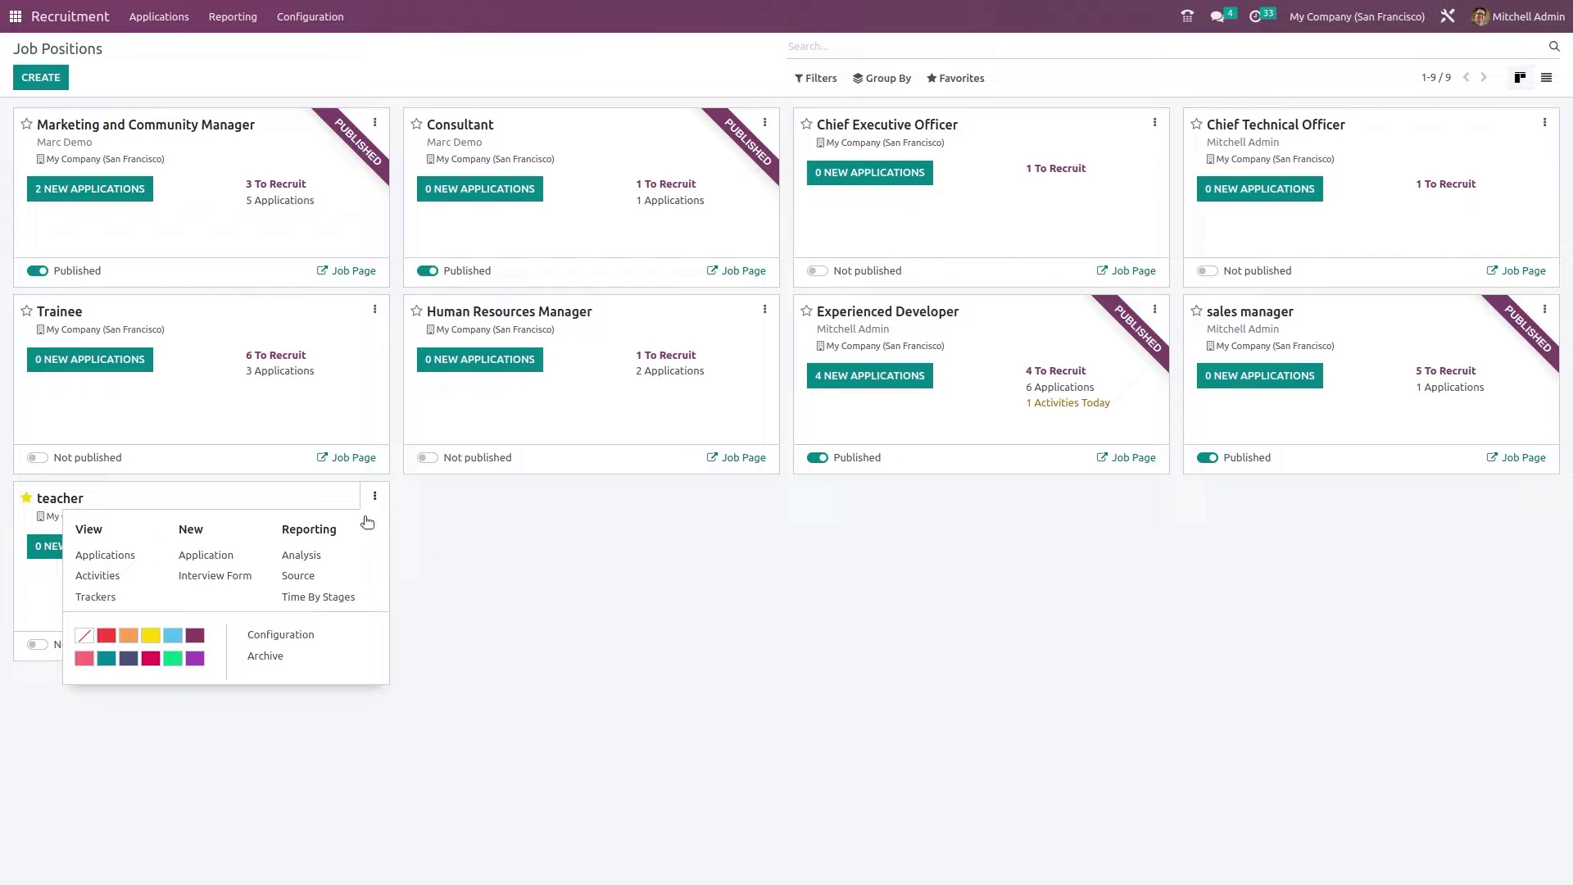
pyautogui.click(318, 636)
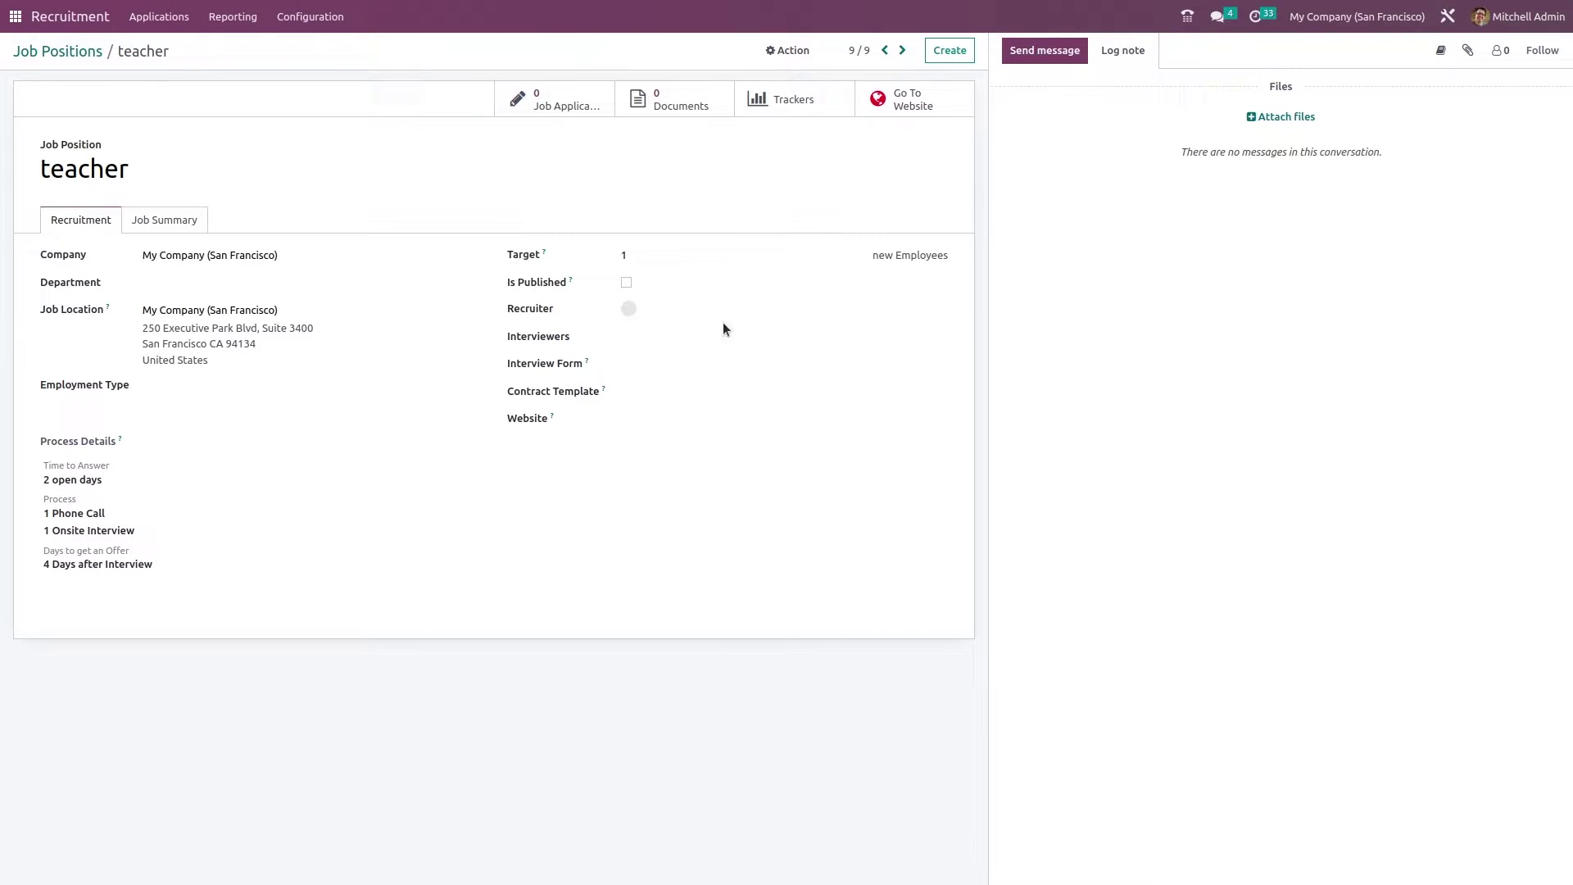
pyautogui.click(653, 253)
pyautogui.press('BackSpace')
pyautogui.write('5')
pyautogui.click(659, 583)
# - Make admin the recruiter, add demo and admin as interviewers, and preview the Feedback Form
pyautogui.click(710, 310)
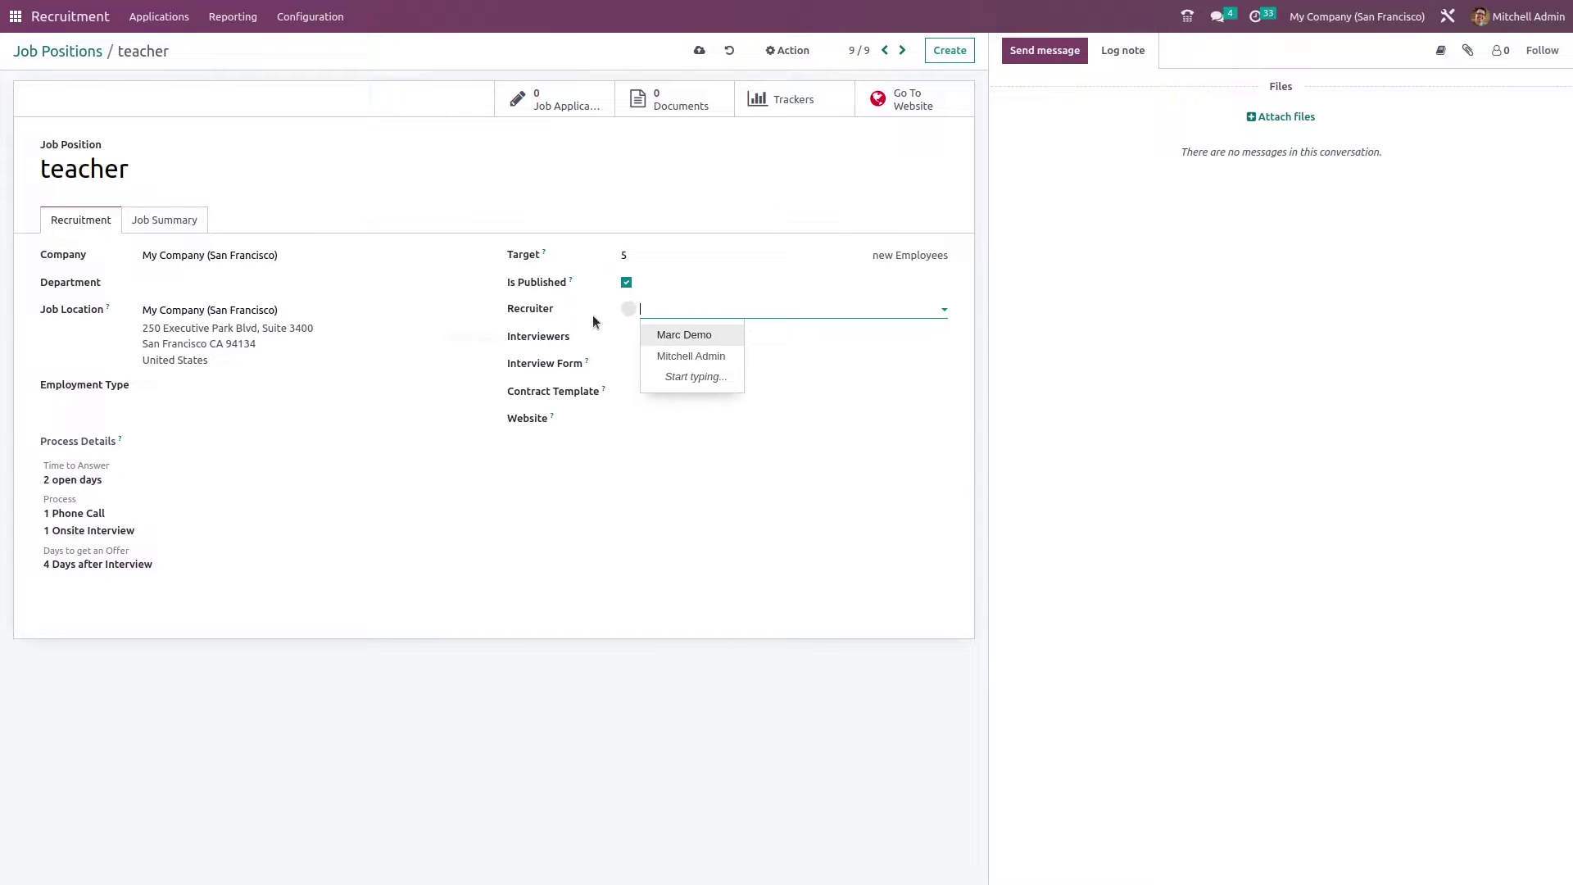
pyautogui.click(709, 354)
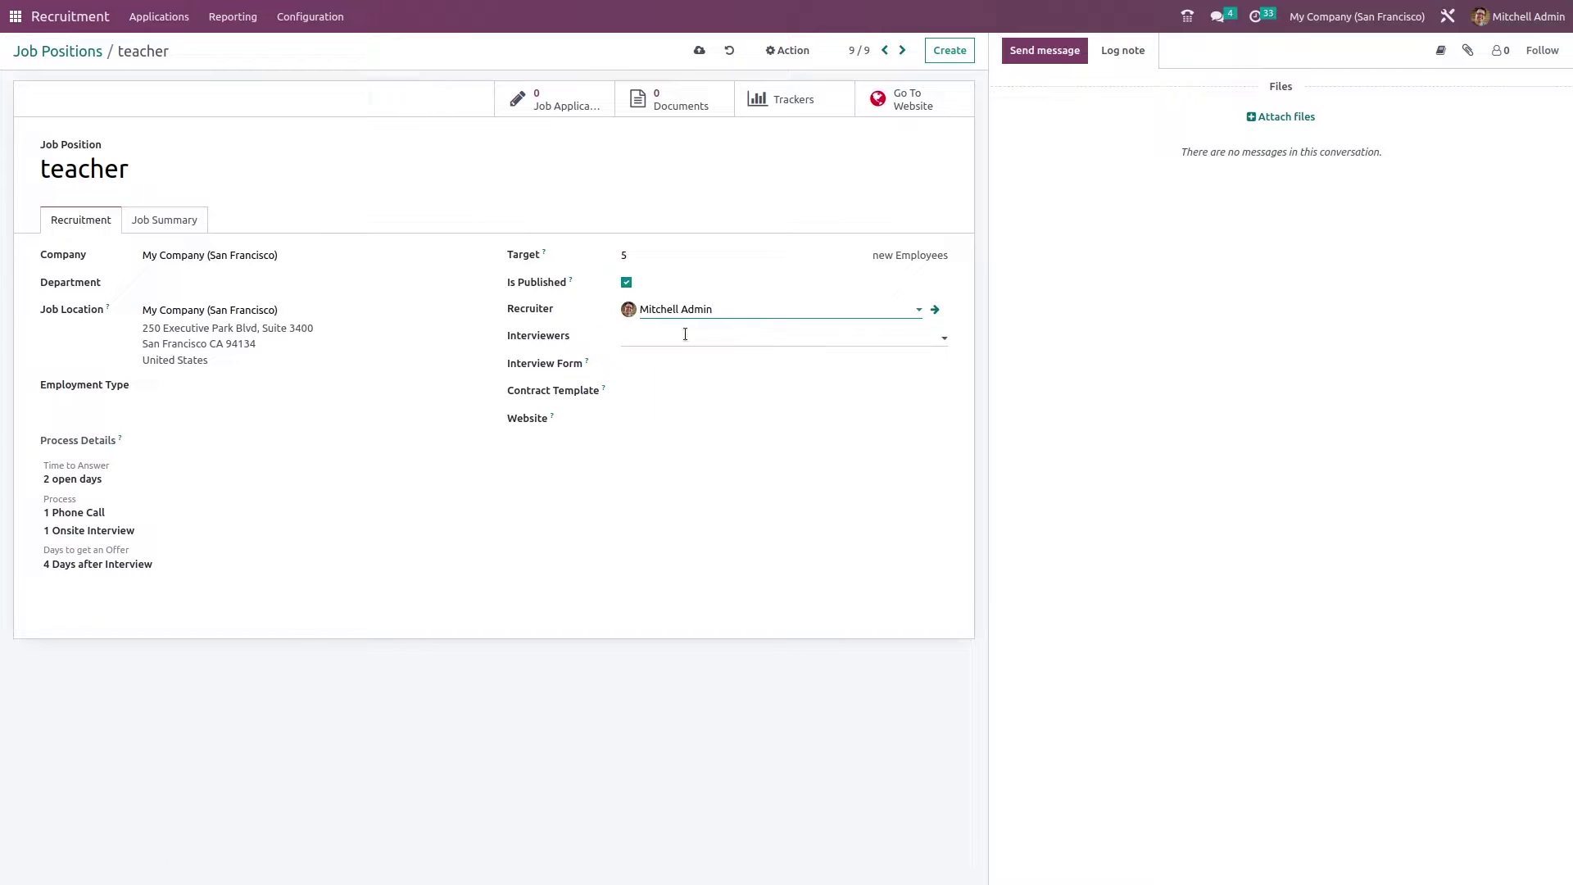
pyautogui.click(685, 334)
pyautogui.click(660, 357)
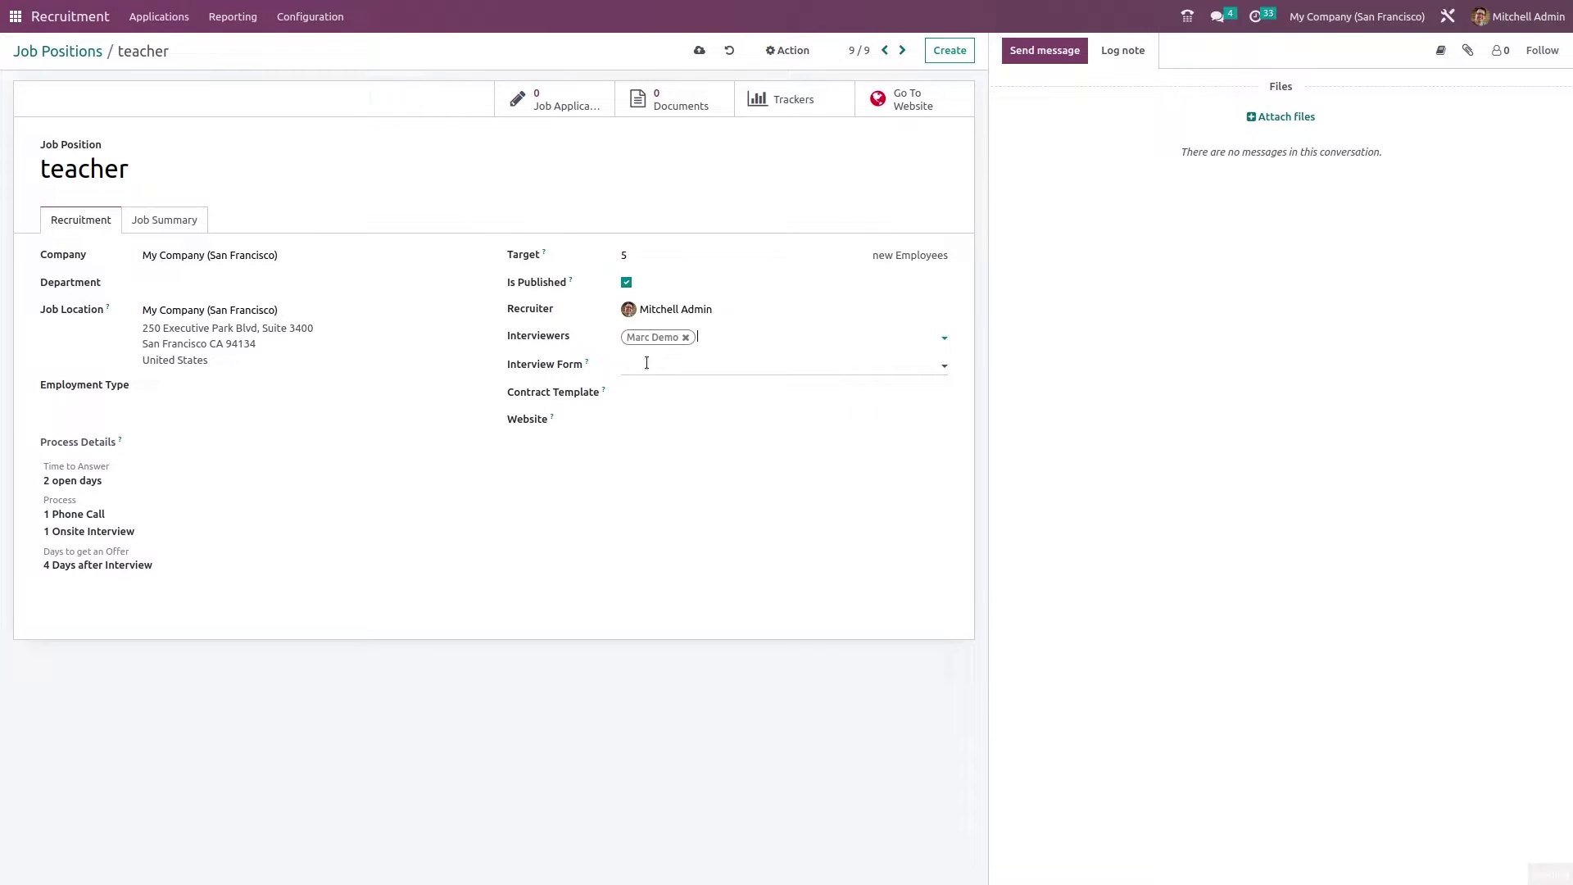
pyautogui.click(830, 338)
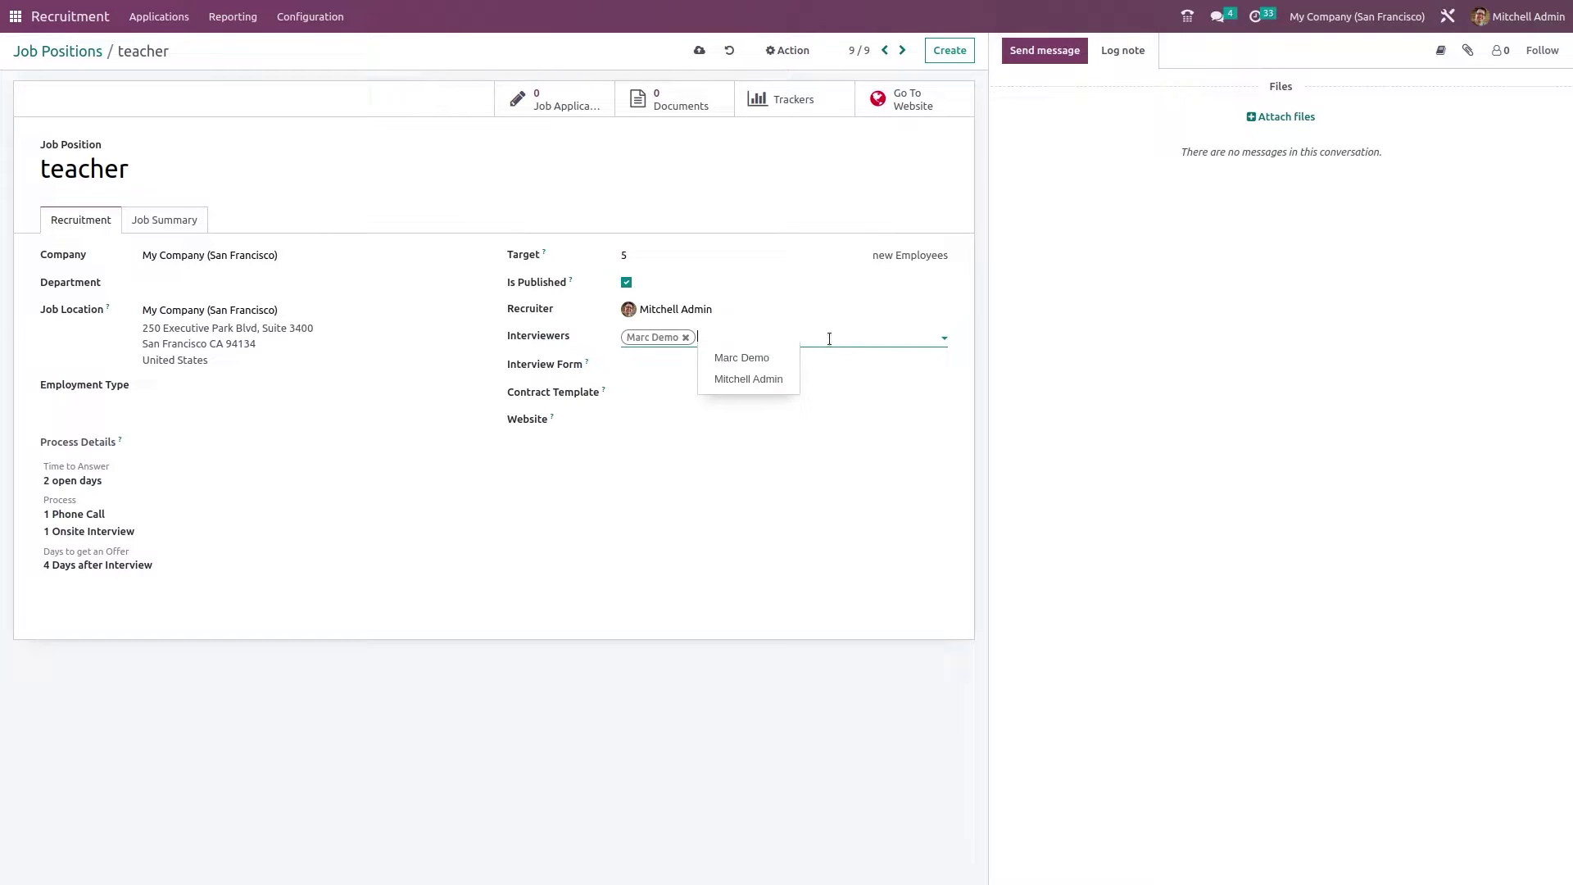
pyautogui.click(741, 358)
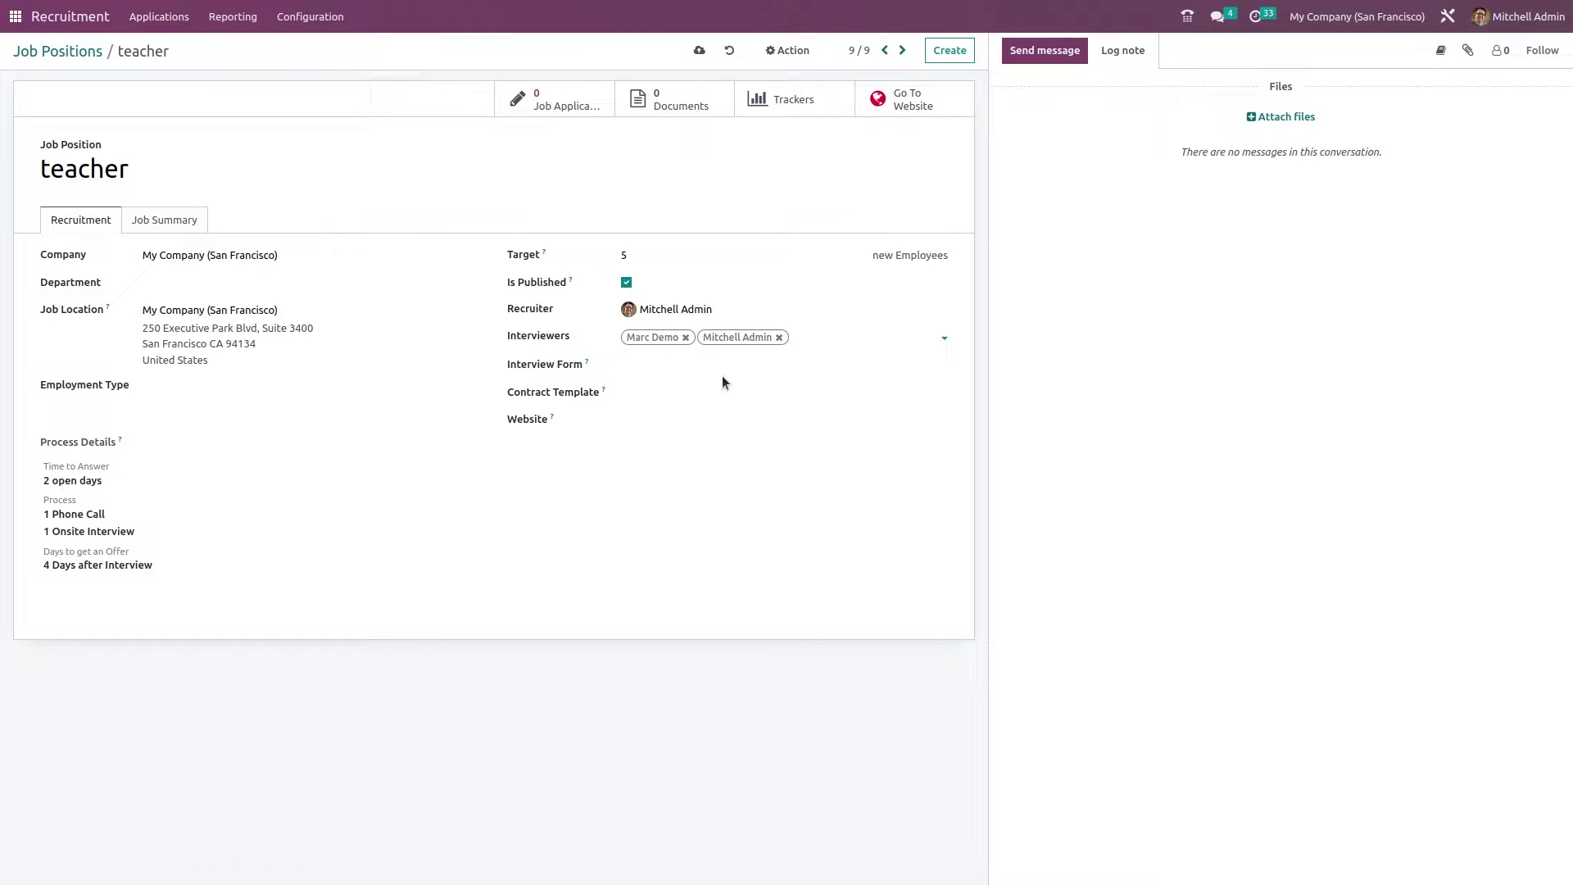
pyautogui.click(707, 363)
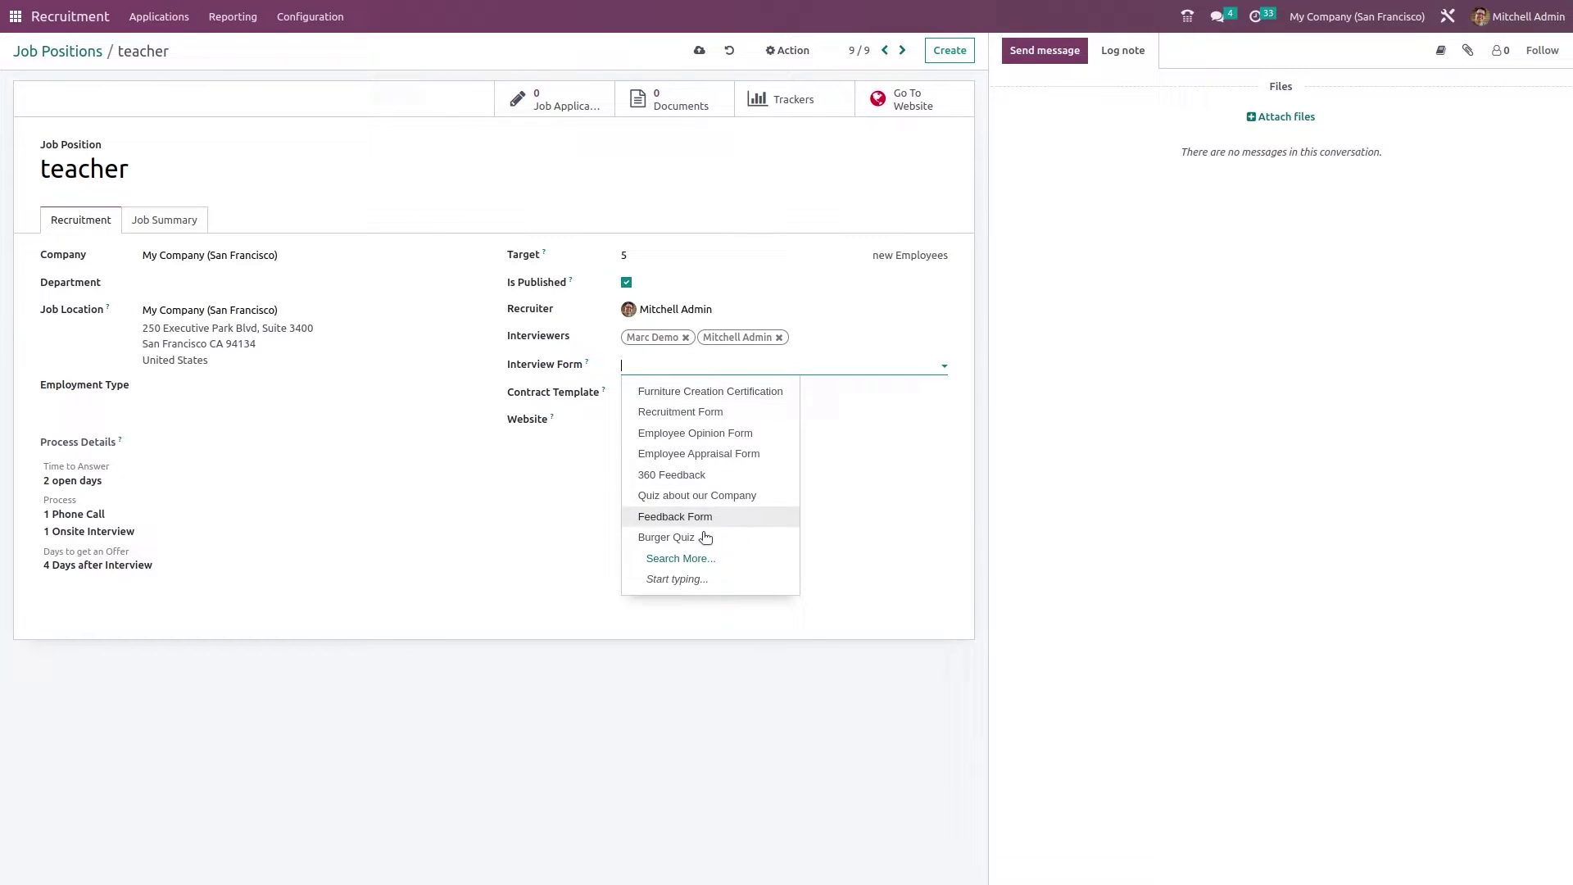
pyautogui.click(682, 515)
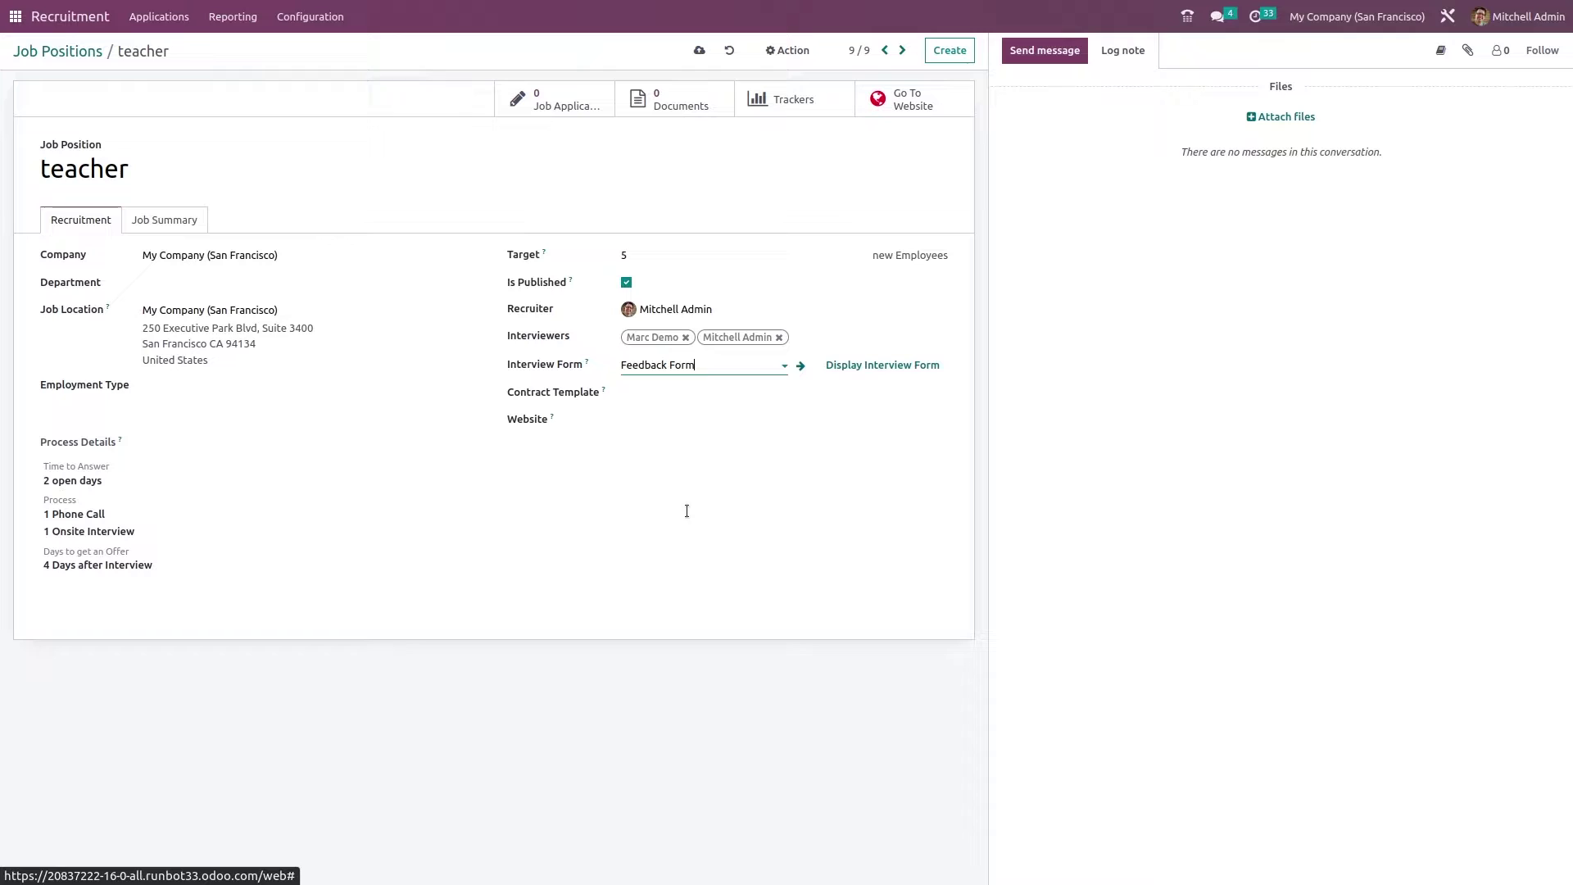
pyautogui.click(910, 366)
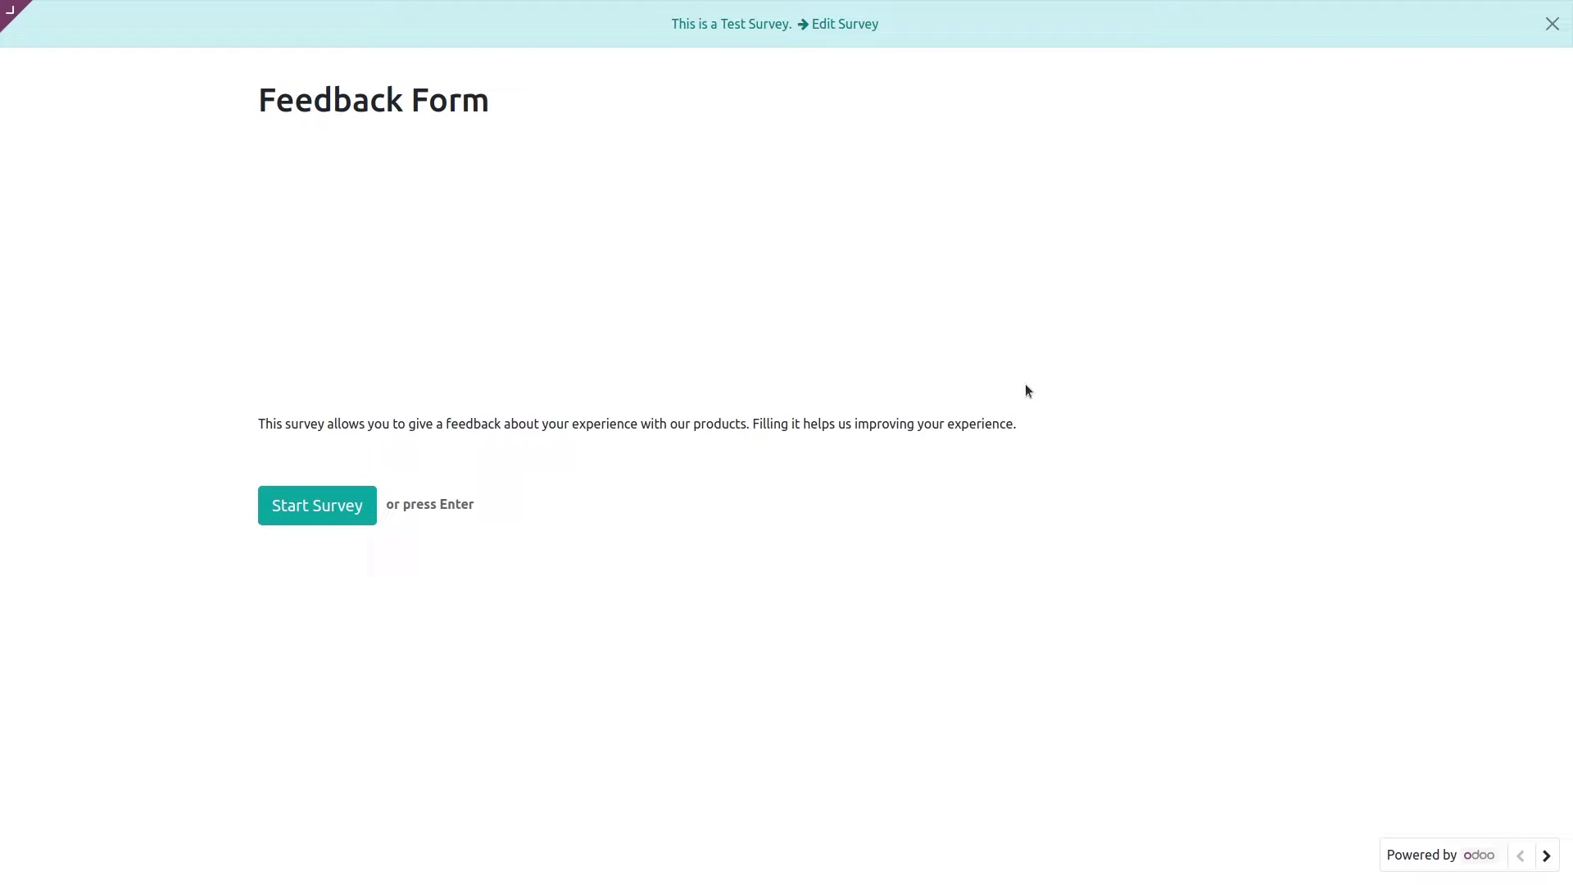
# - Close the Feedback Form test preview and return to the Odoo apps home screen
pyautogui.click(1553, 24)
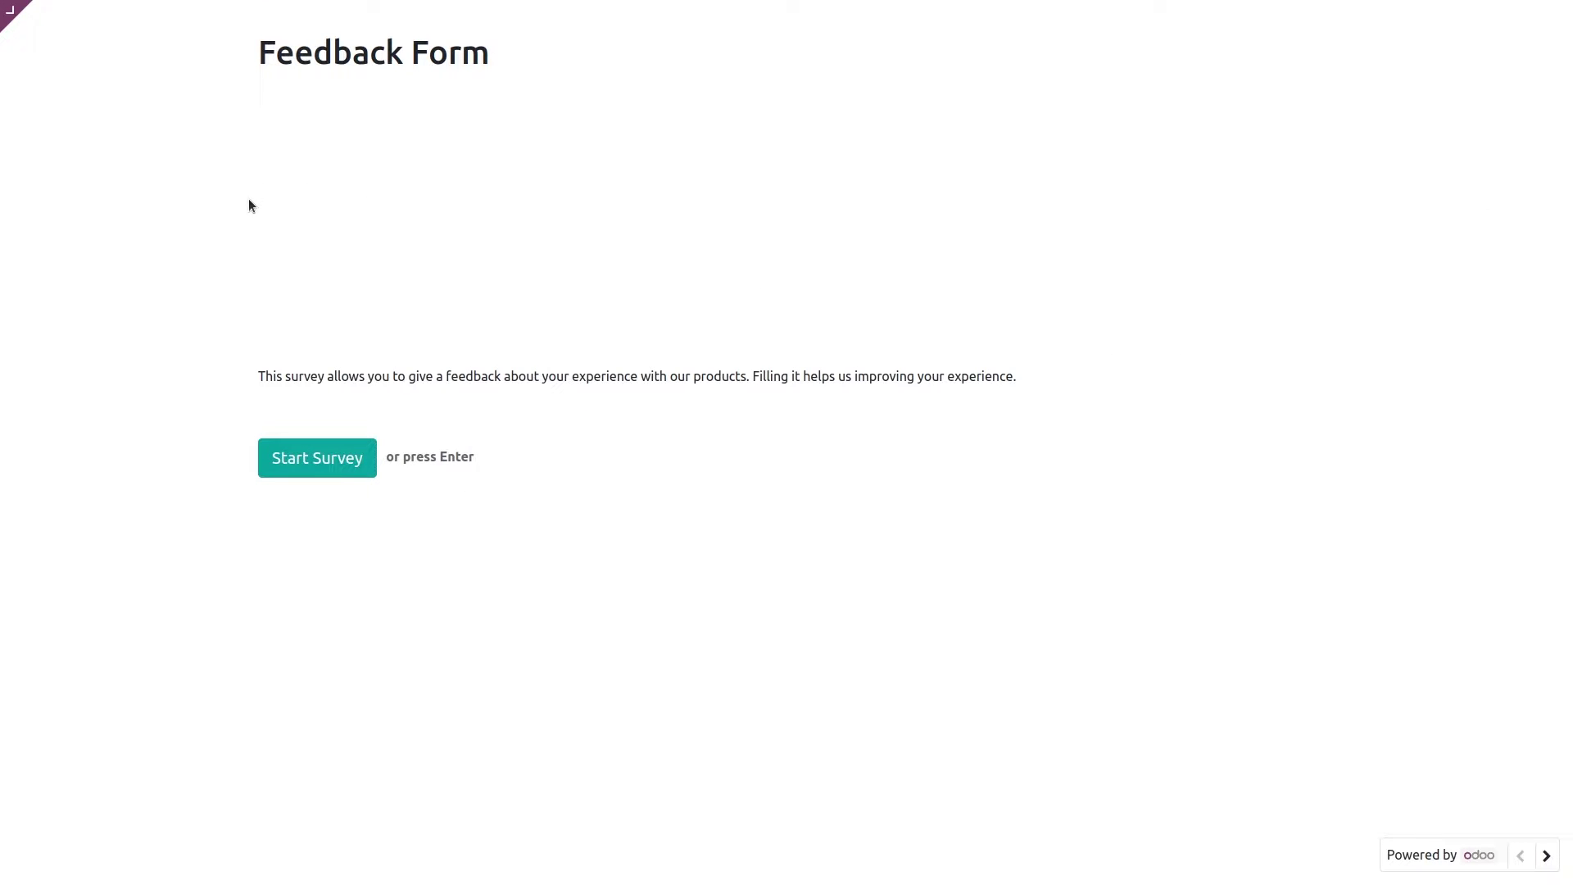
pyautogui.click(5, 23)
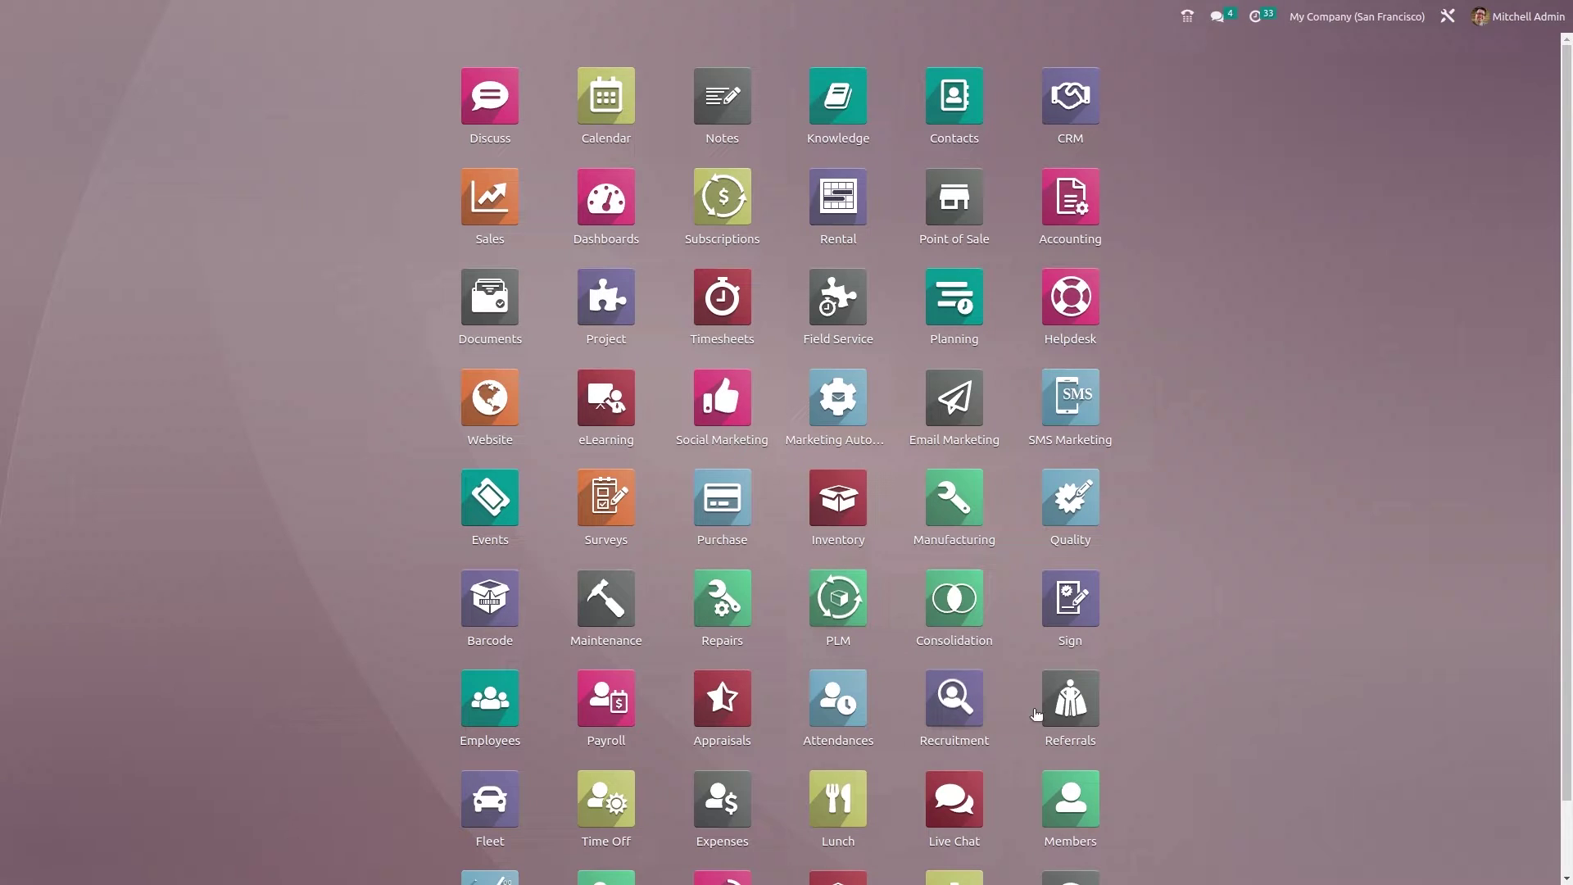
# - Check the teacher position's applications in Recruitment, finding none, and return to the Job Positions board
pyautogui.click(940, 719)
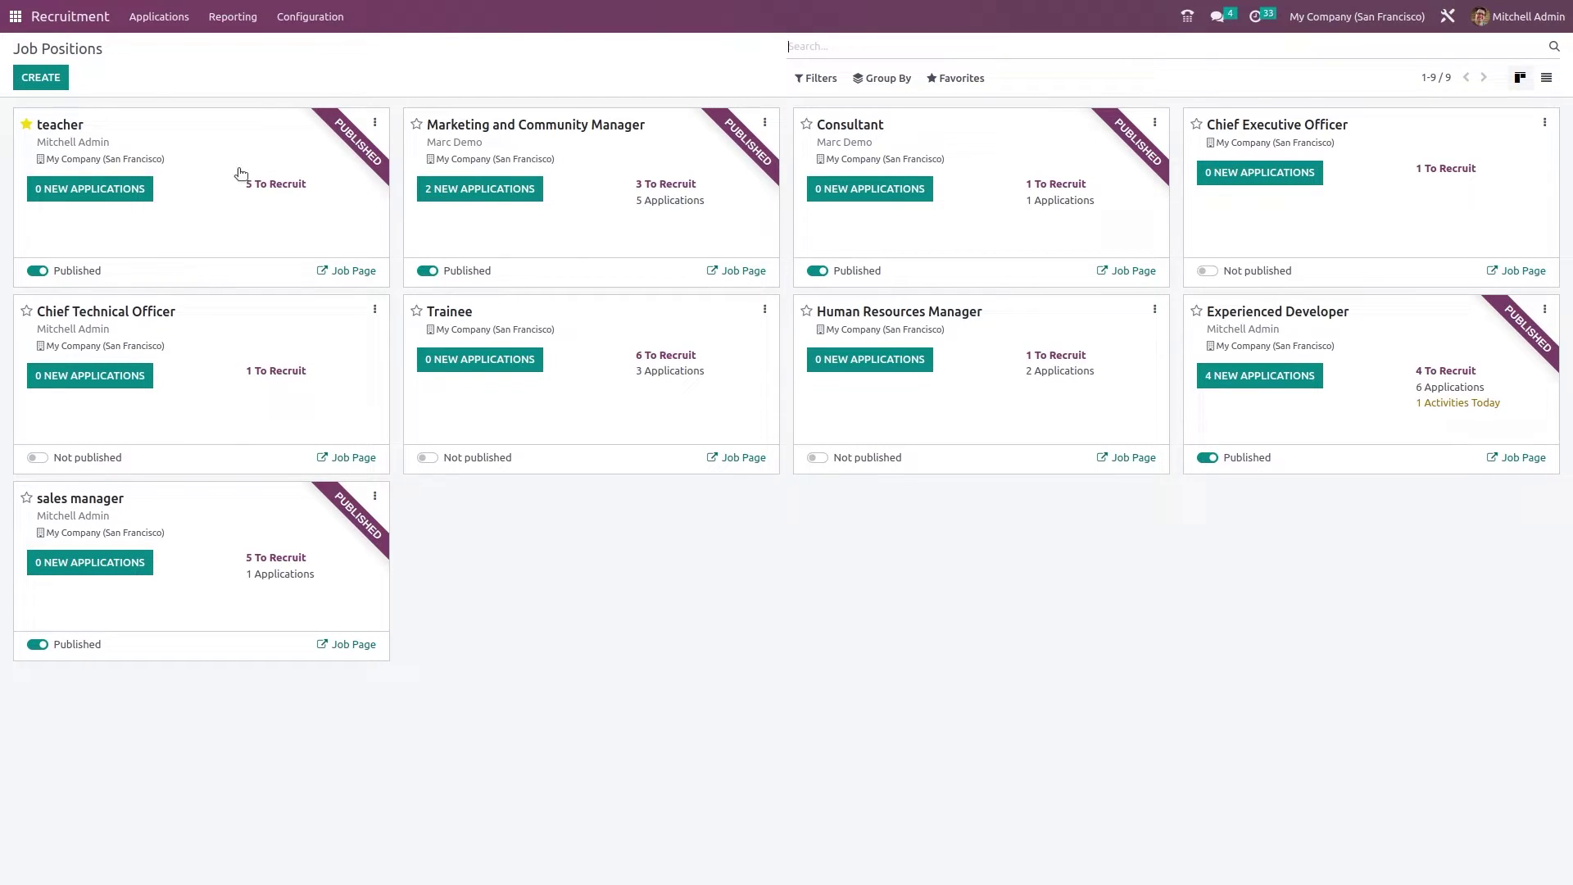
pyautogui.click(110, 191)
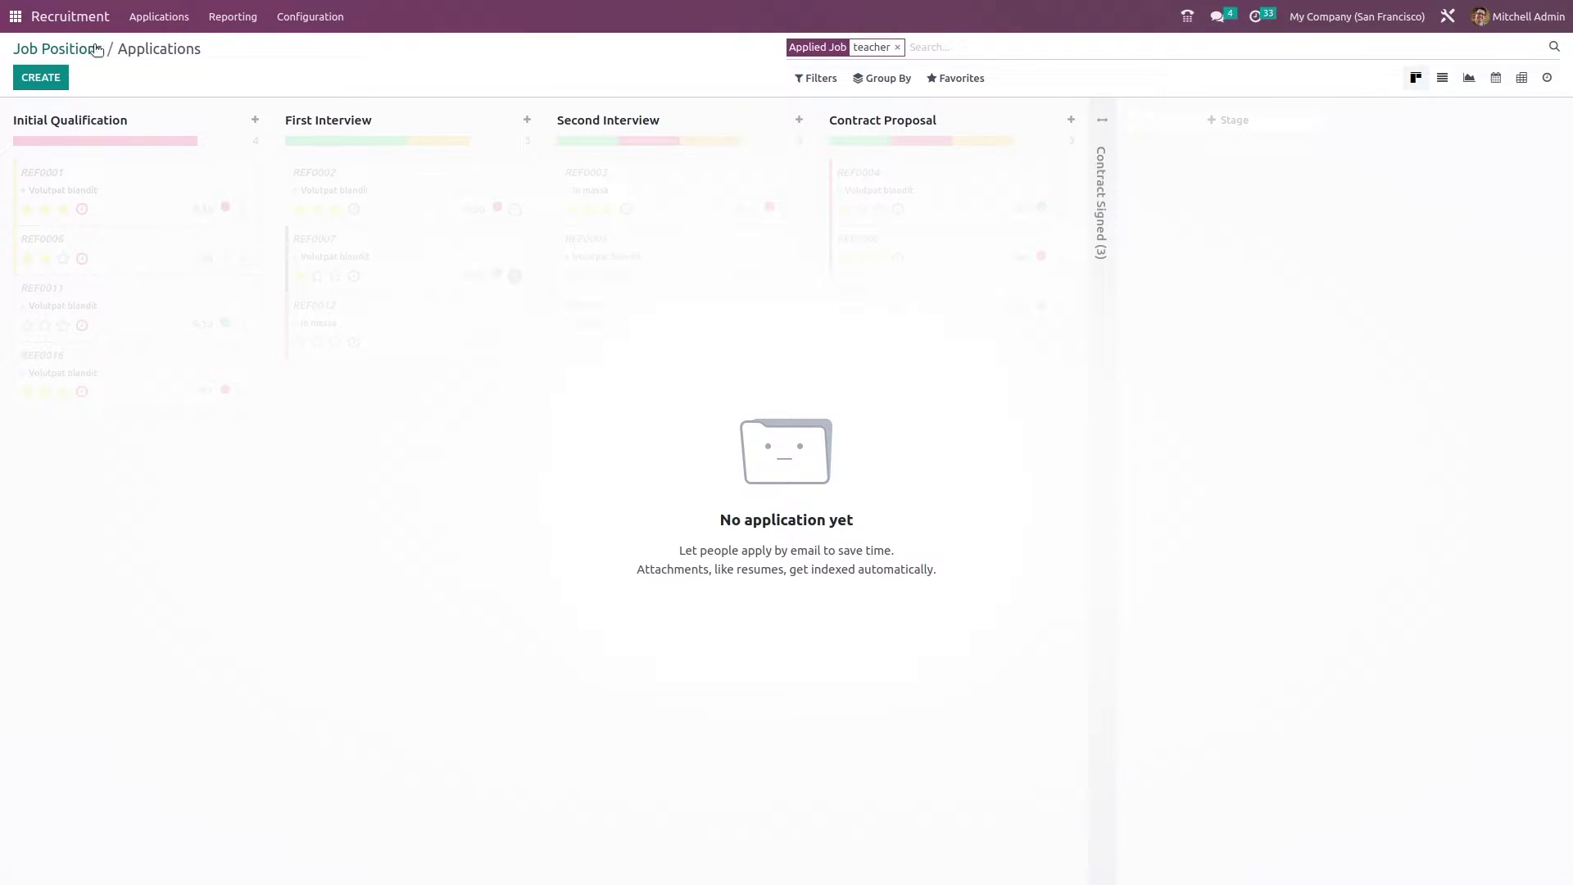
pyautogui.click(97, 50)
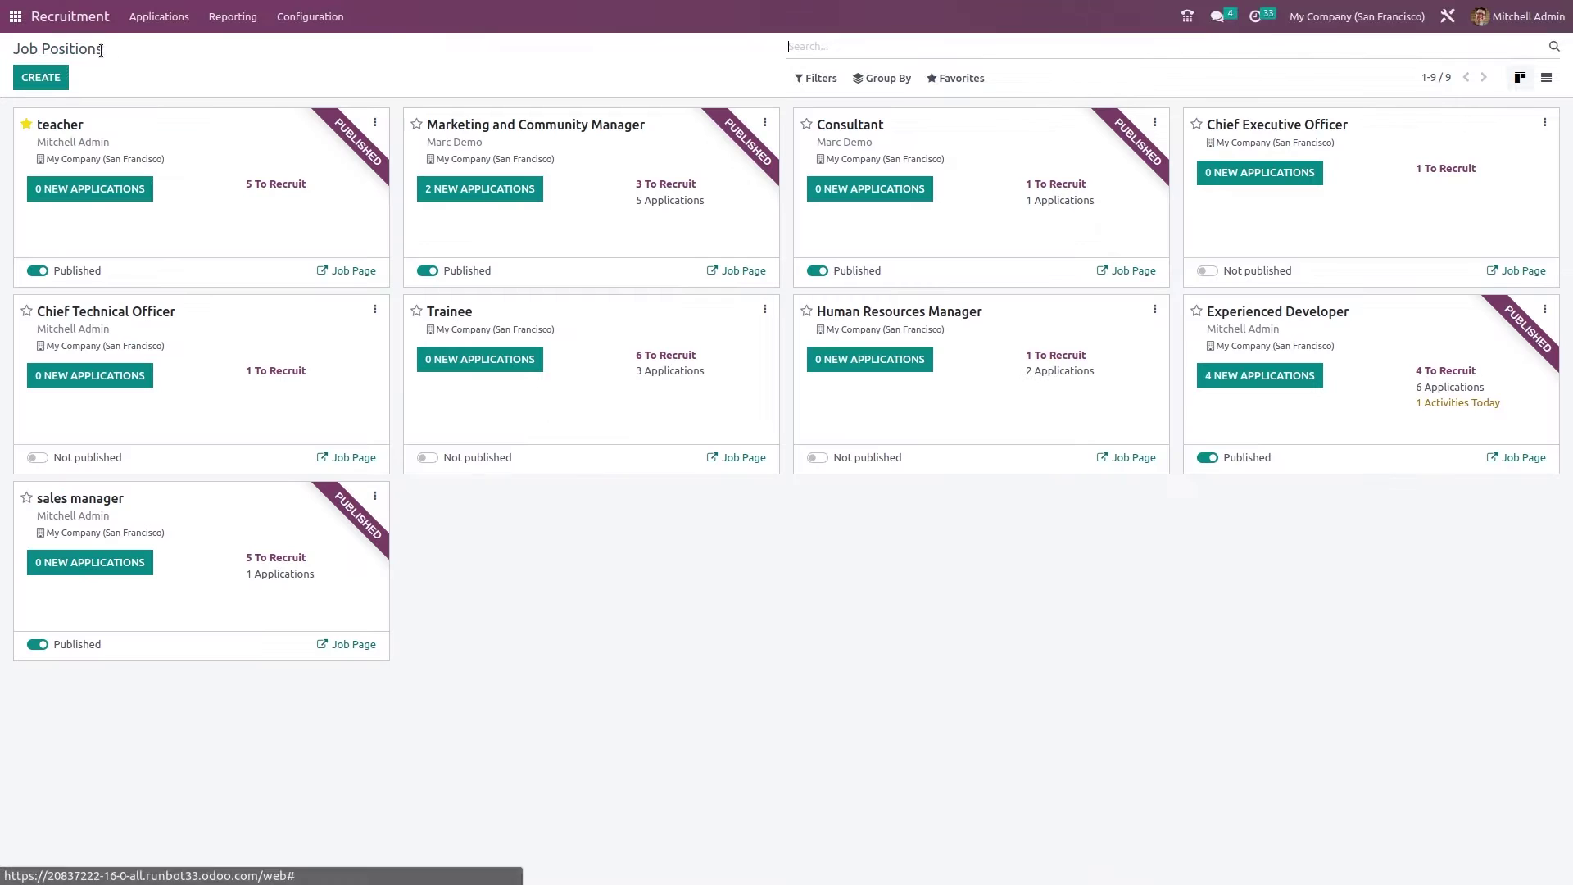
pyautogui.click(376, 122)
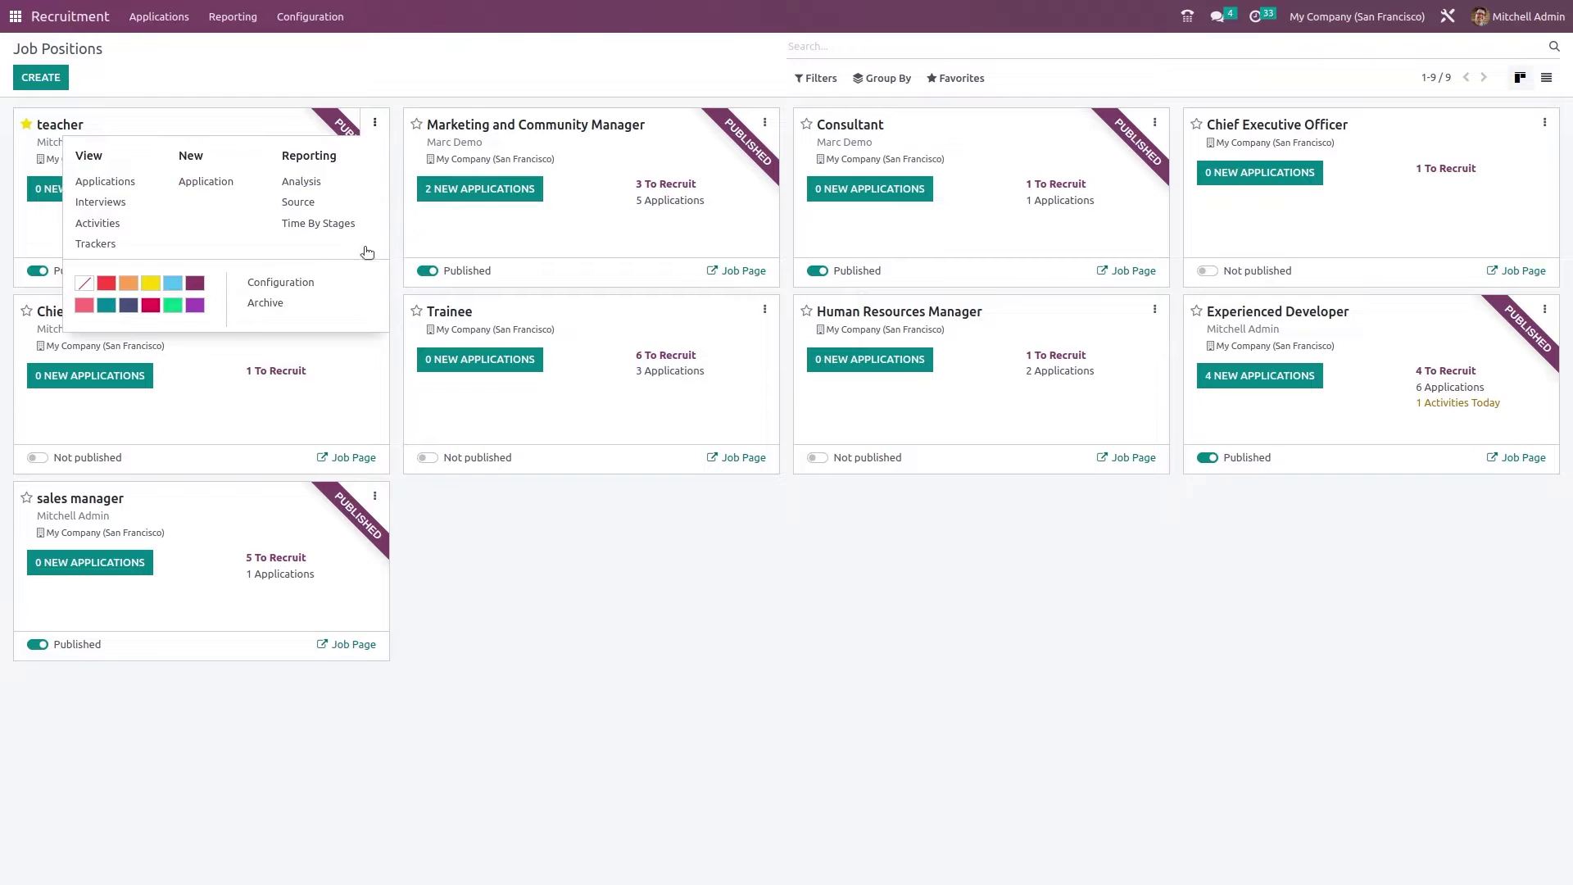
# - Submit a teacher job application through the website form with the applicant's name filled in
pyautogui.click(297, 282)
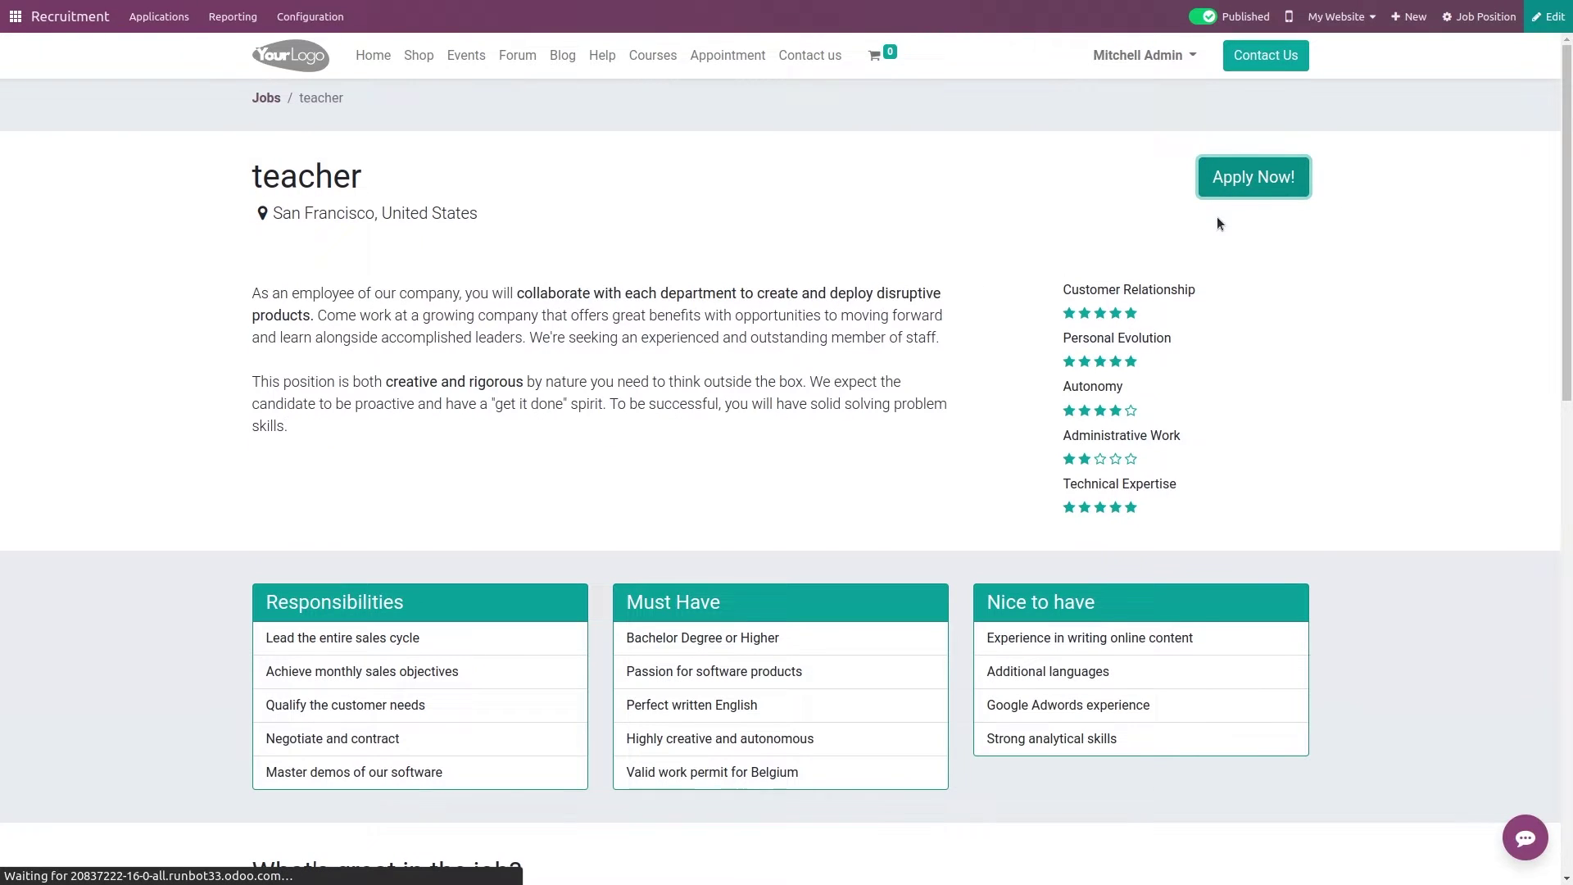
pyautogui.moveTo(531, 240); pyautogui.dragTo(425, 231)
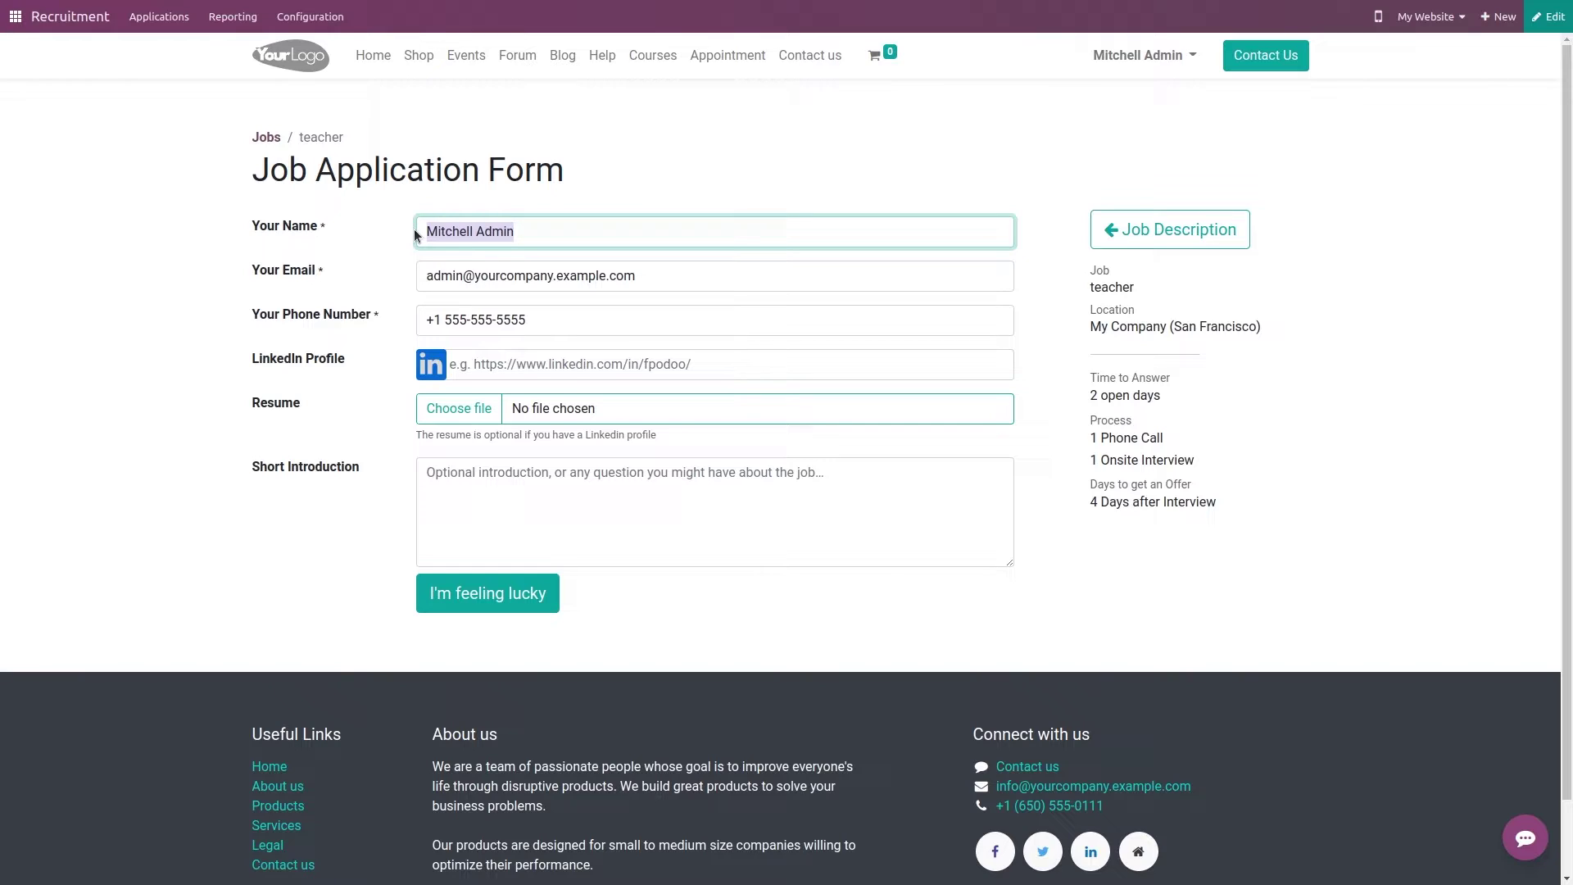
pyautogui.write('harry')
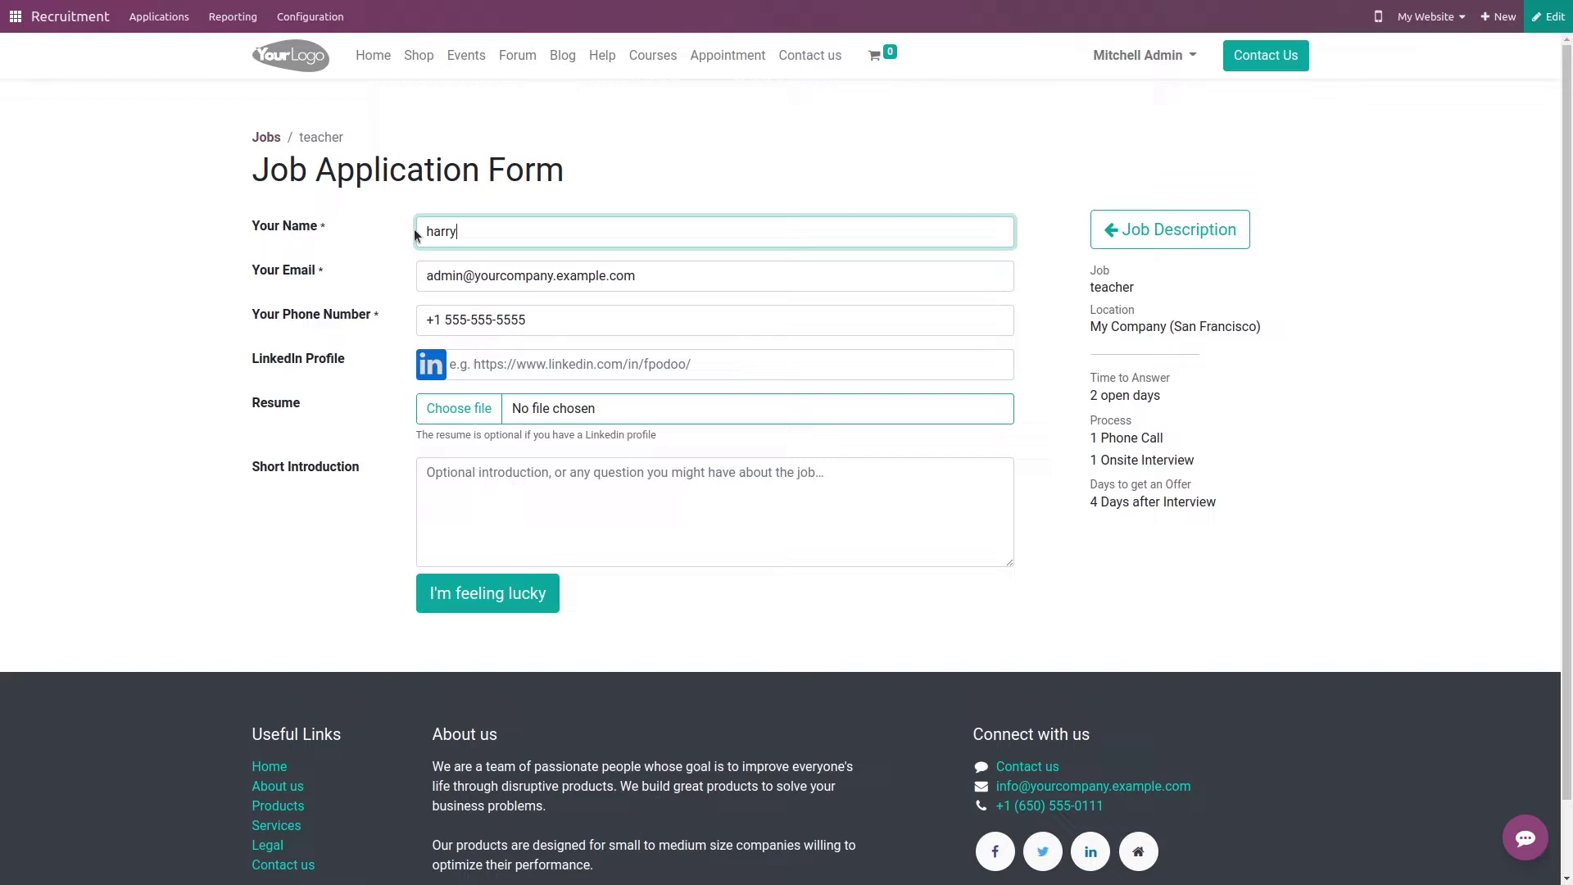
pyautogui.click(441, 587)
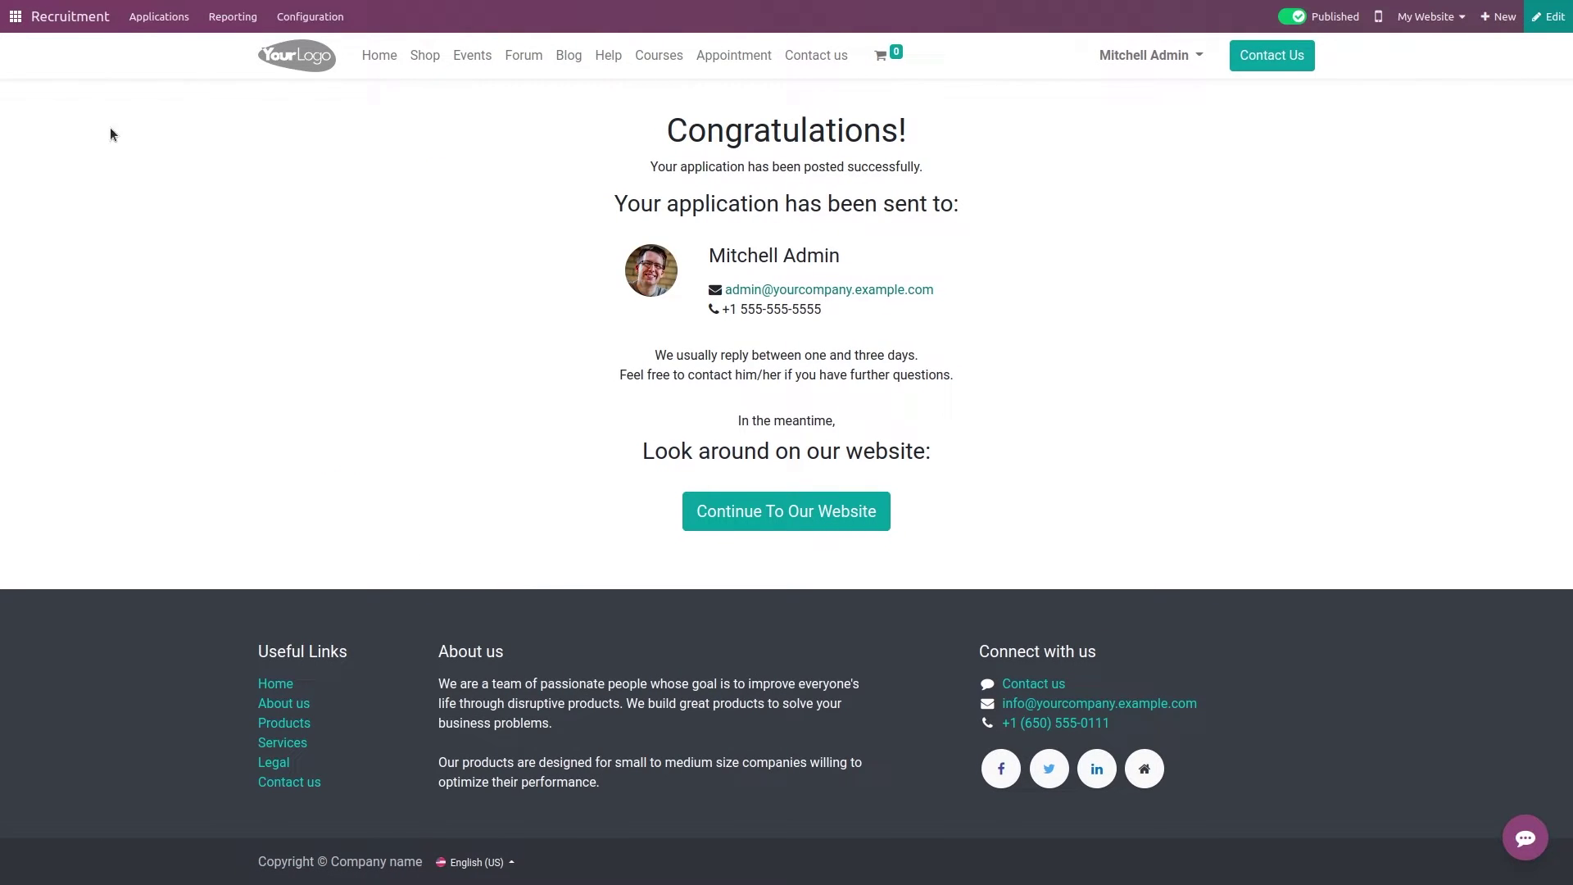
# - Move the teacher applicant's card through First Interview to Contract Signed and open the application
pyautogui.click(113, 24)
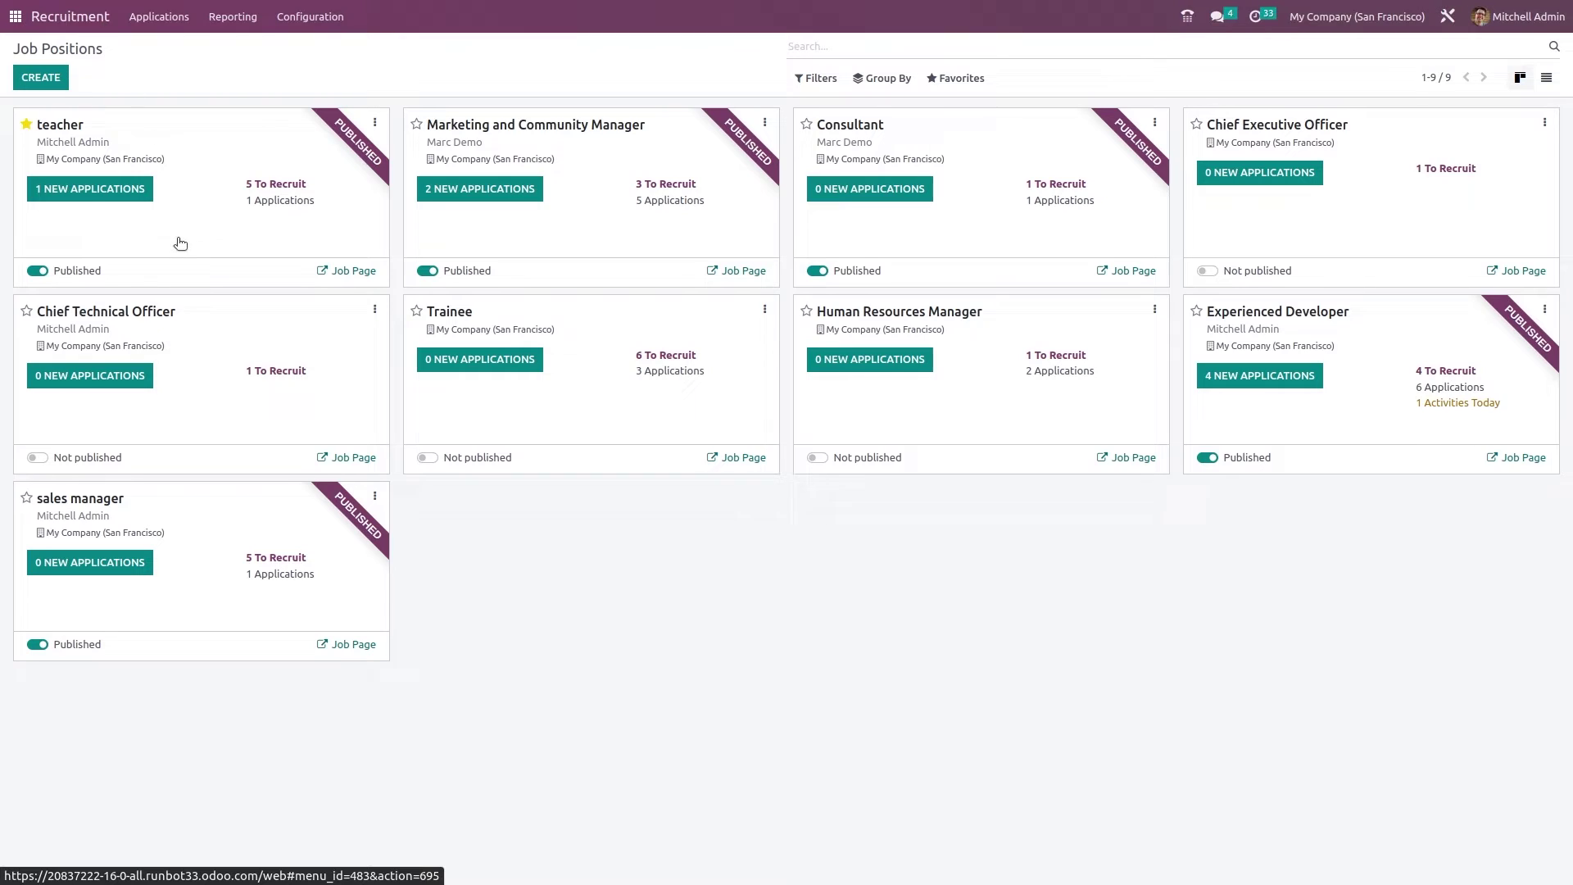
pyautogui.click(87, 190)
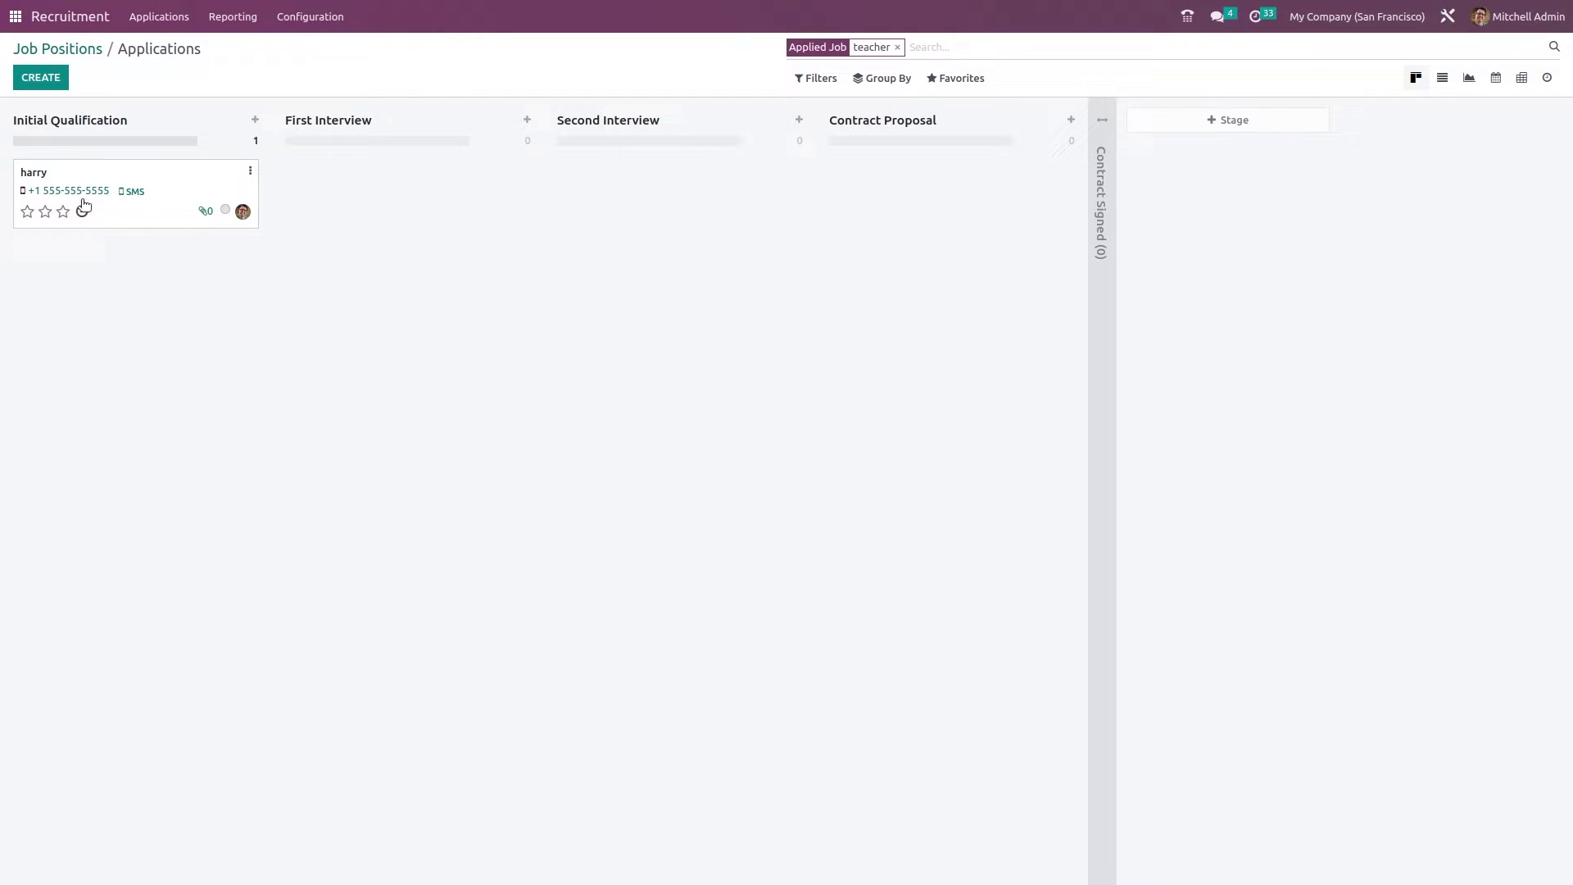
pyautogui.moveTo(94, 195); pyautogui.dragTo(643, 218)
pyautogui.click(1104, 206)
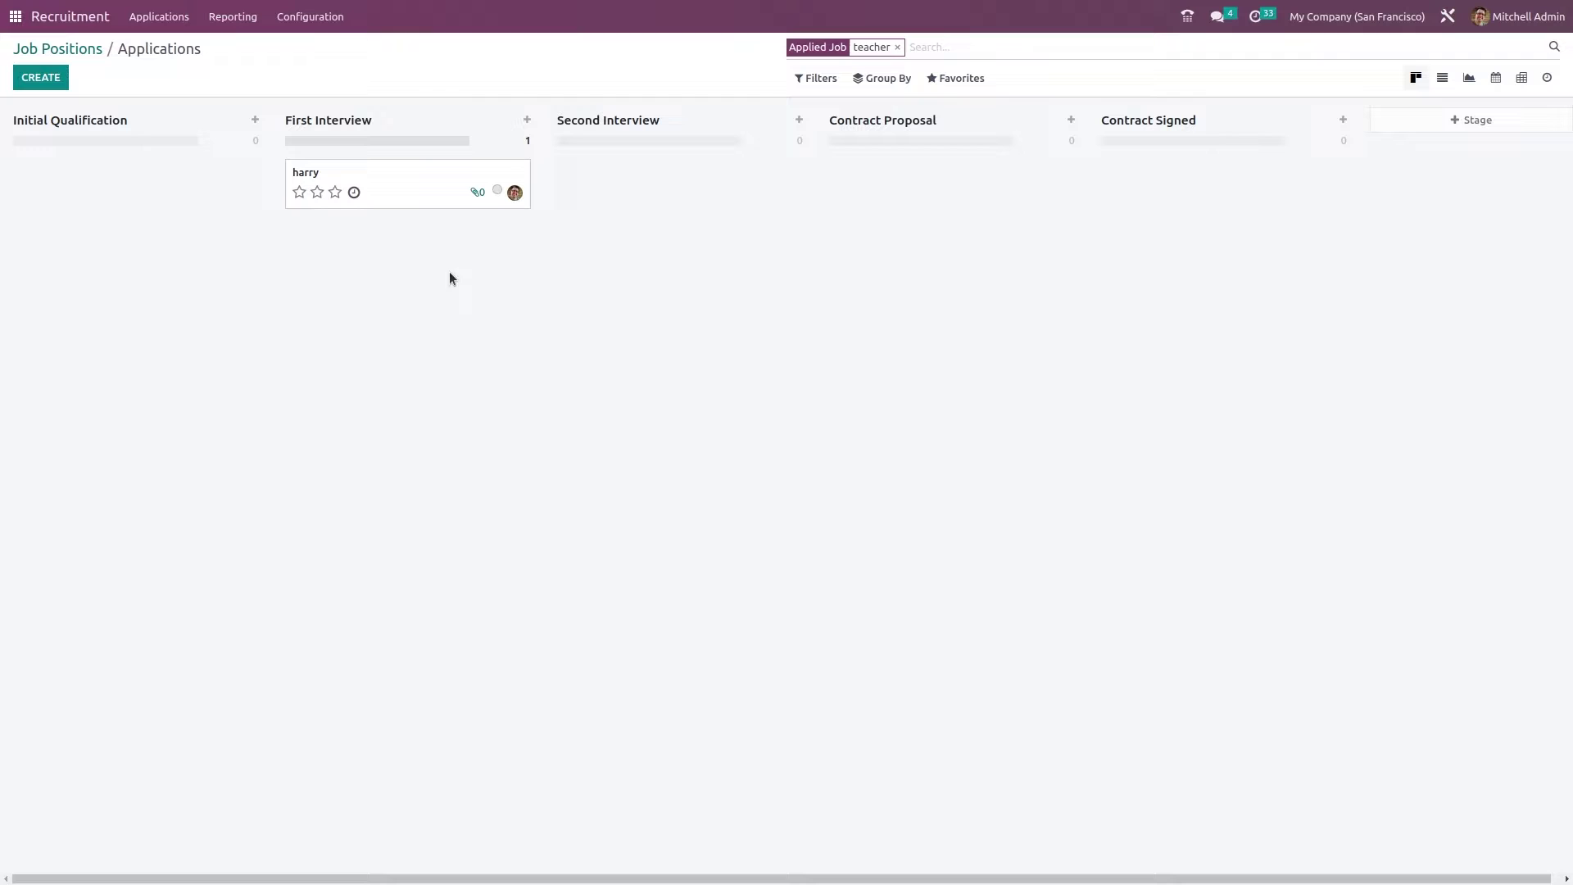
pyautogui.moveTo(399, 180); pyautogui.dragTo(1191, 197)
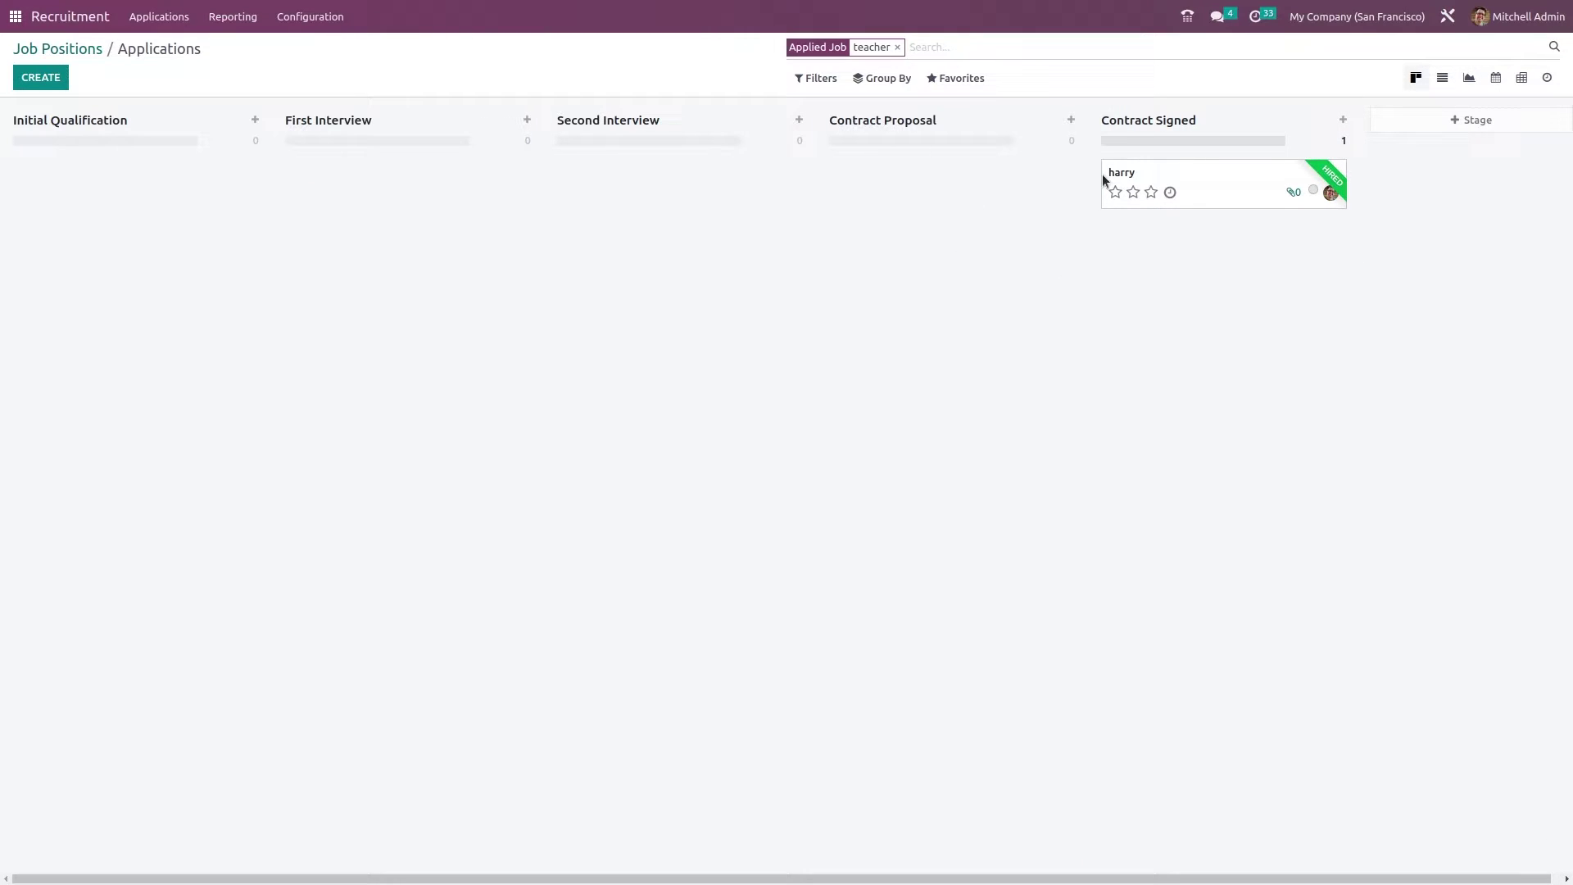
pyautogui.click(1264, 175)
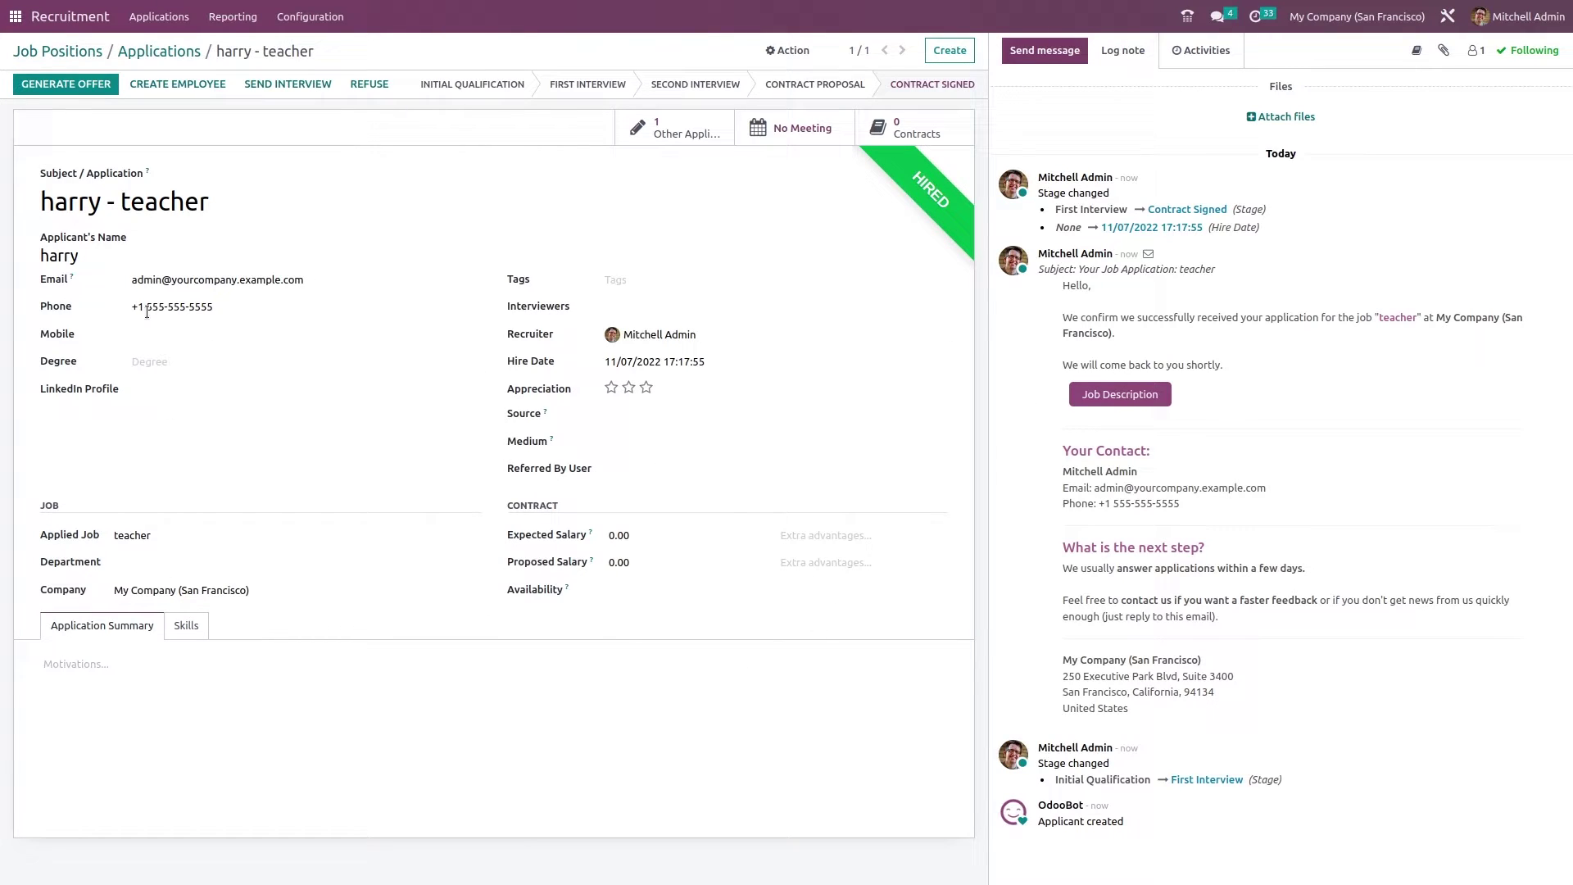
# - Cancel the offer dialog, then create and save an employee record from the hired application
pyautogui.click(80, 86)
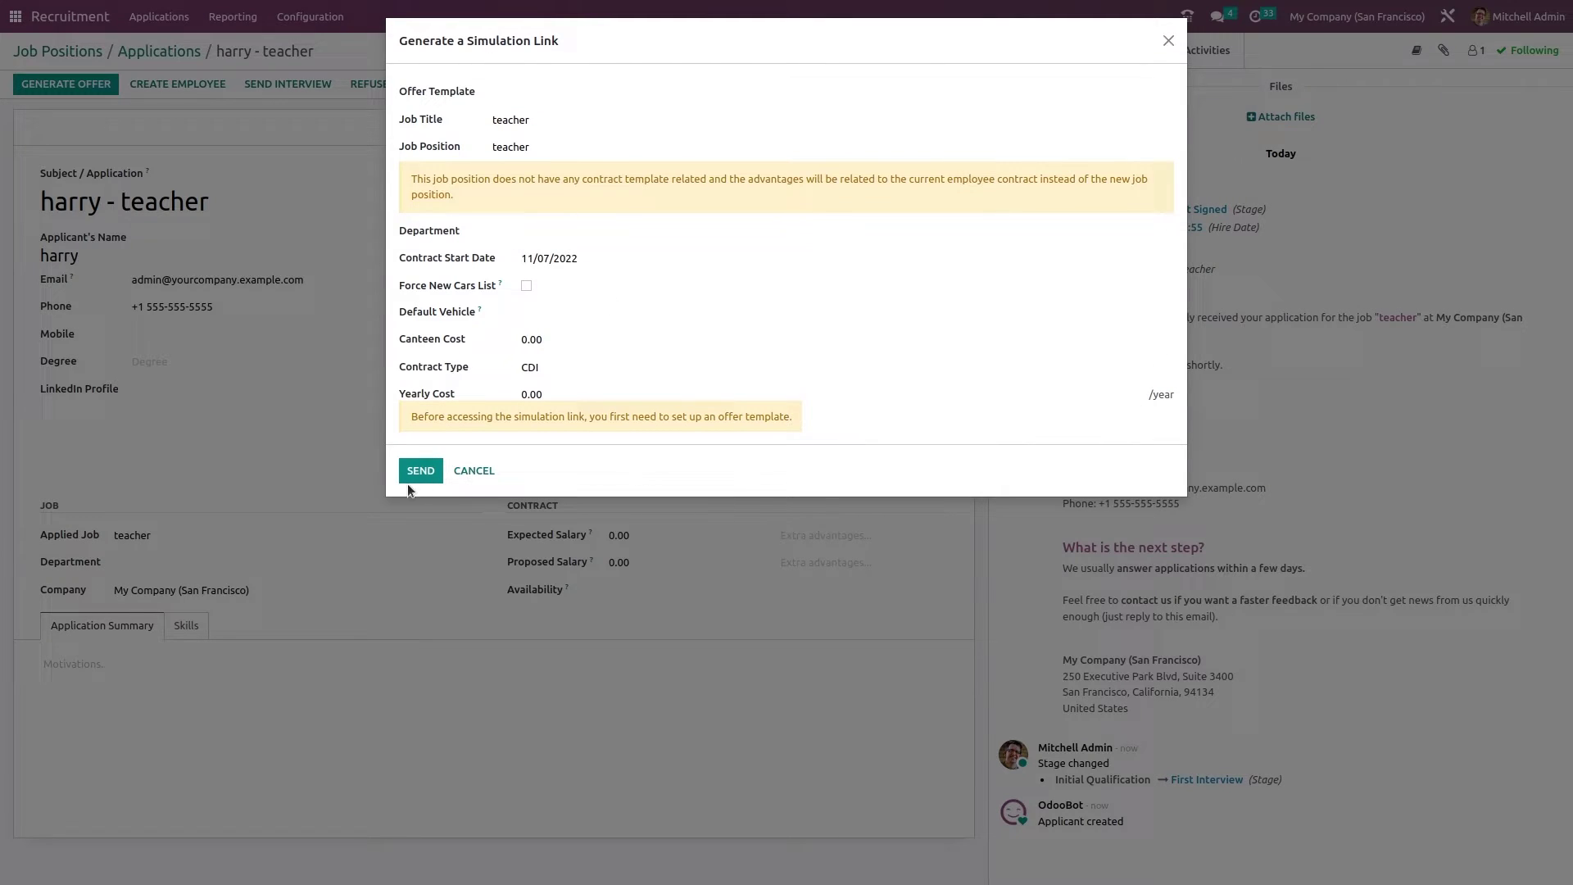
pyautogui.click(479, 470)
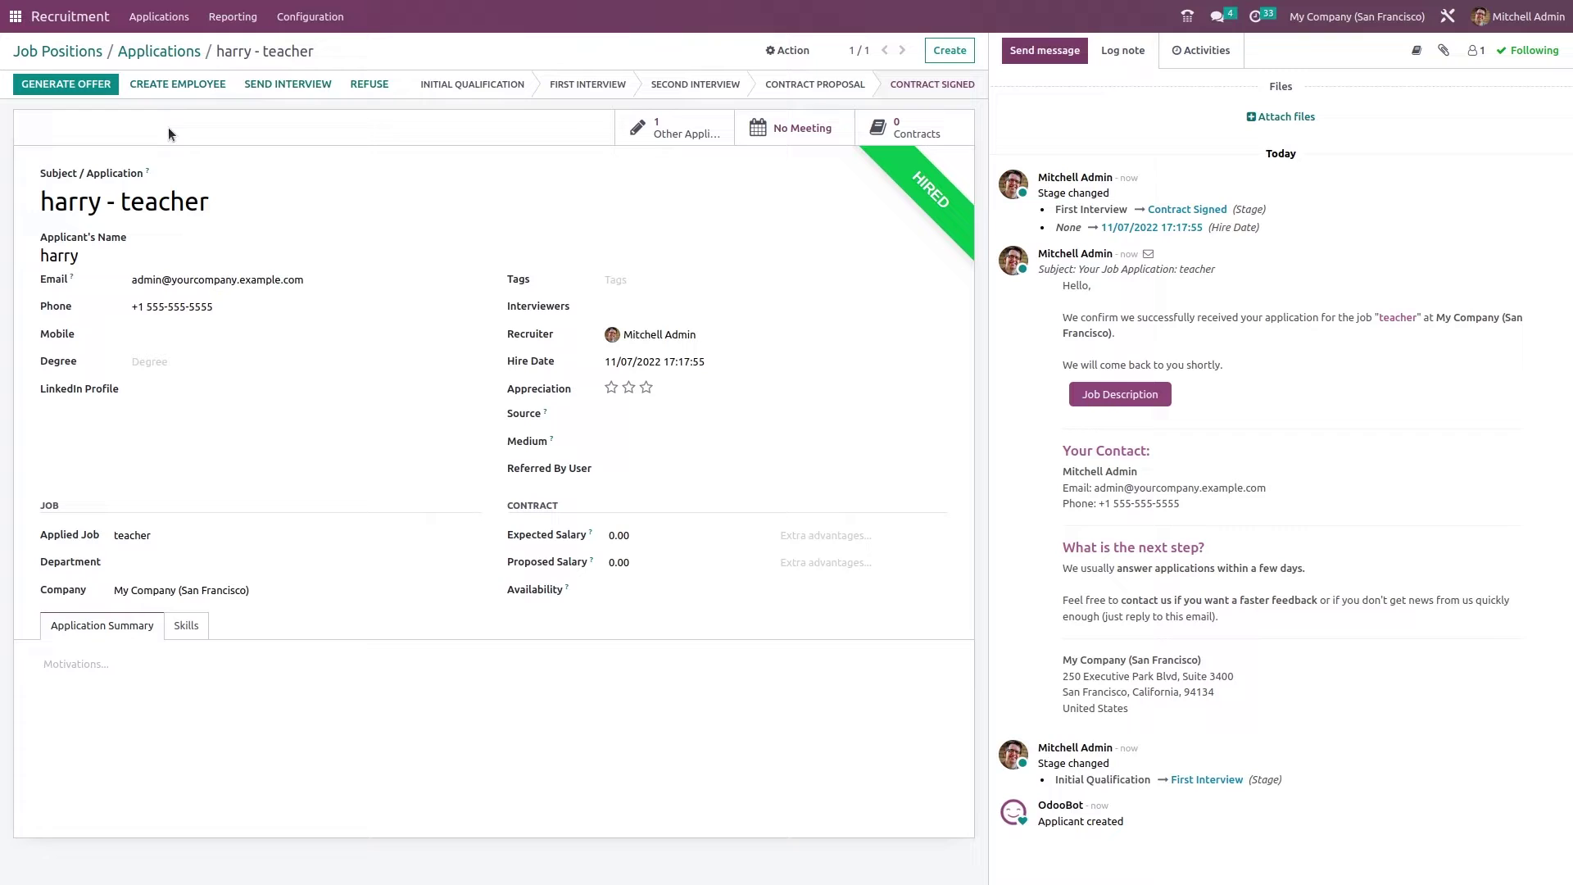
pyautogui.click(183, 83)
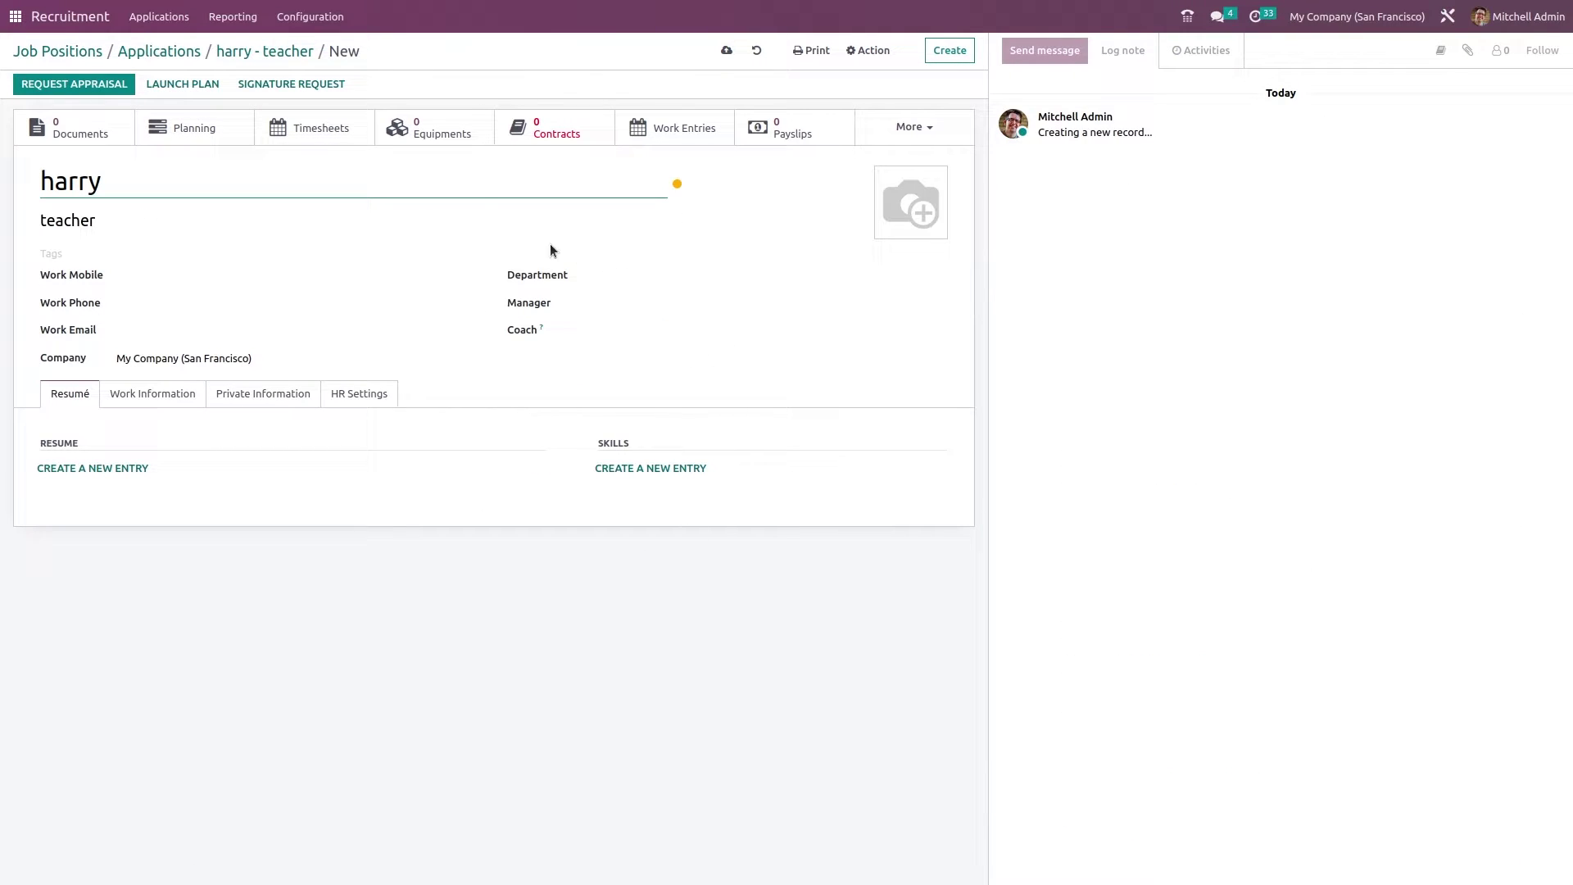
pyautogui.click(725, 51)
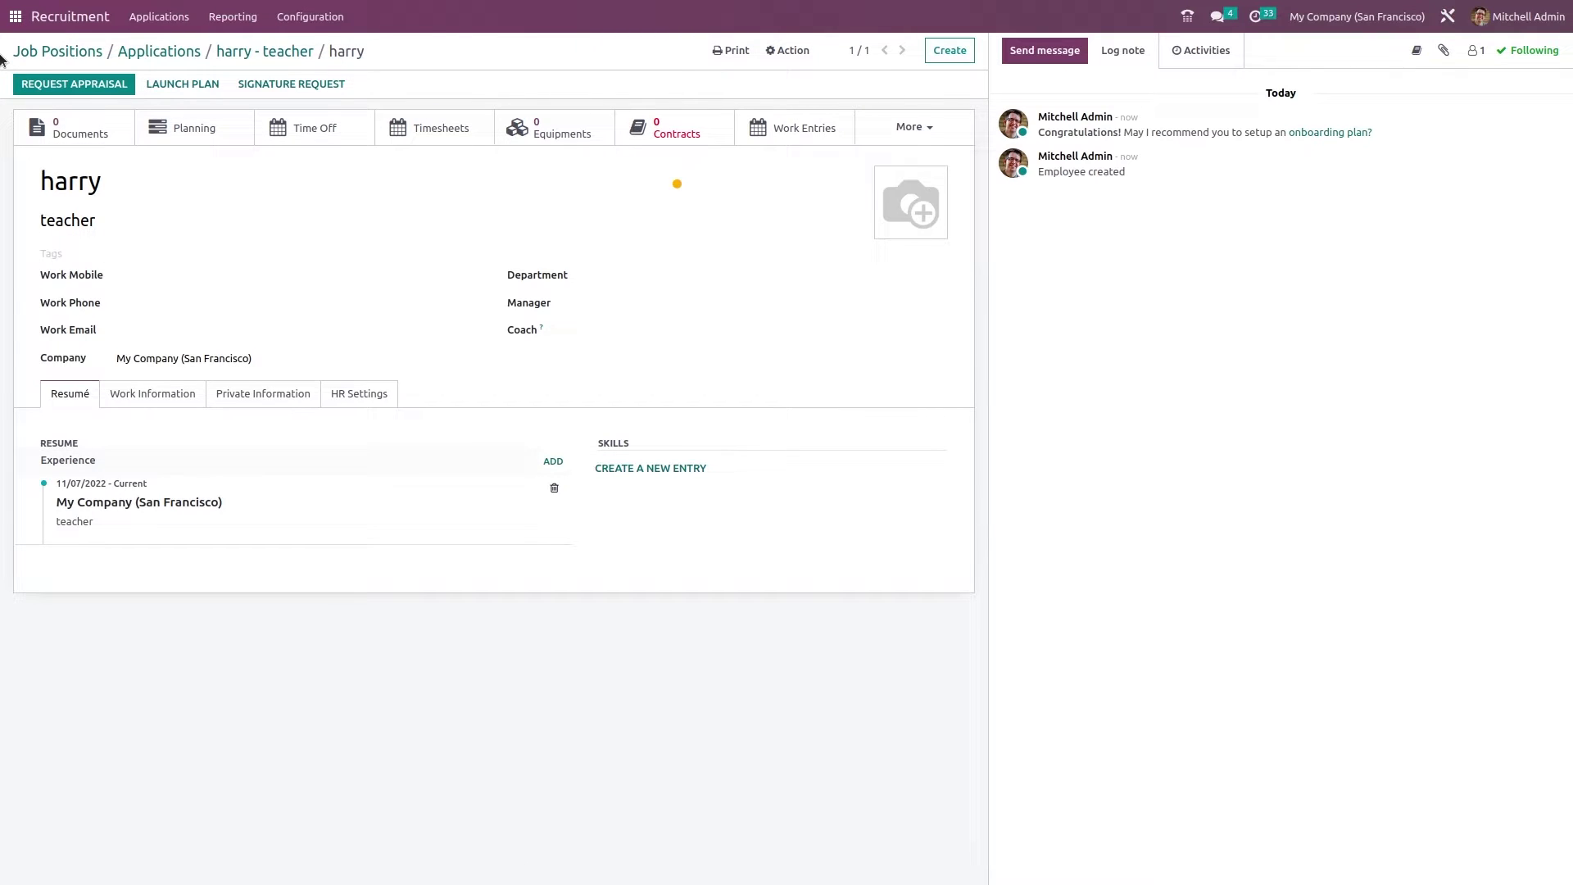
# - Check the new teacher among the 23 employees in the Employees app, then return home
pyautogui.click(15, 17)
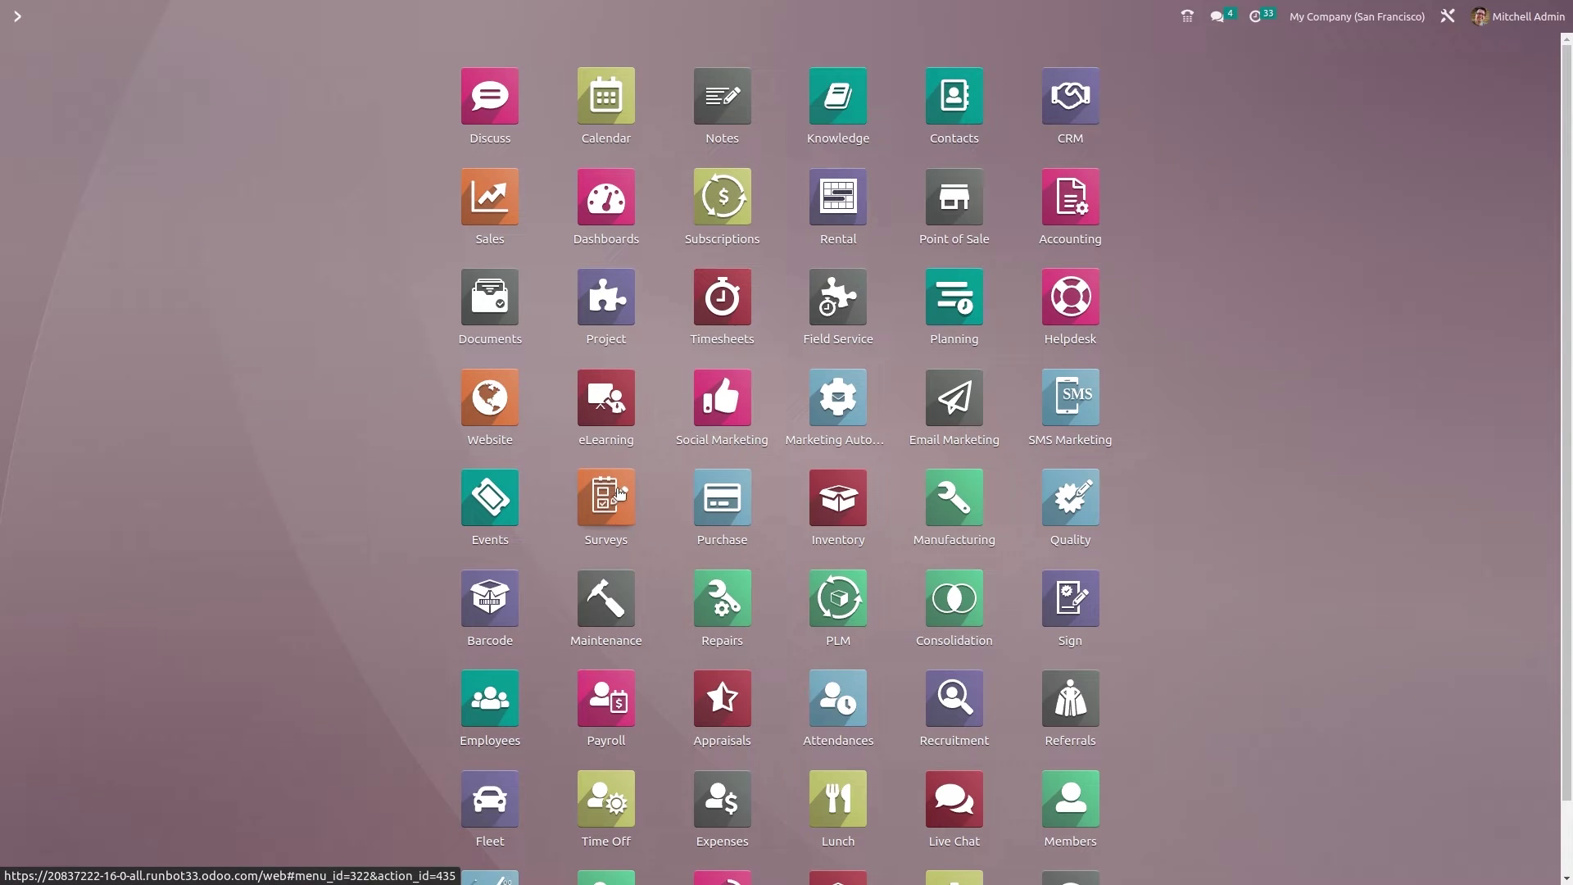
pyautogui.rightClick(617, 529)
pyautogui.click(509, 697)
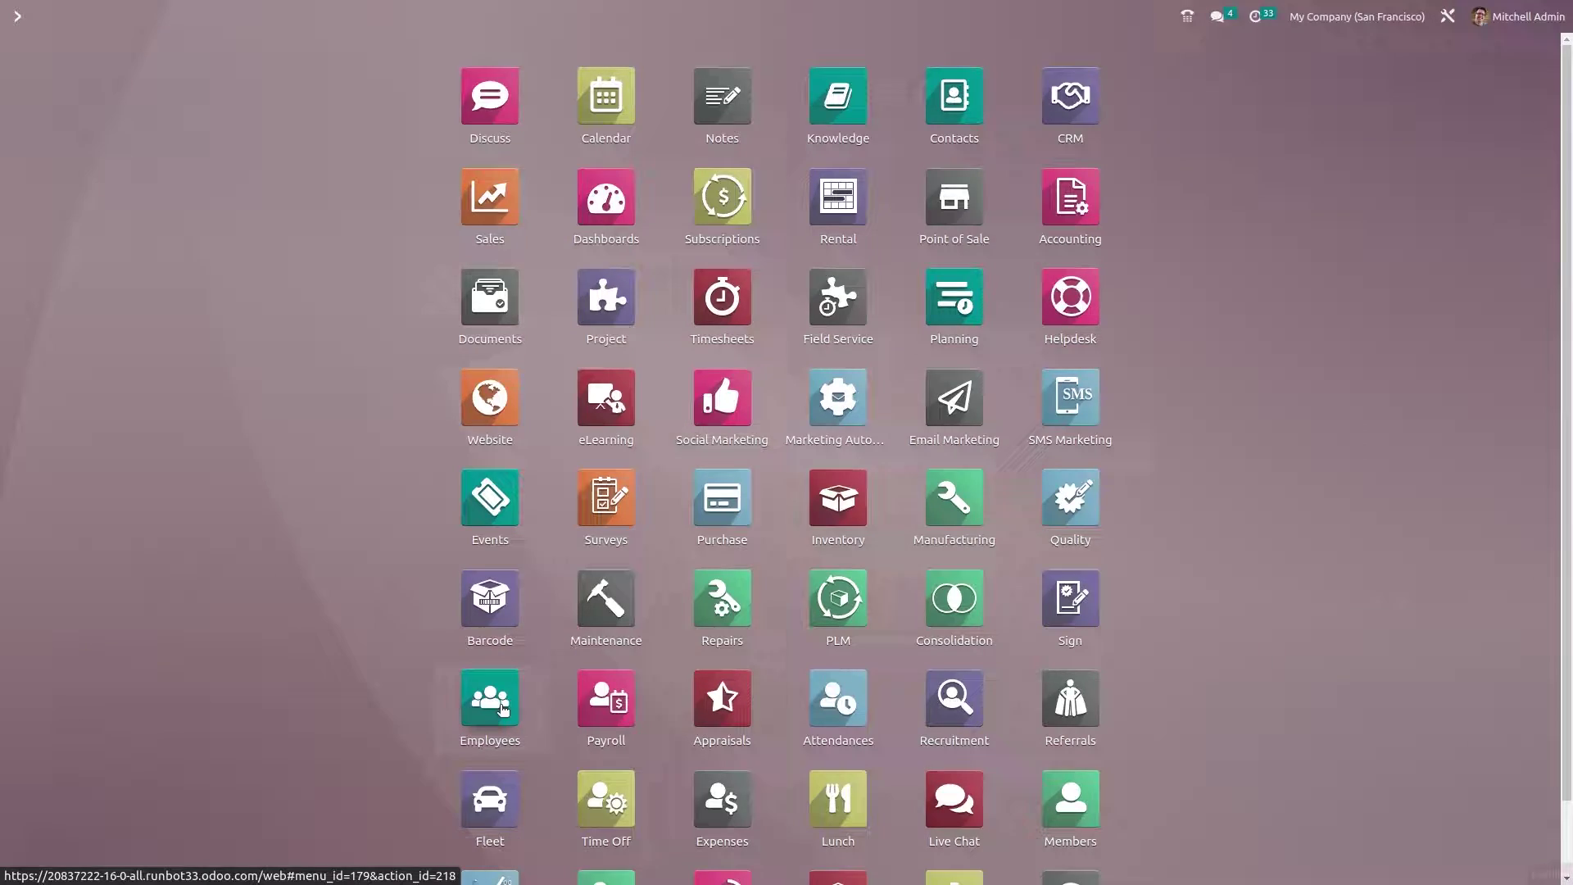
pyautogui.click(503, 708)
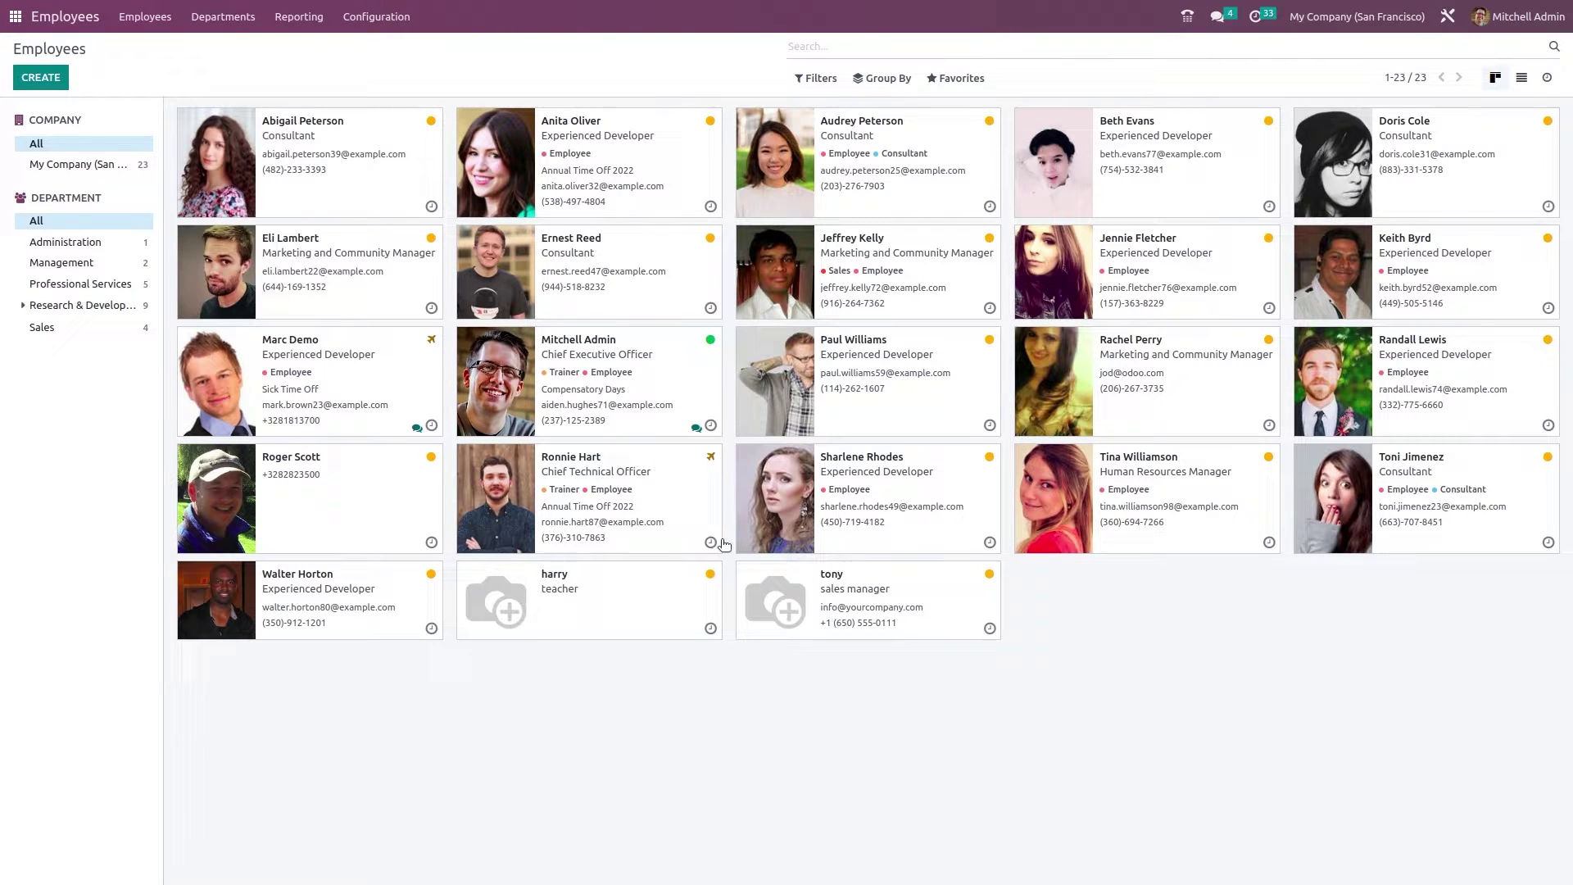
pyautogui.click(16, 17)
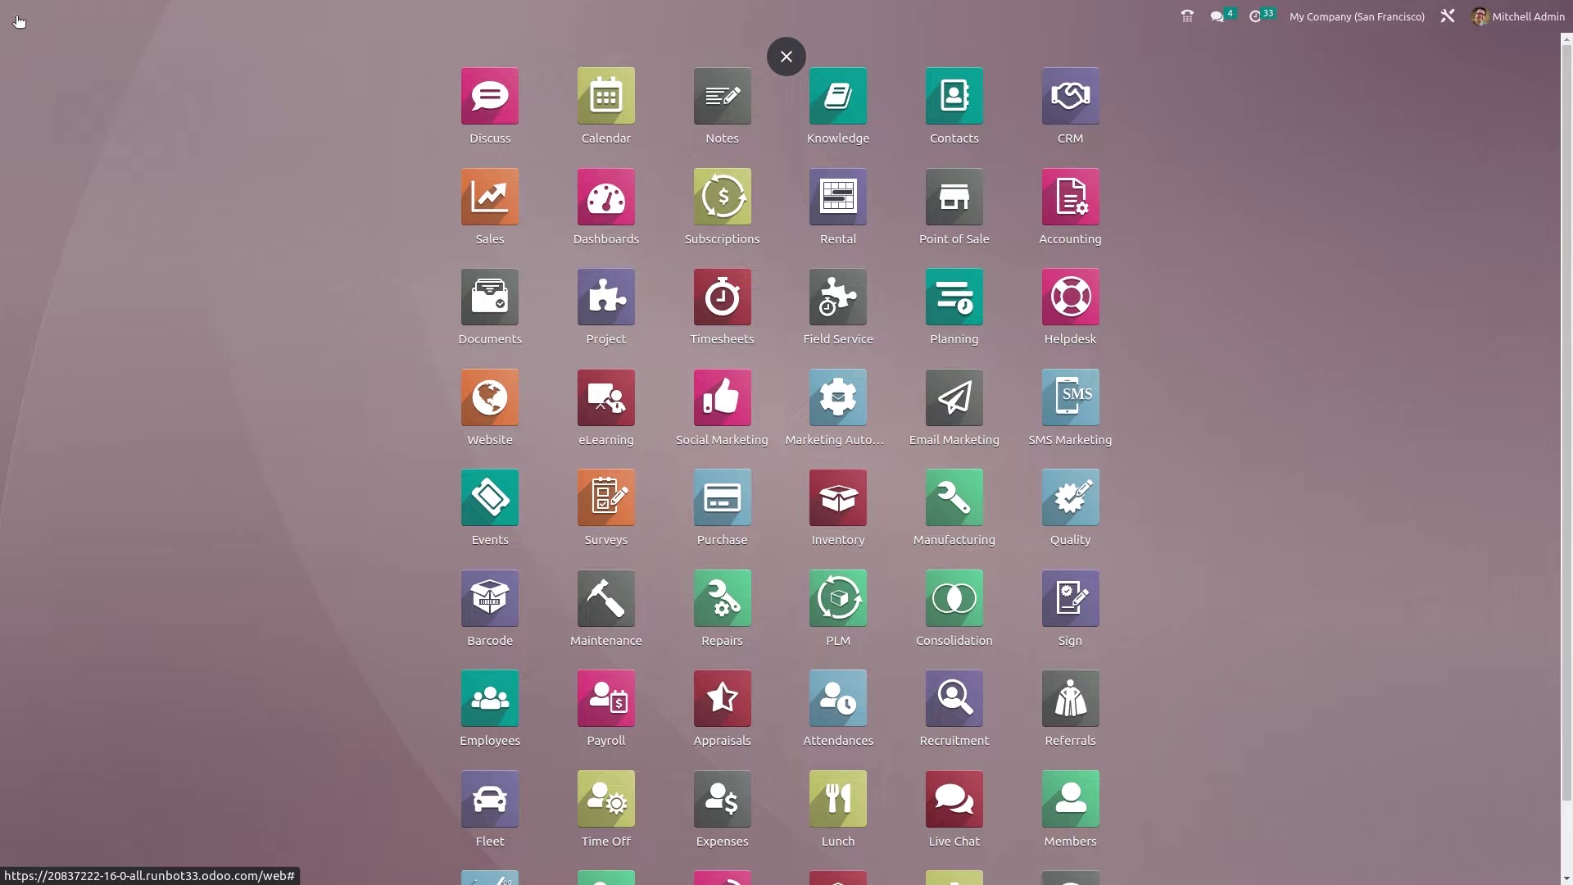
# - Open Recruitment and review the teacher job position's configuration settings
pyautogui.click(960, 694)
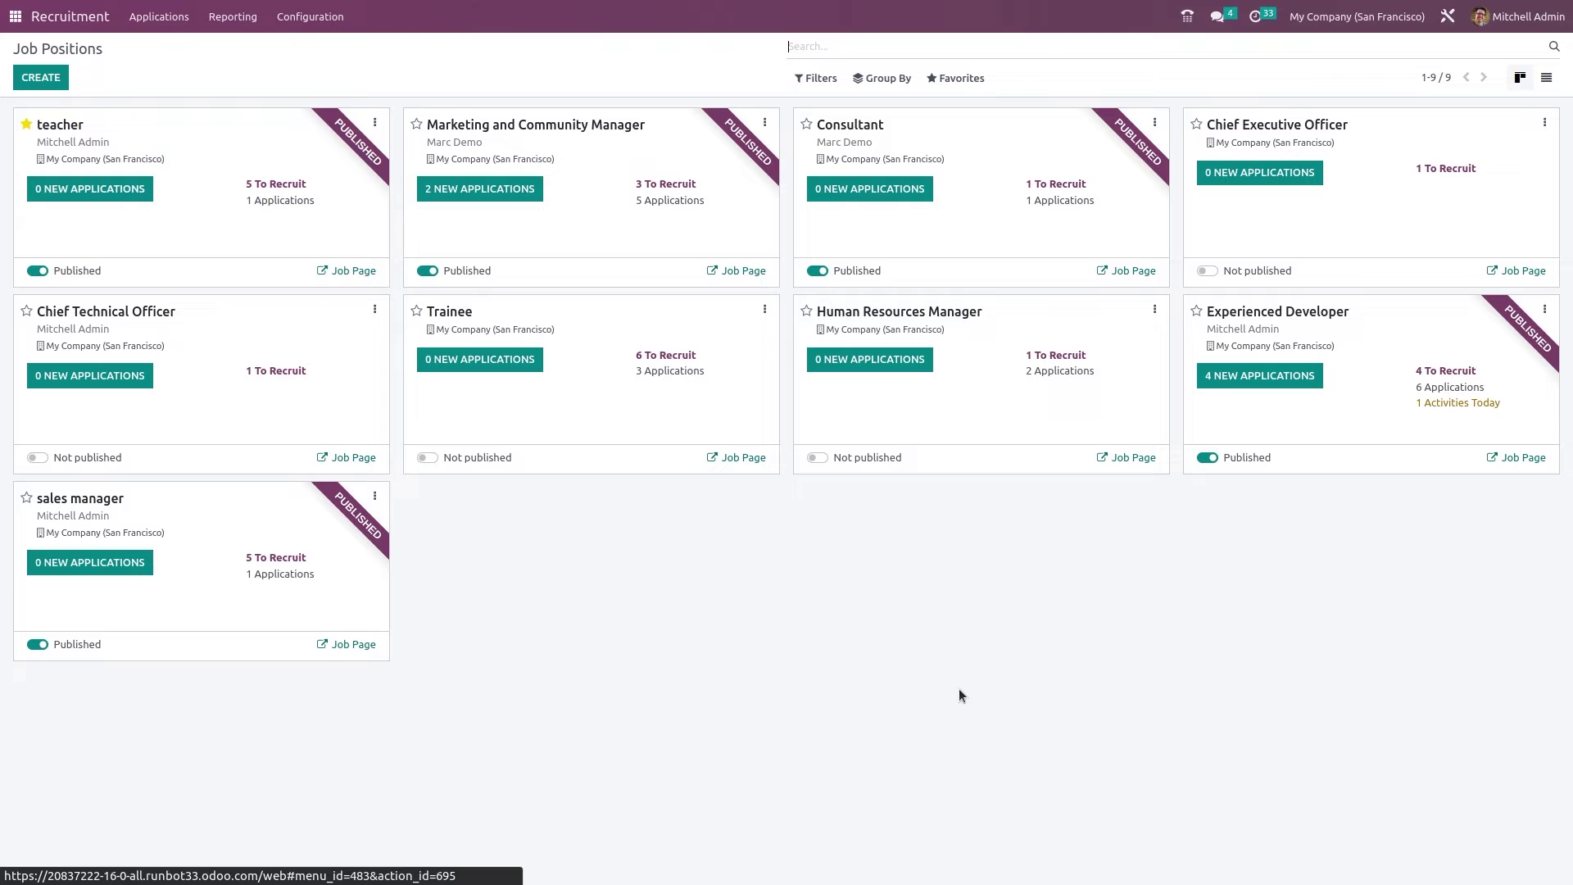
pyautogui.click(376, 122)
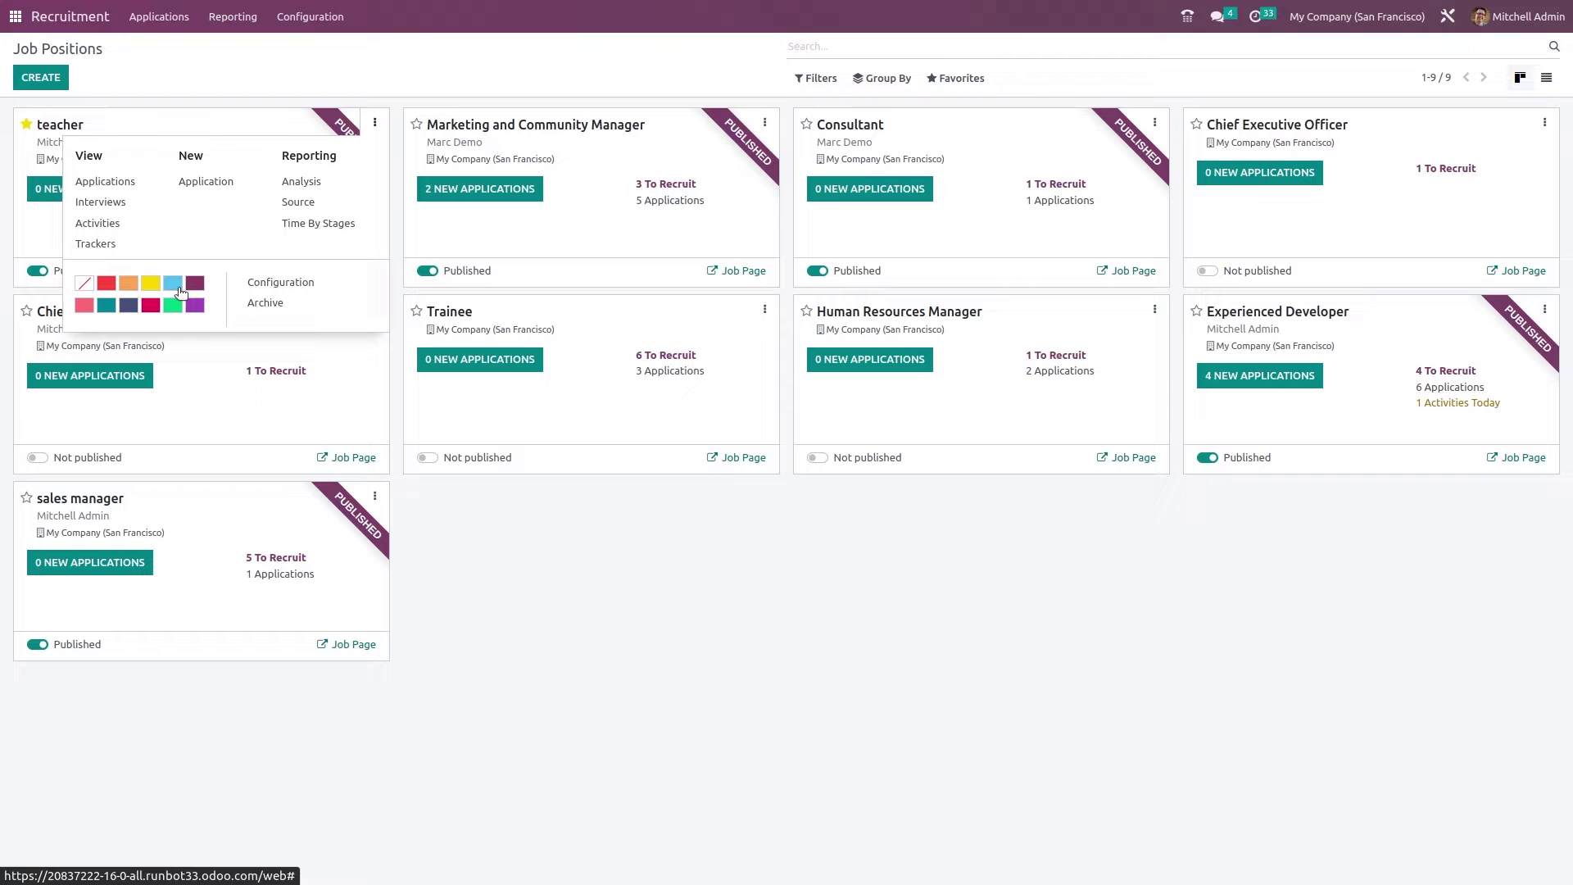
pyautogui.click(300, 282)
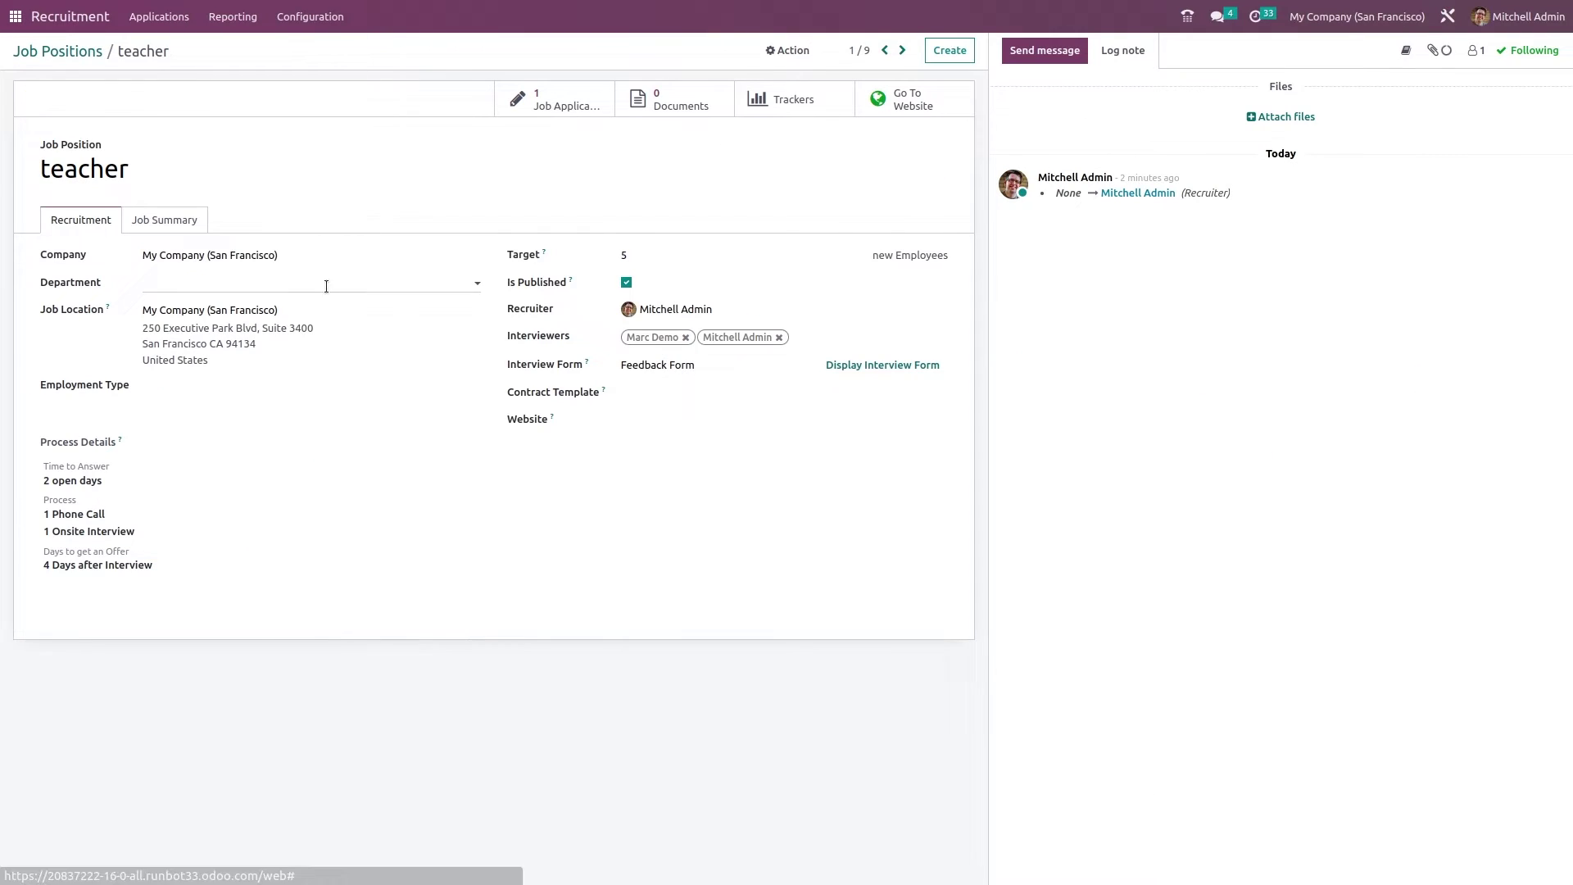
pyautogui.click(58, 52)
# - Open the hired teacher applicant's form, begin a refusal, cancel it, and return
pyautogui.click(85, 191)
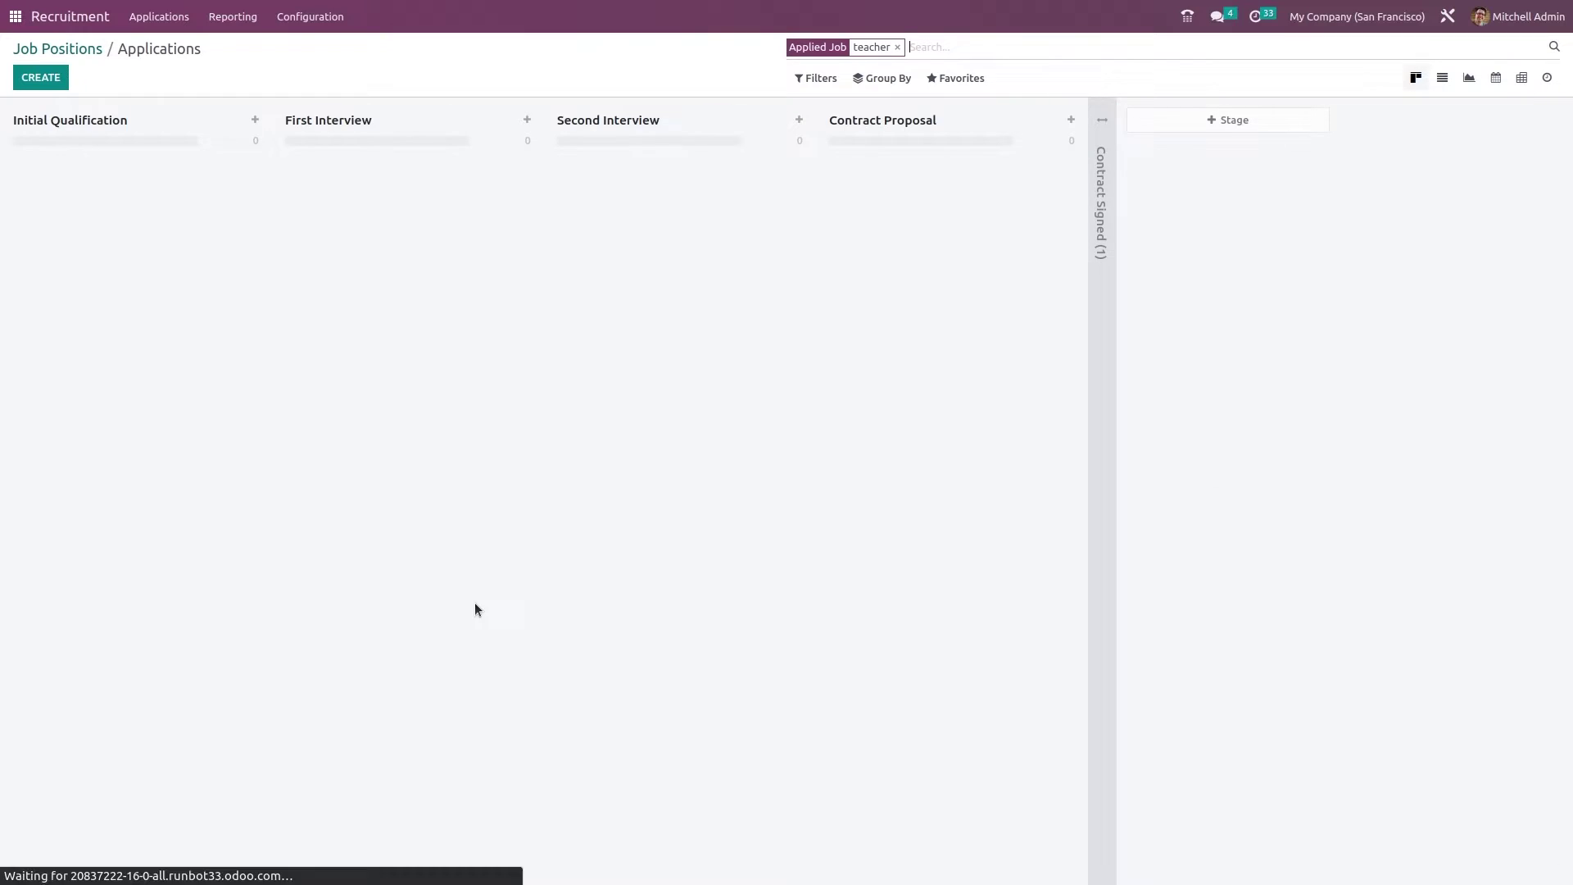
pyautogui.click(1116, 301)
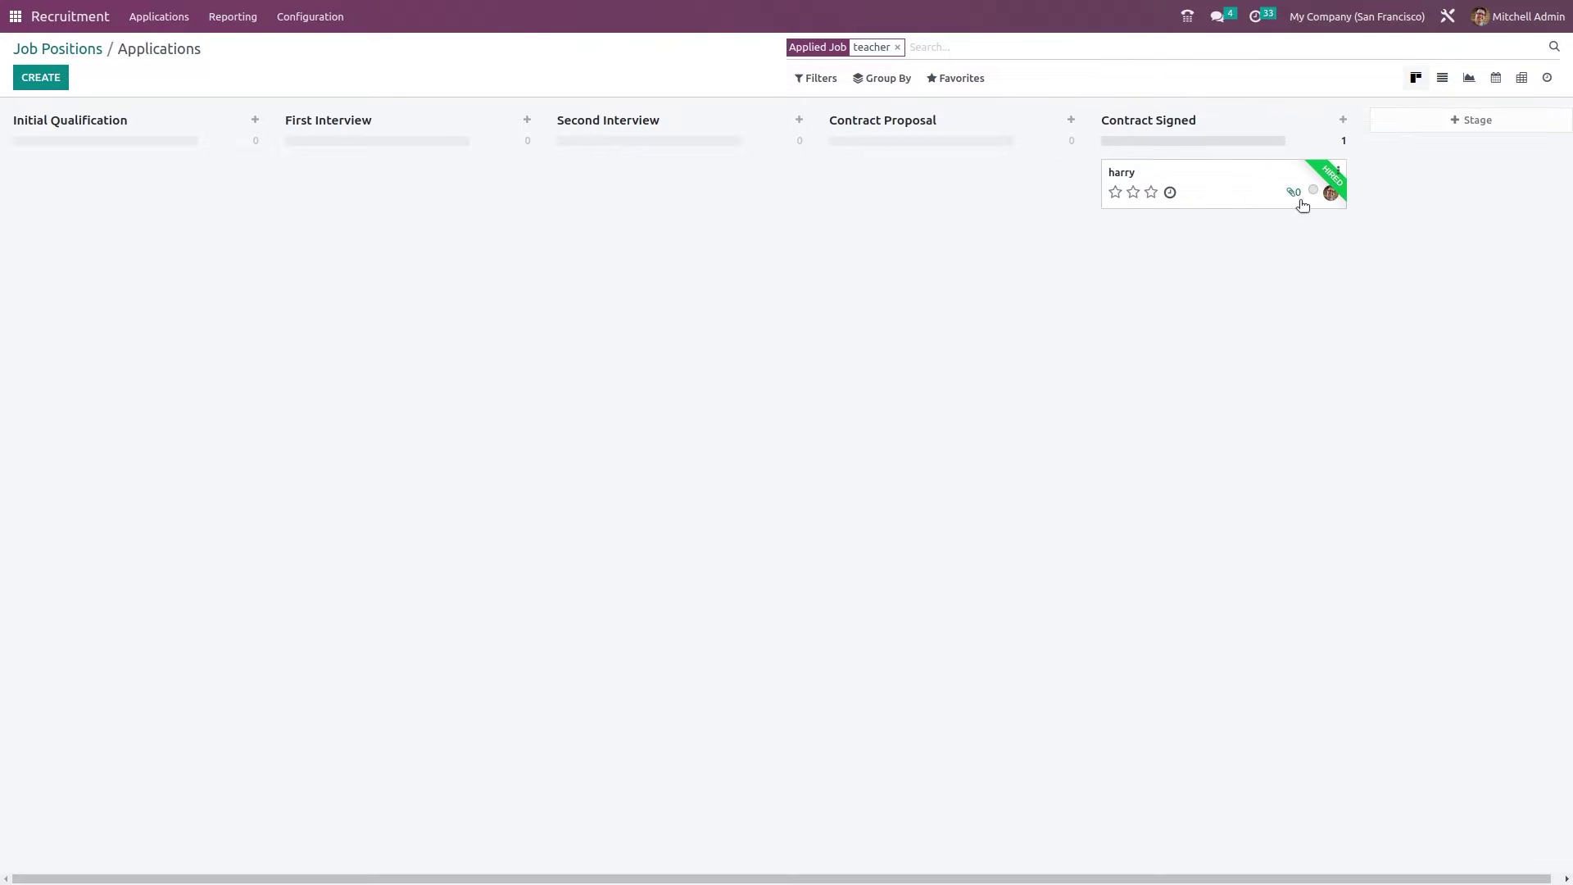
pyautogui.click(1244, 195)
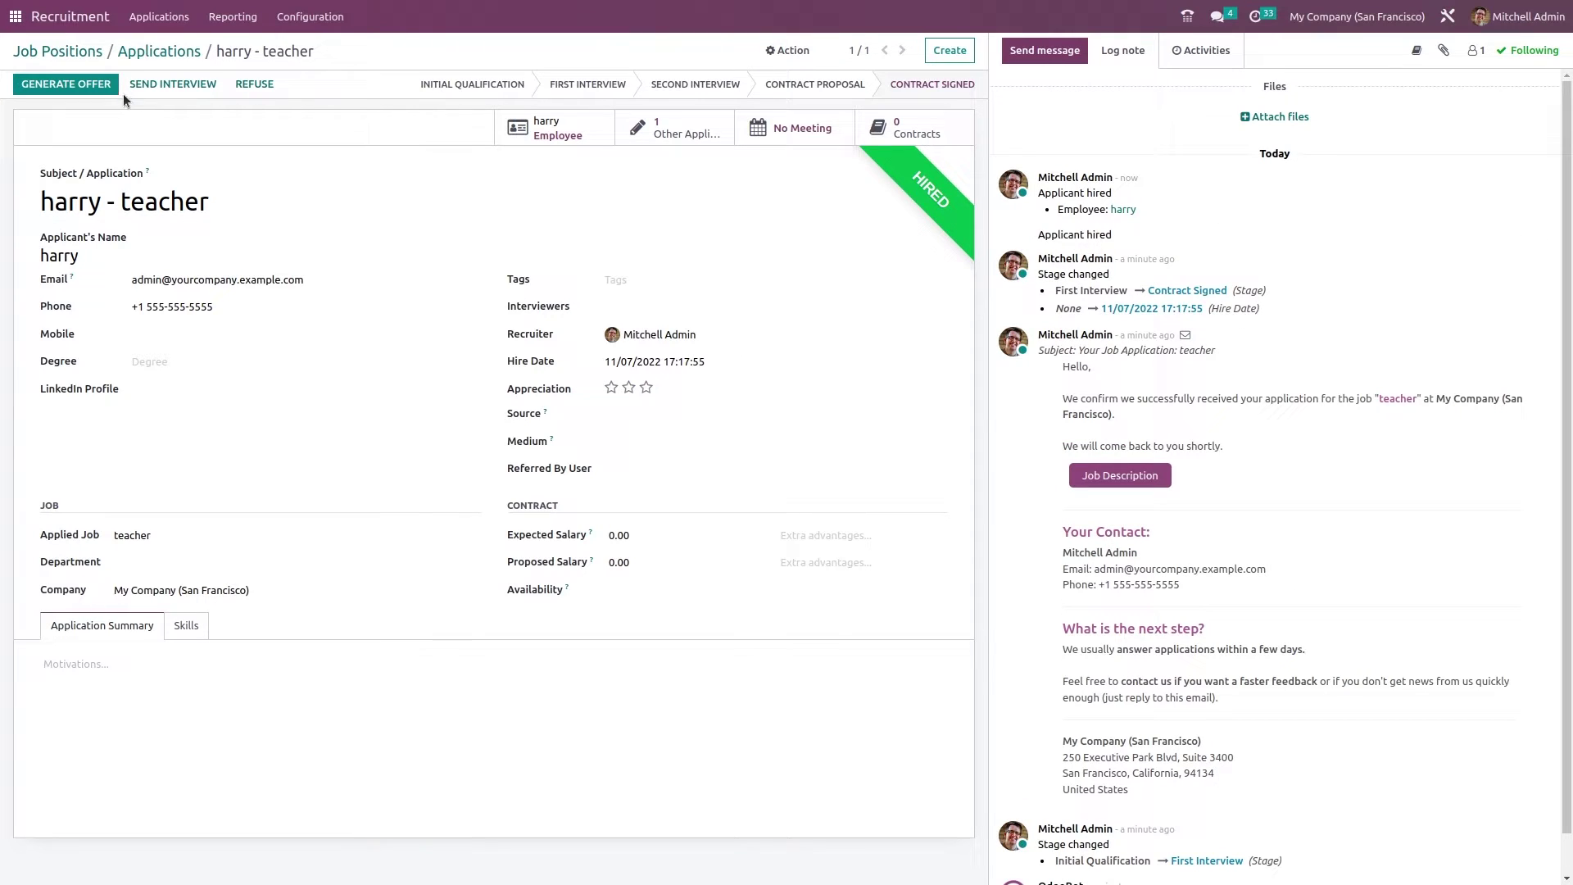
pyautogui.click(264, 85)
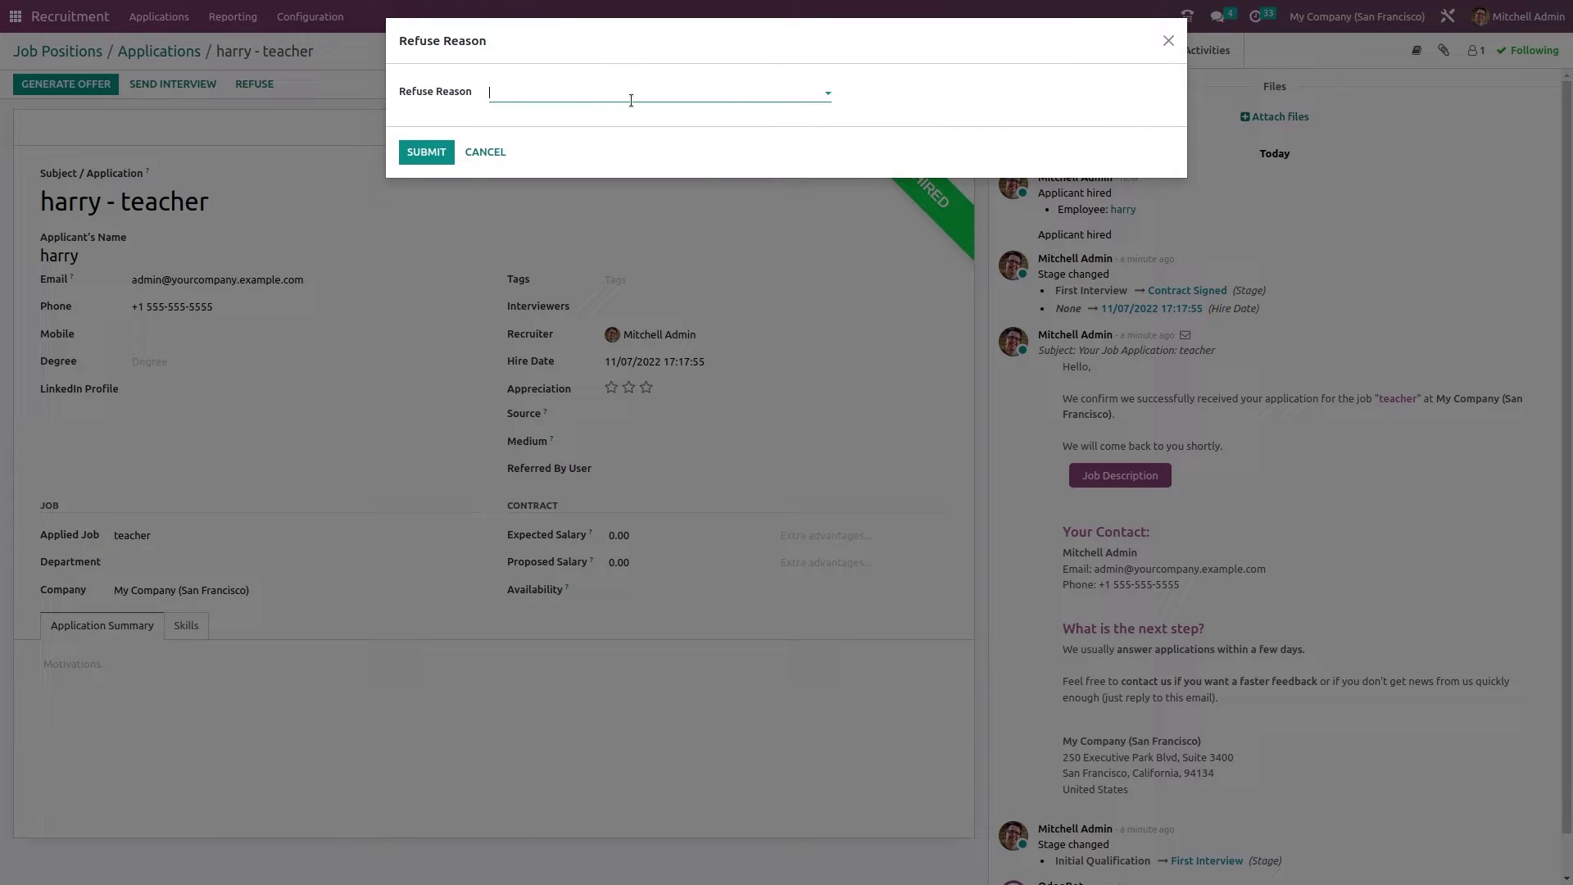
pyautogui.click(631, 98)
pyautogui.click(627, 96)
pyautogui.click(627, 96)
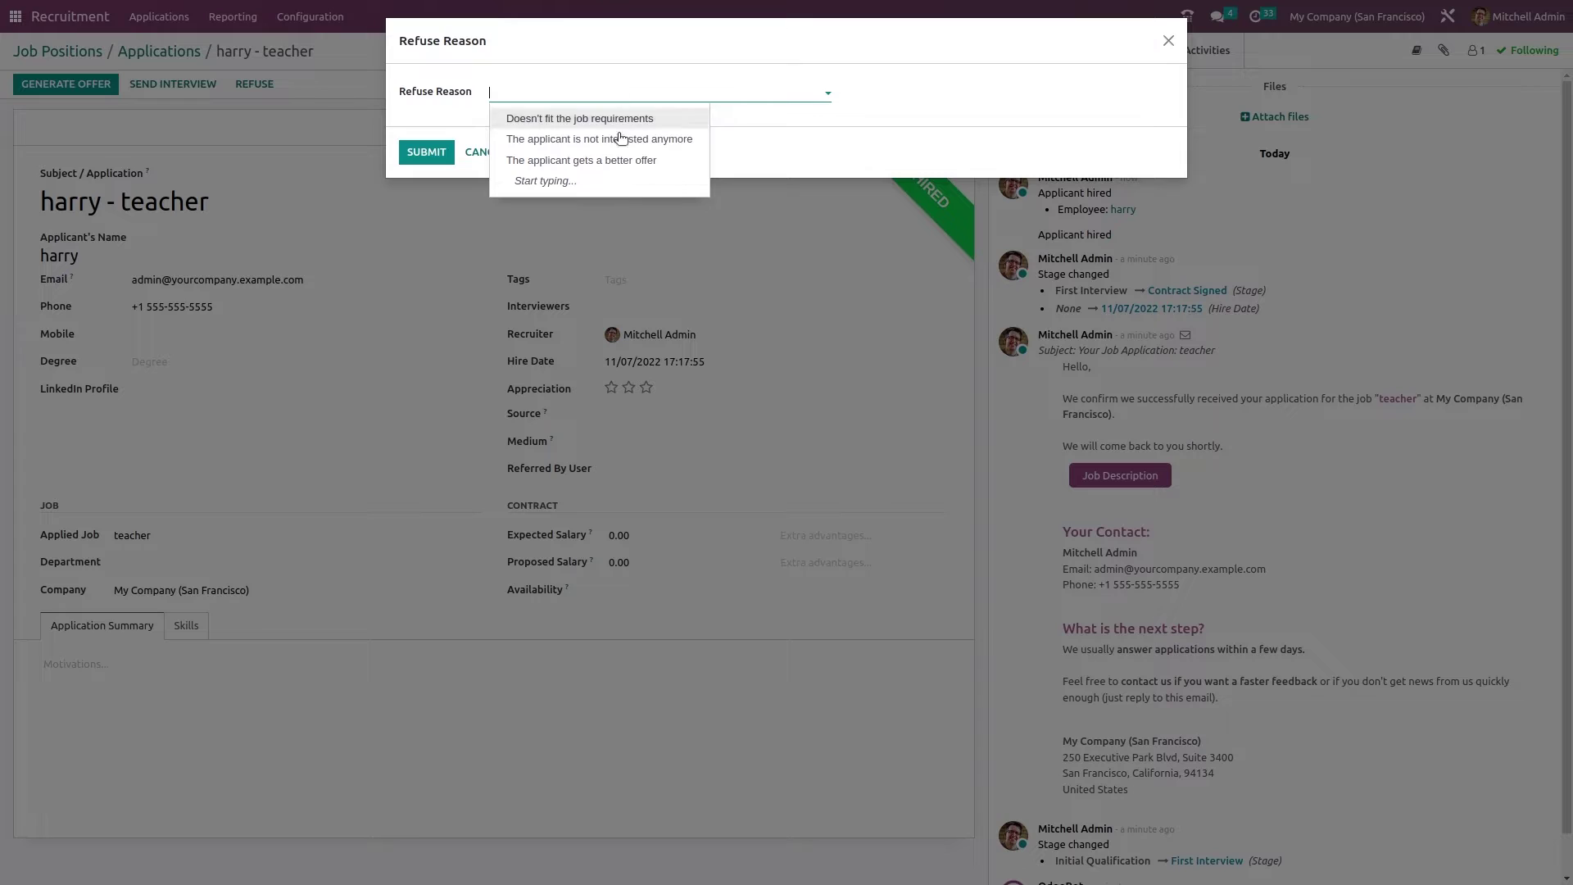
pyautogui.click(467, 150)
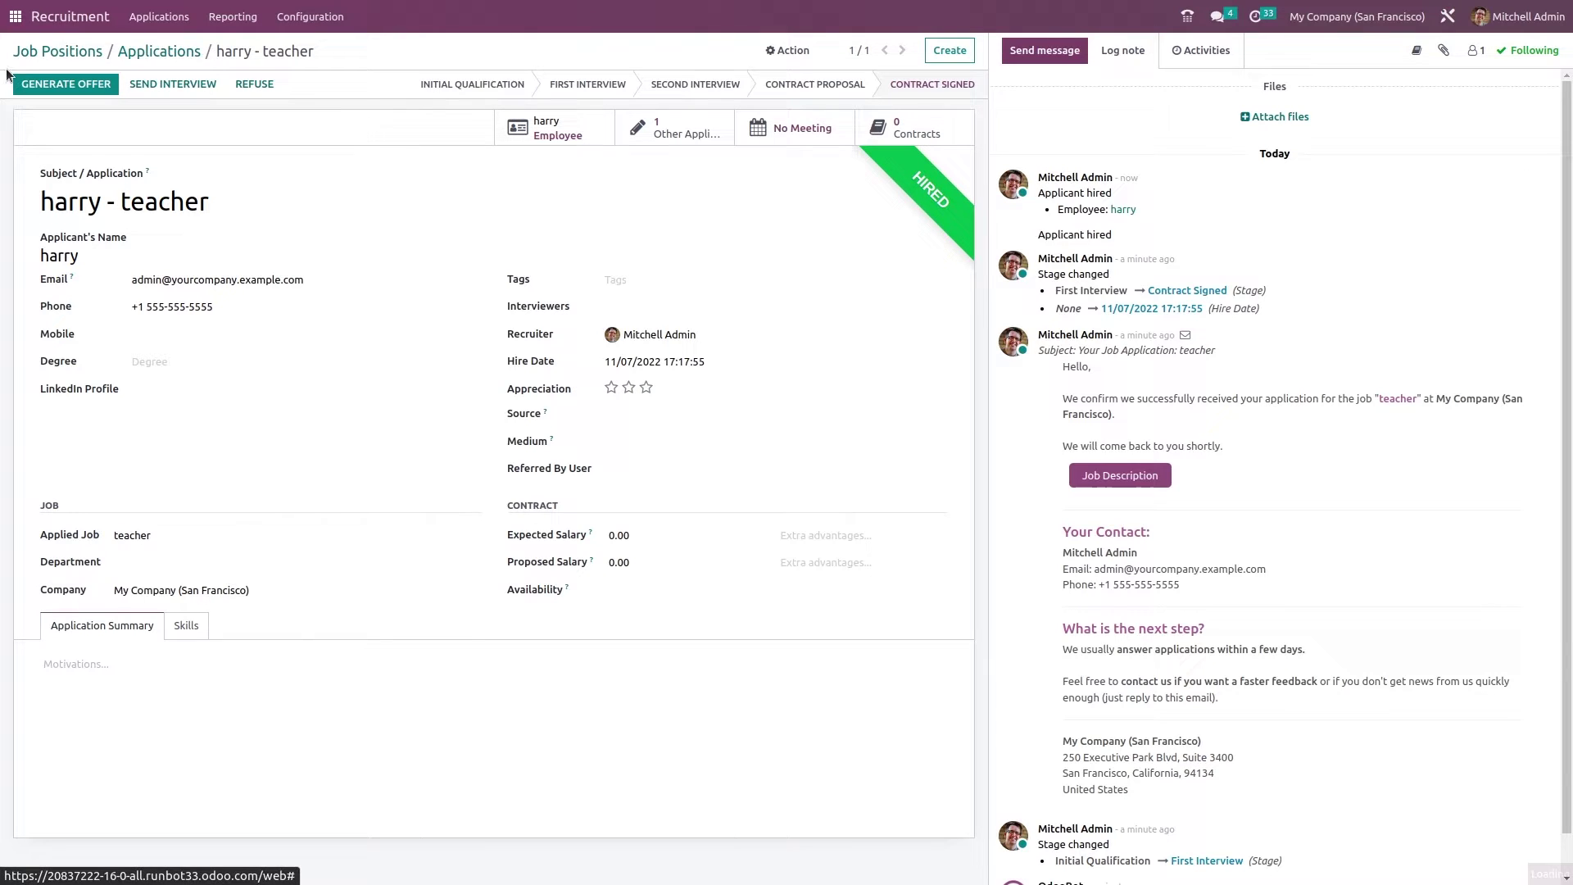
pyautogui.click(187, 54)
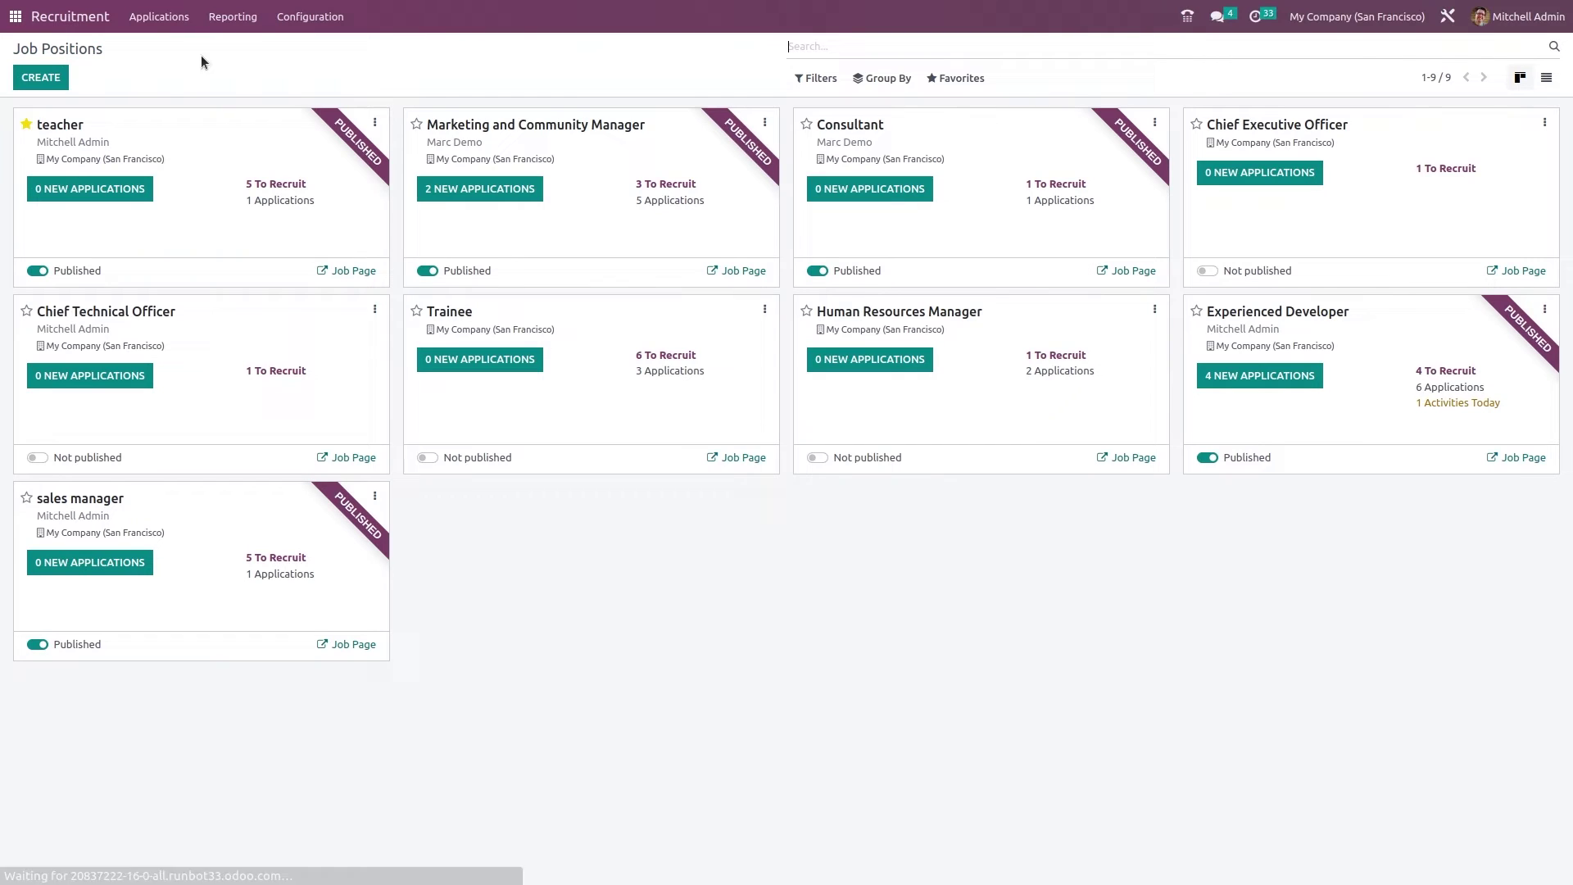
# - List all applications across job positions
pyautogui.click(253, 30)
pyautogui.moveTo(158, 17)
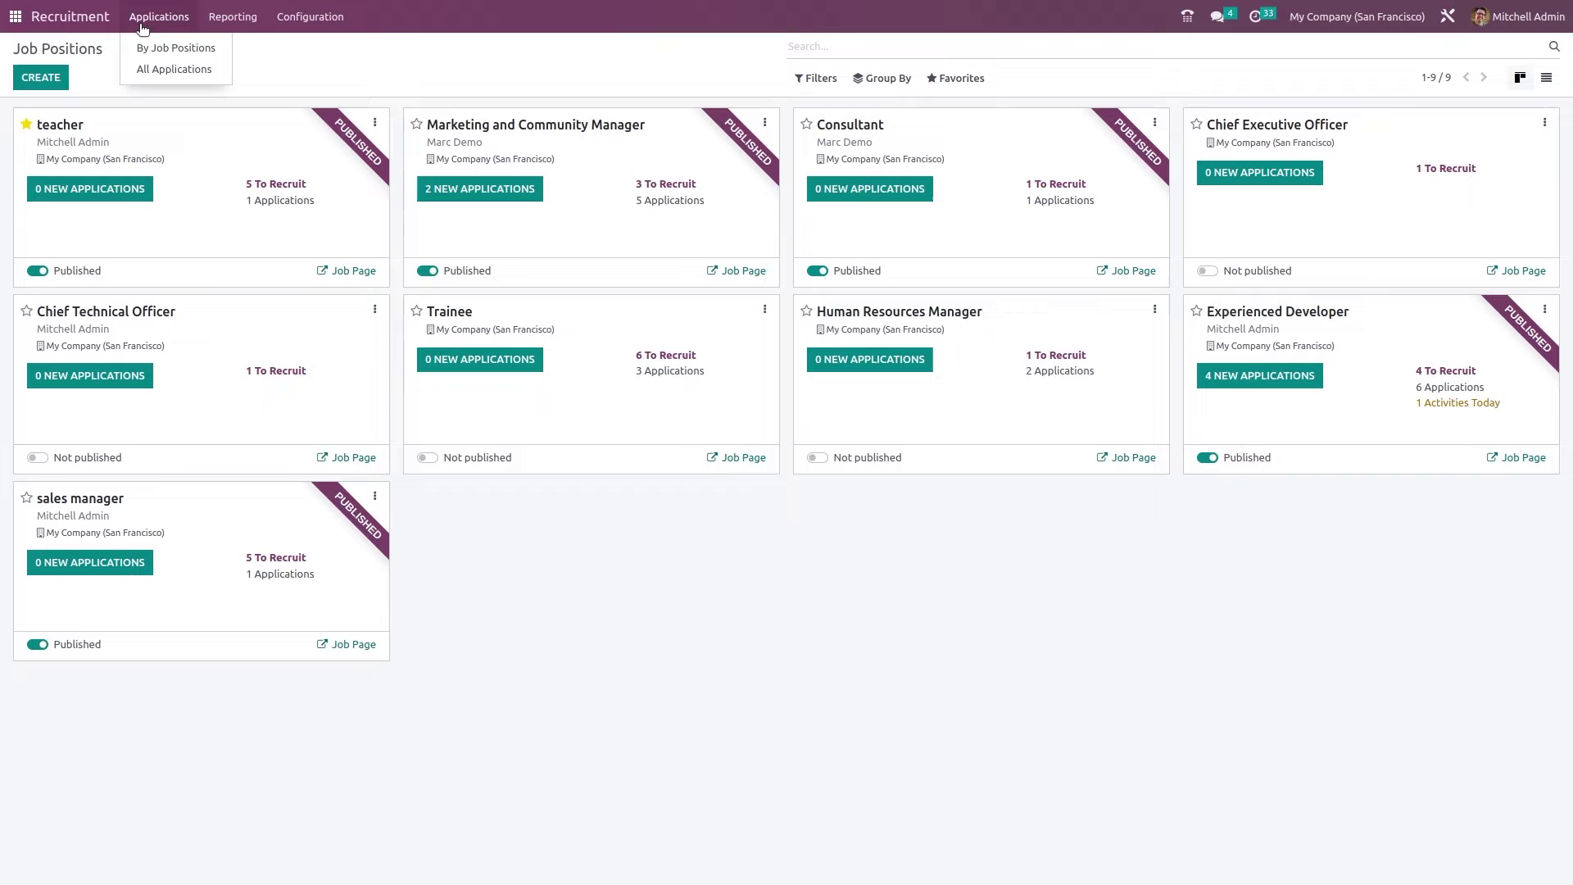
pyautogui.click(147, 50)
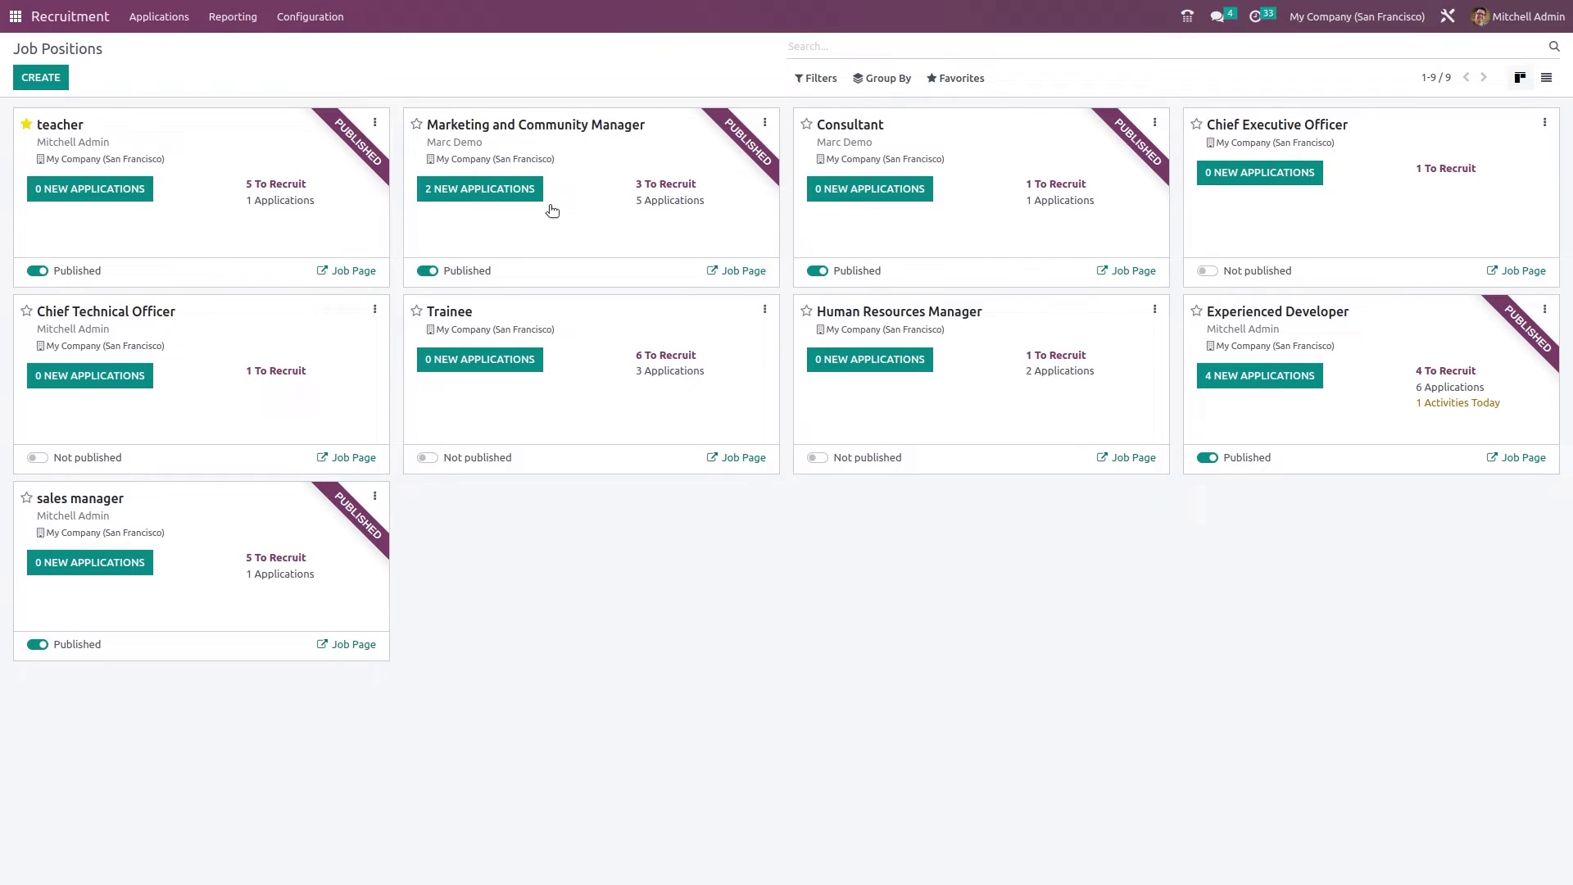
pyautogui.click(185, 18)
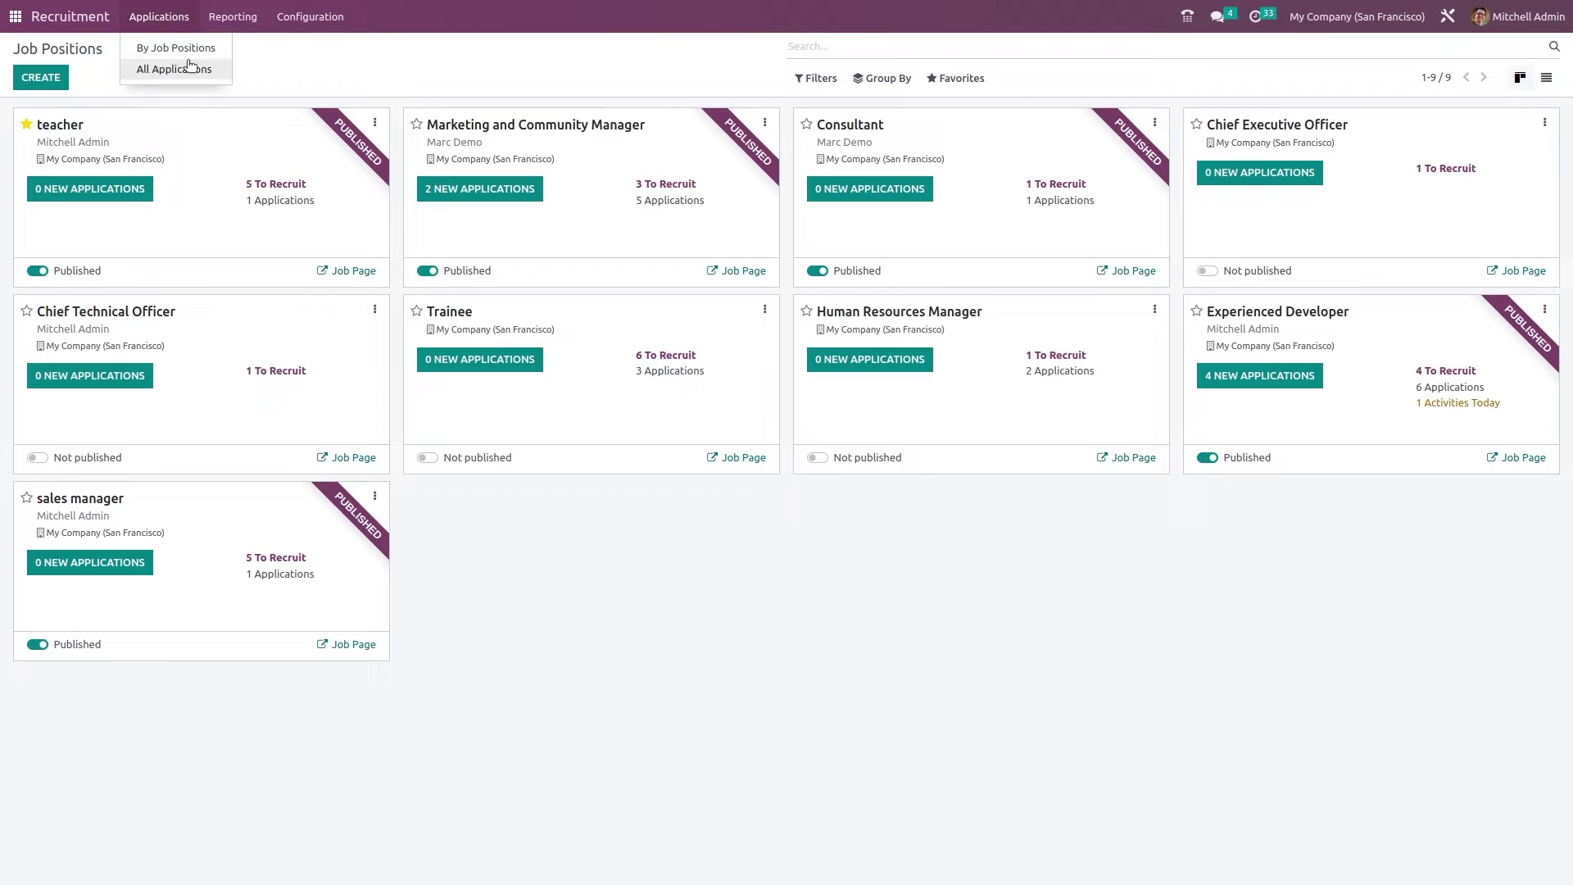
pyautogui.click(188, 69)
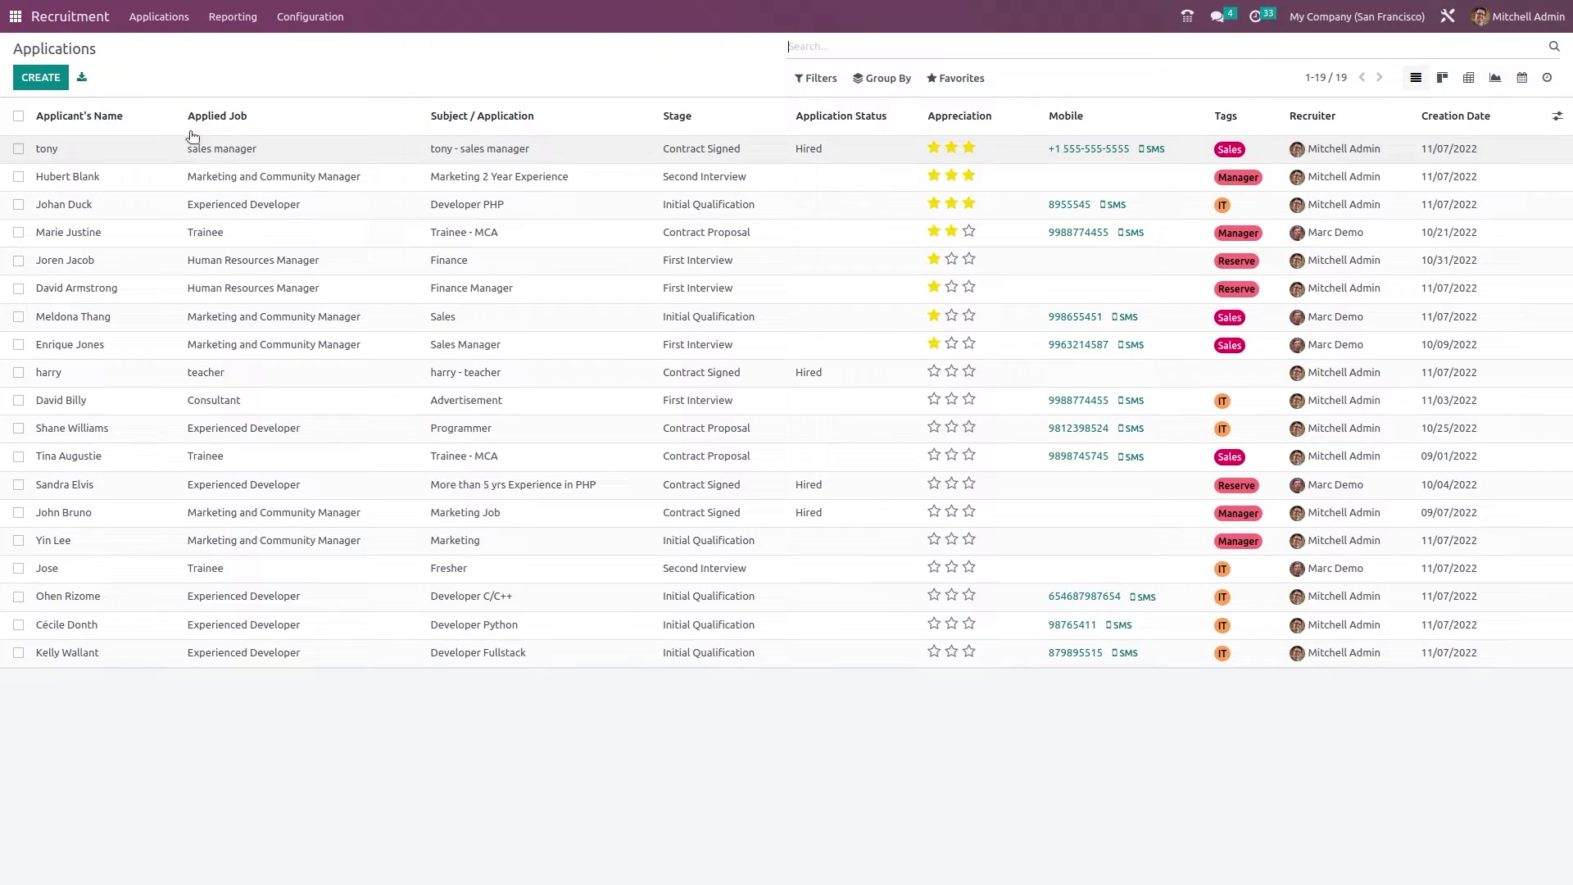
# - Cycle the applications through kanban, pivot, graph and calendar views, ending on activity view
pyautogui.click(1443, 79)
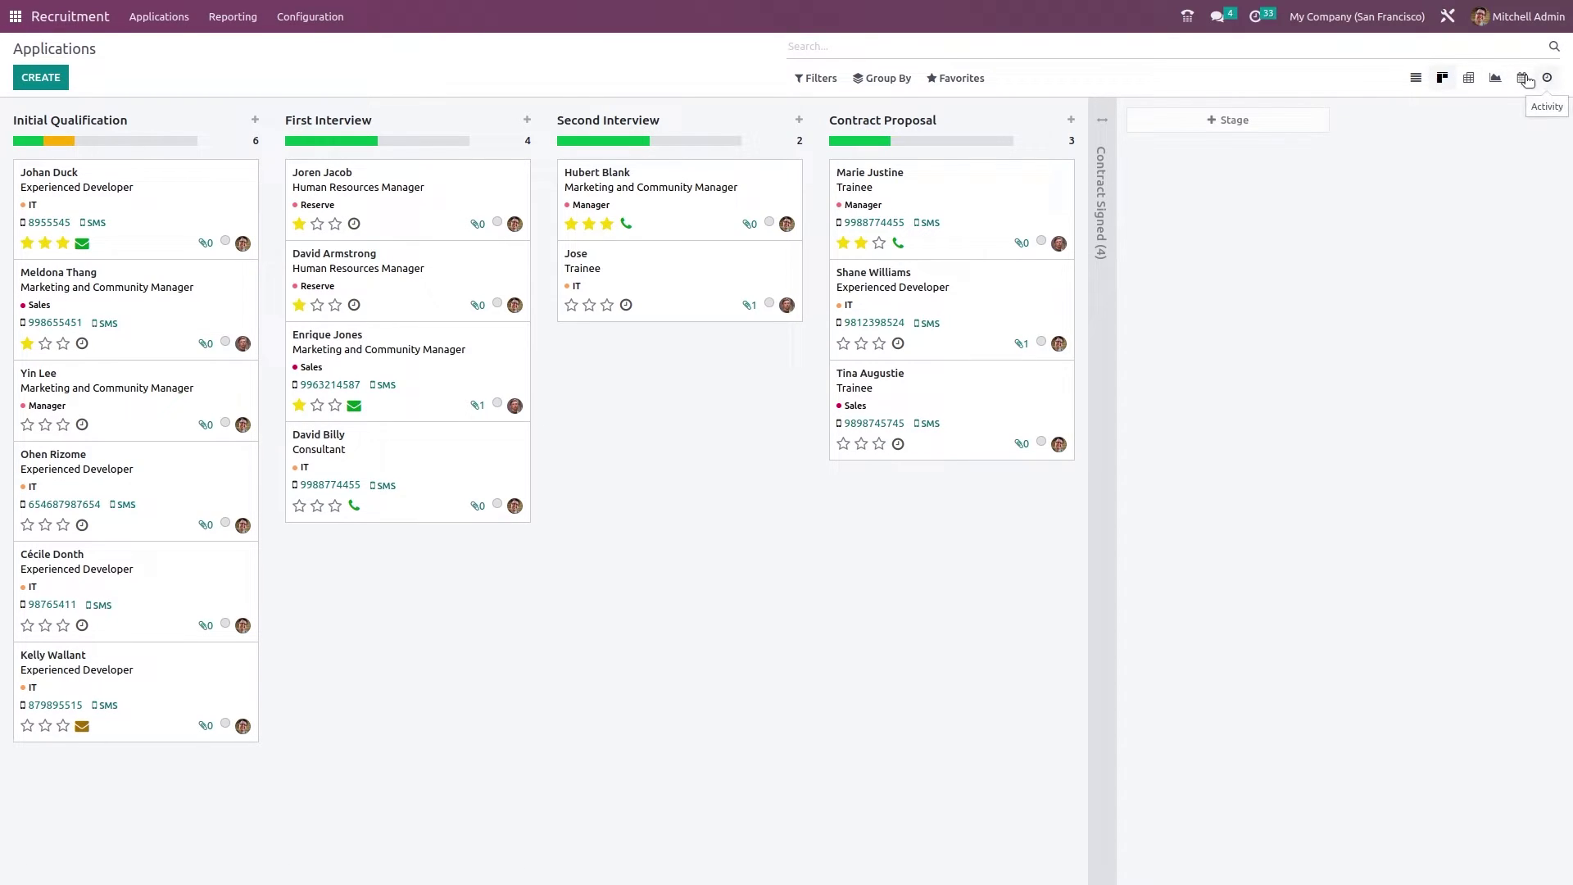
pyautogui.click(1467, 79)
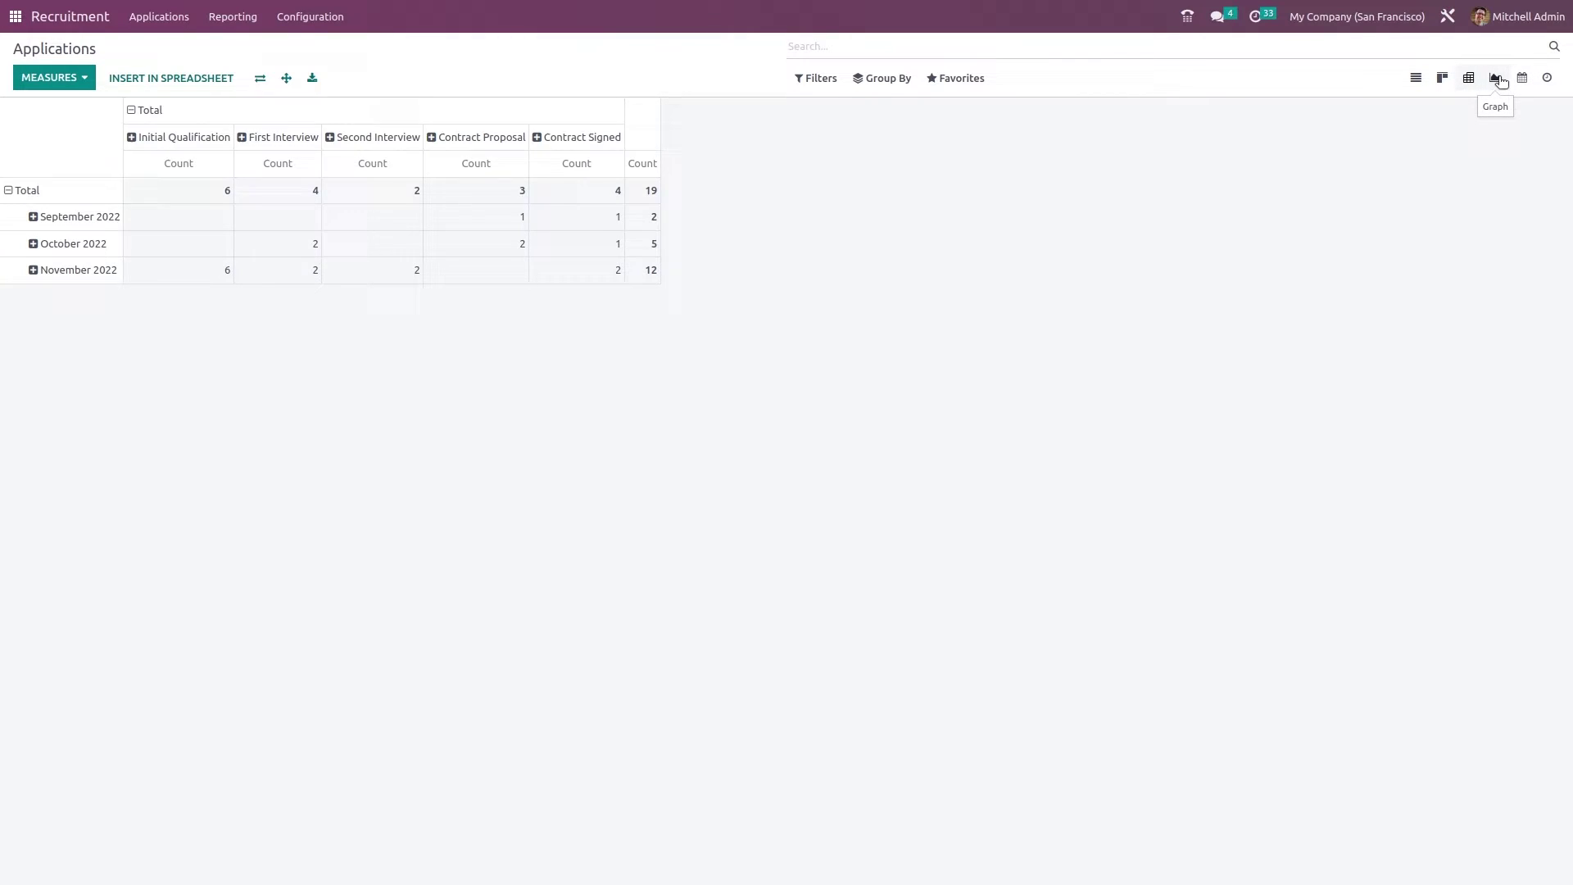
pyautogui.click(1499, 79)
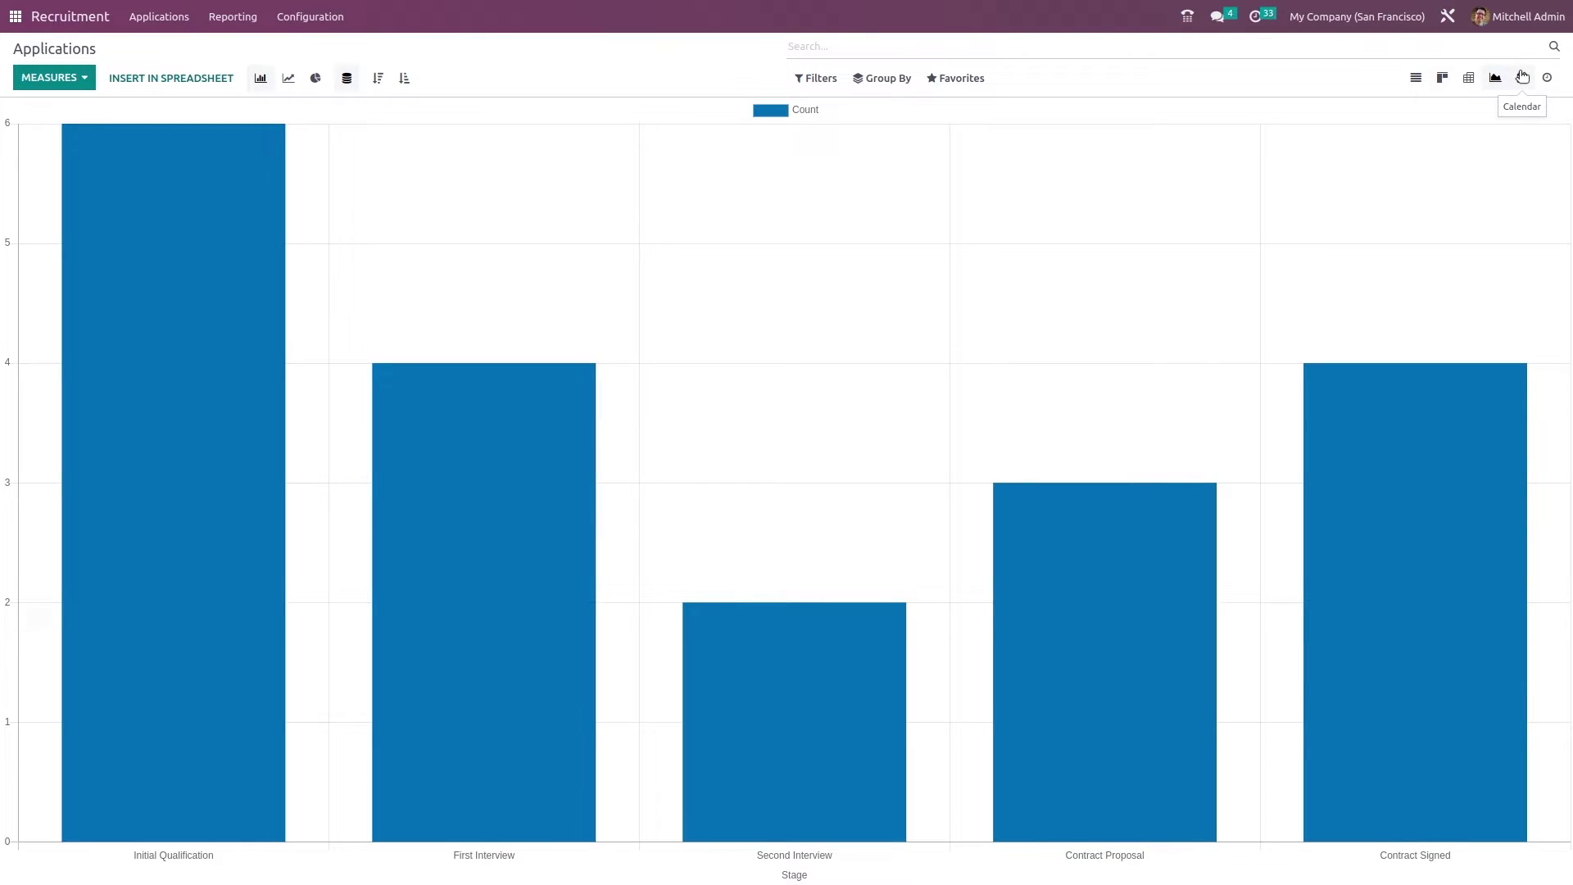
pyautogui.click(1522, 77)
pyautogui.click(1547, 78)
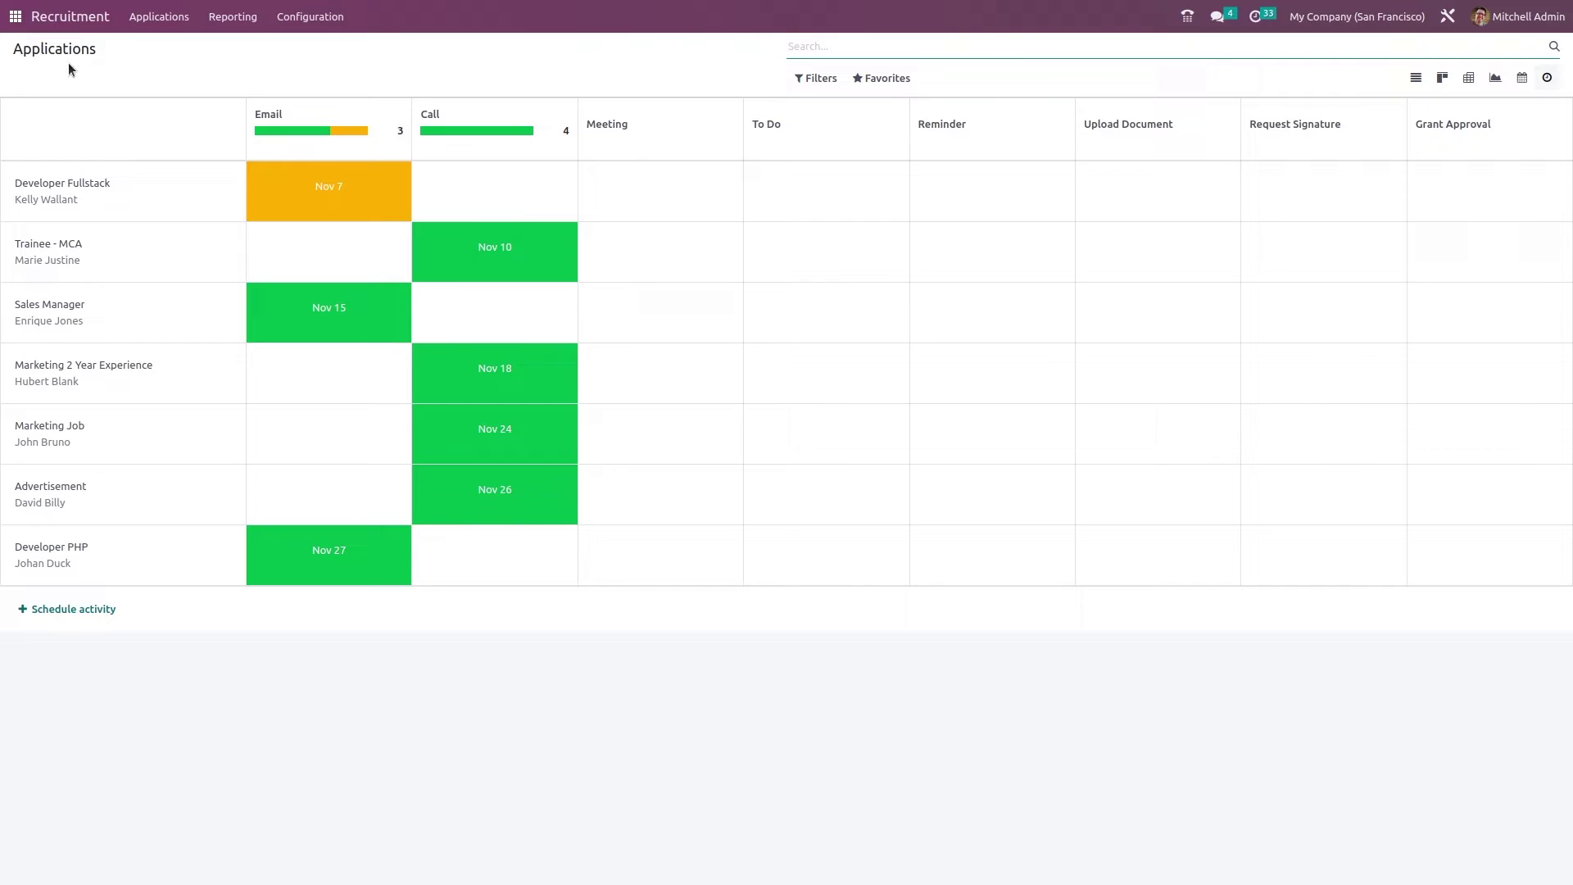
# - Open the Recruitment Analysis report and display it as a pie chart
pyautogui.click(236, 18)
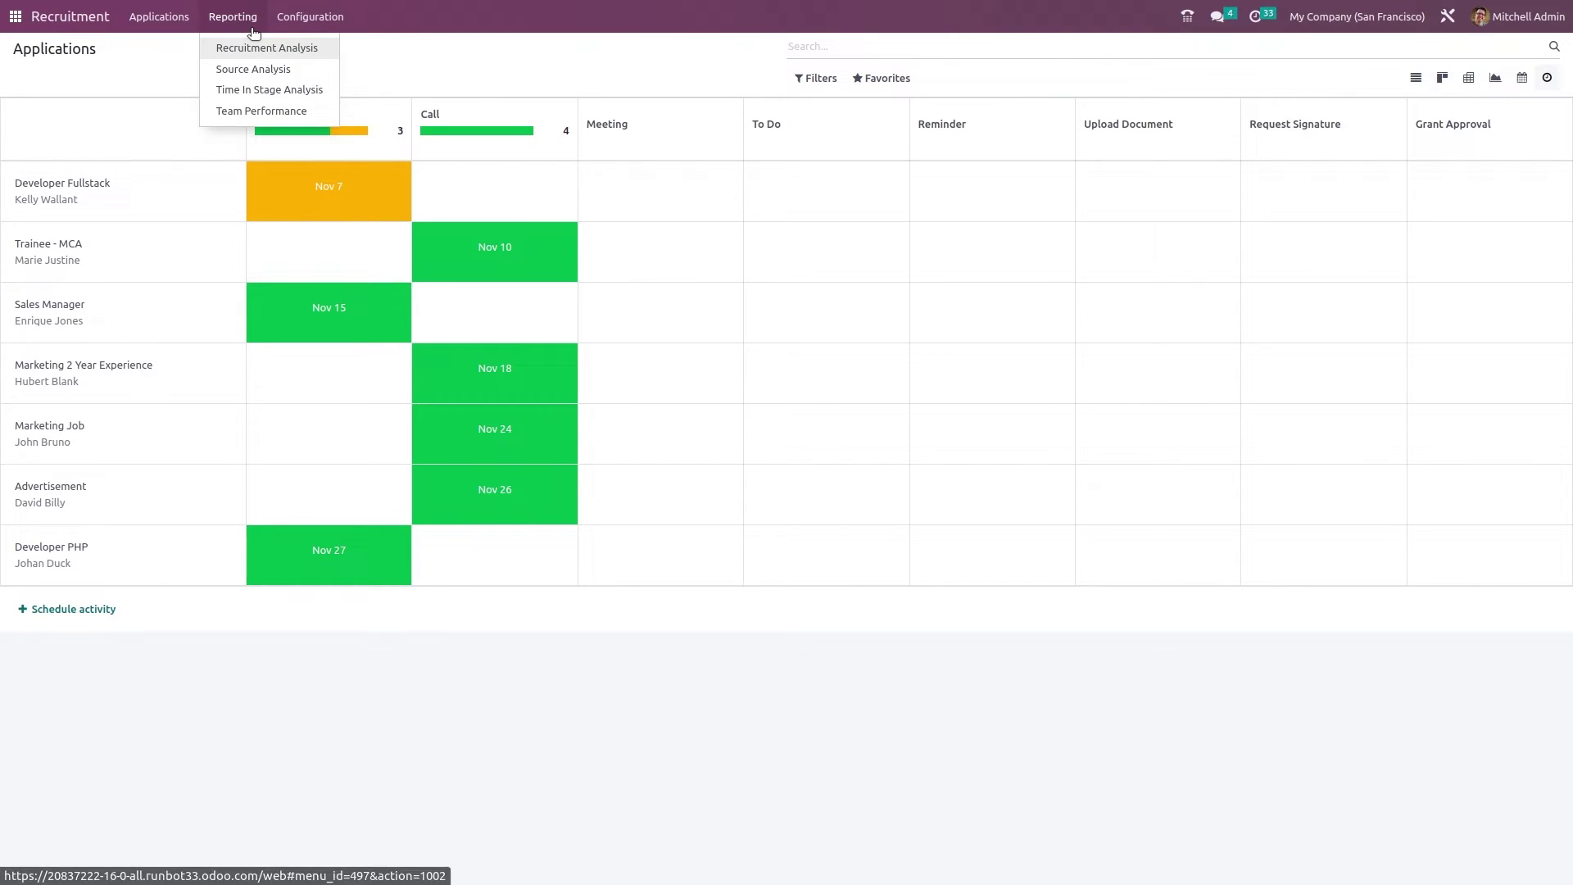
pyautogui.click(260, 47)
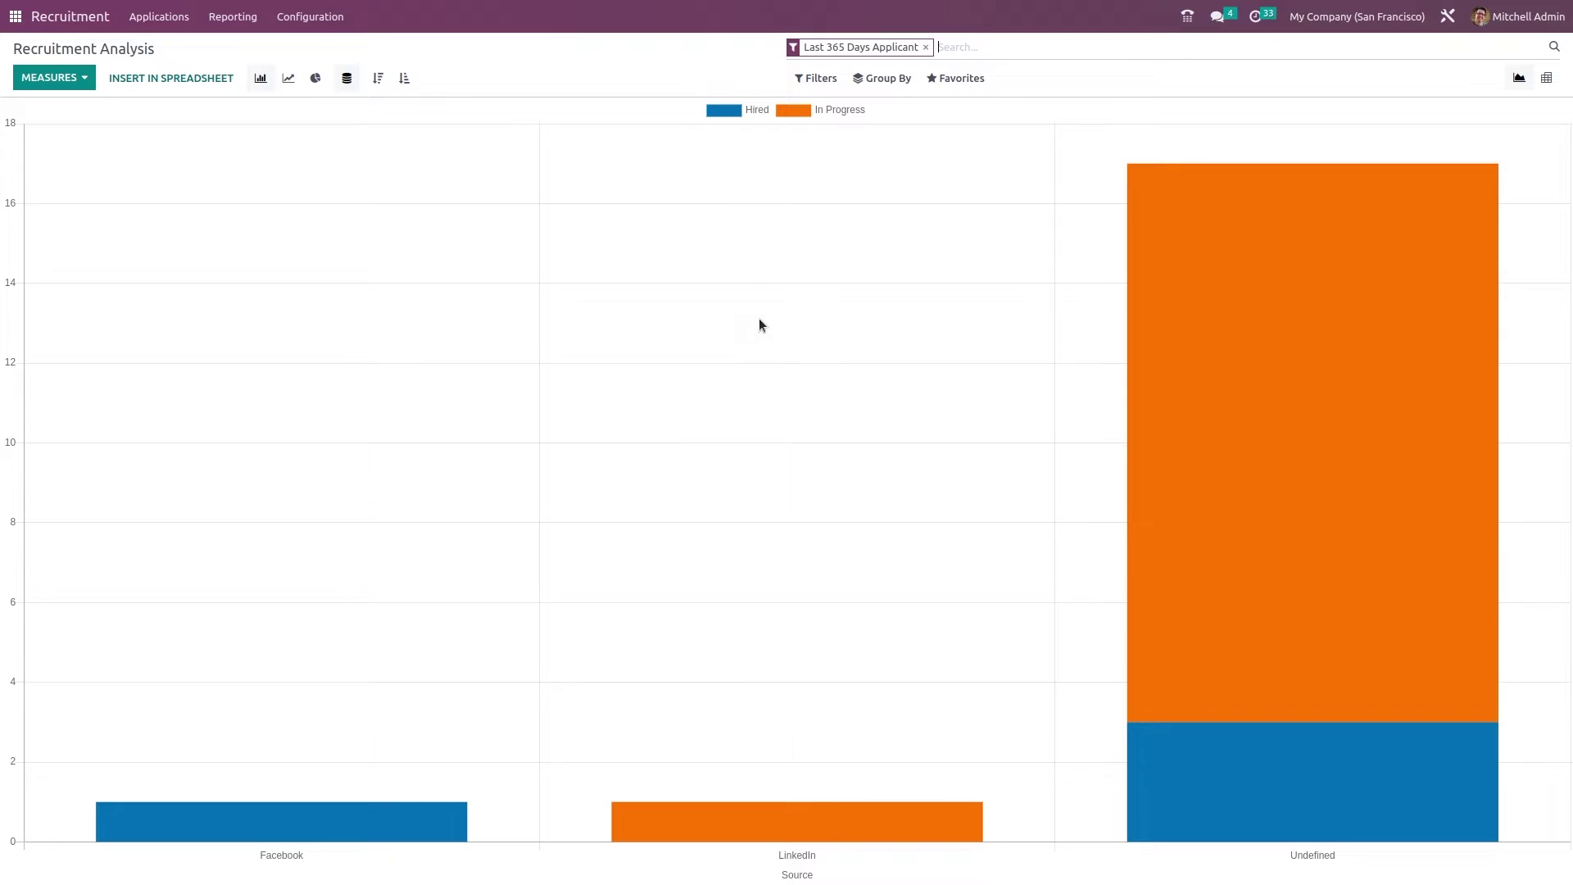
pyautogui.click(262, 82)
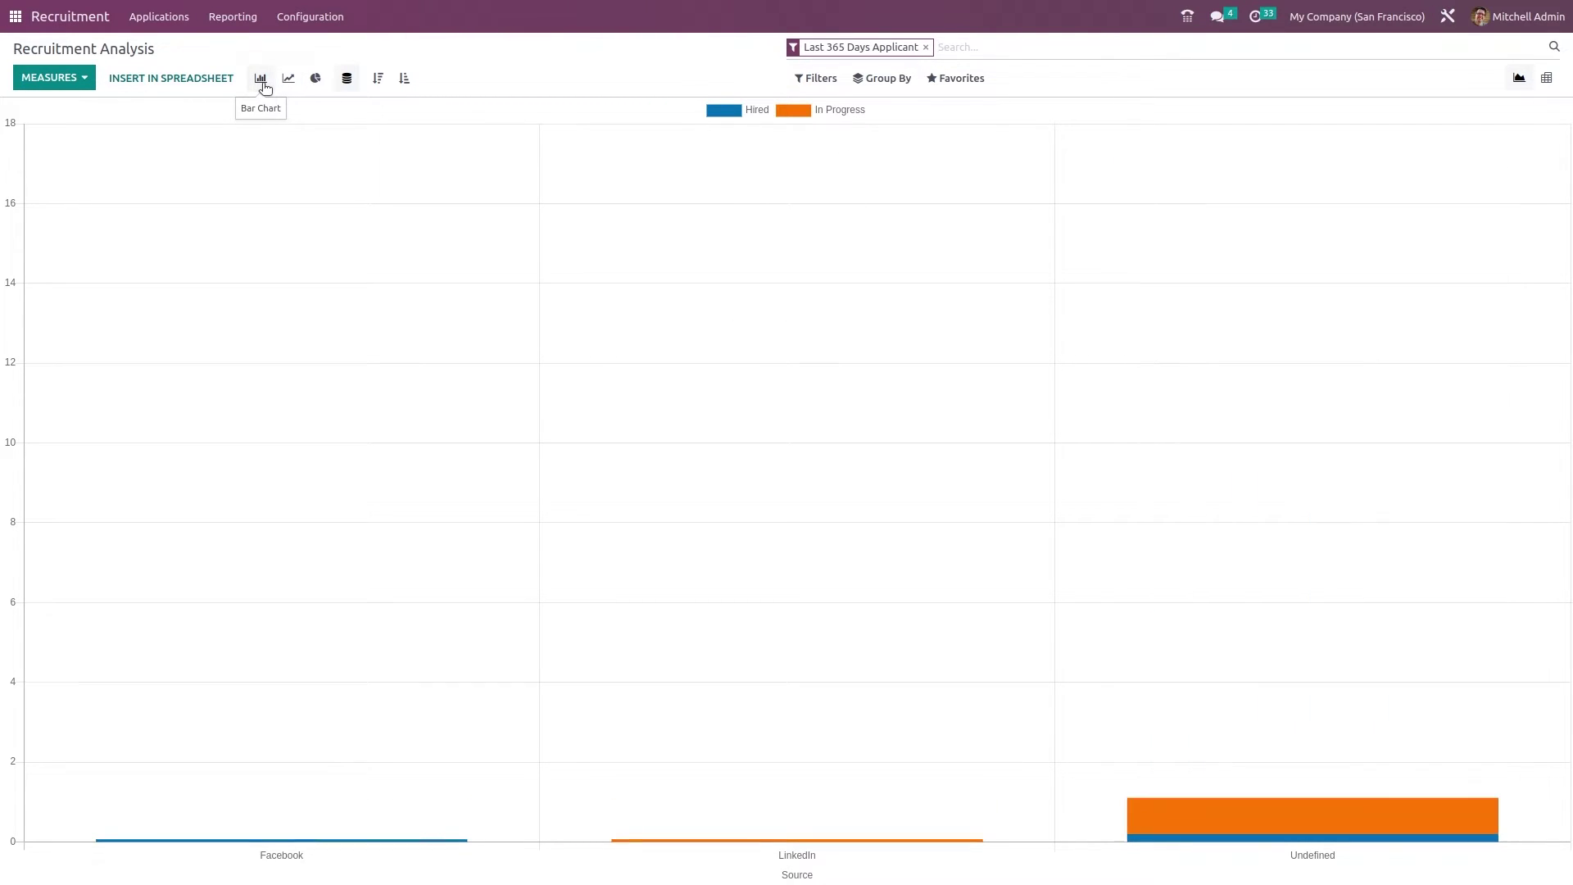
pyautogui.click(288, 82)
pyautogui.click(317, 80)
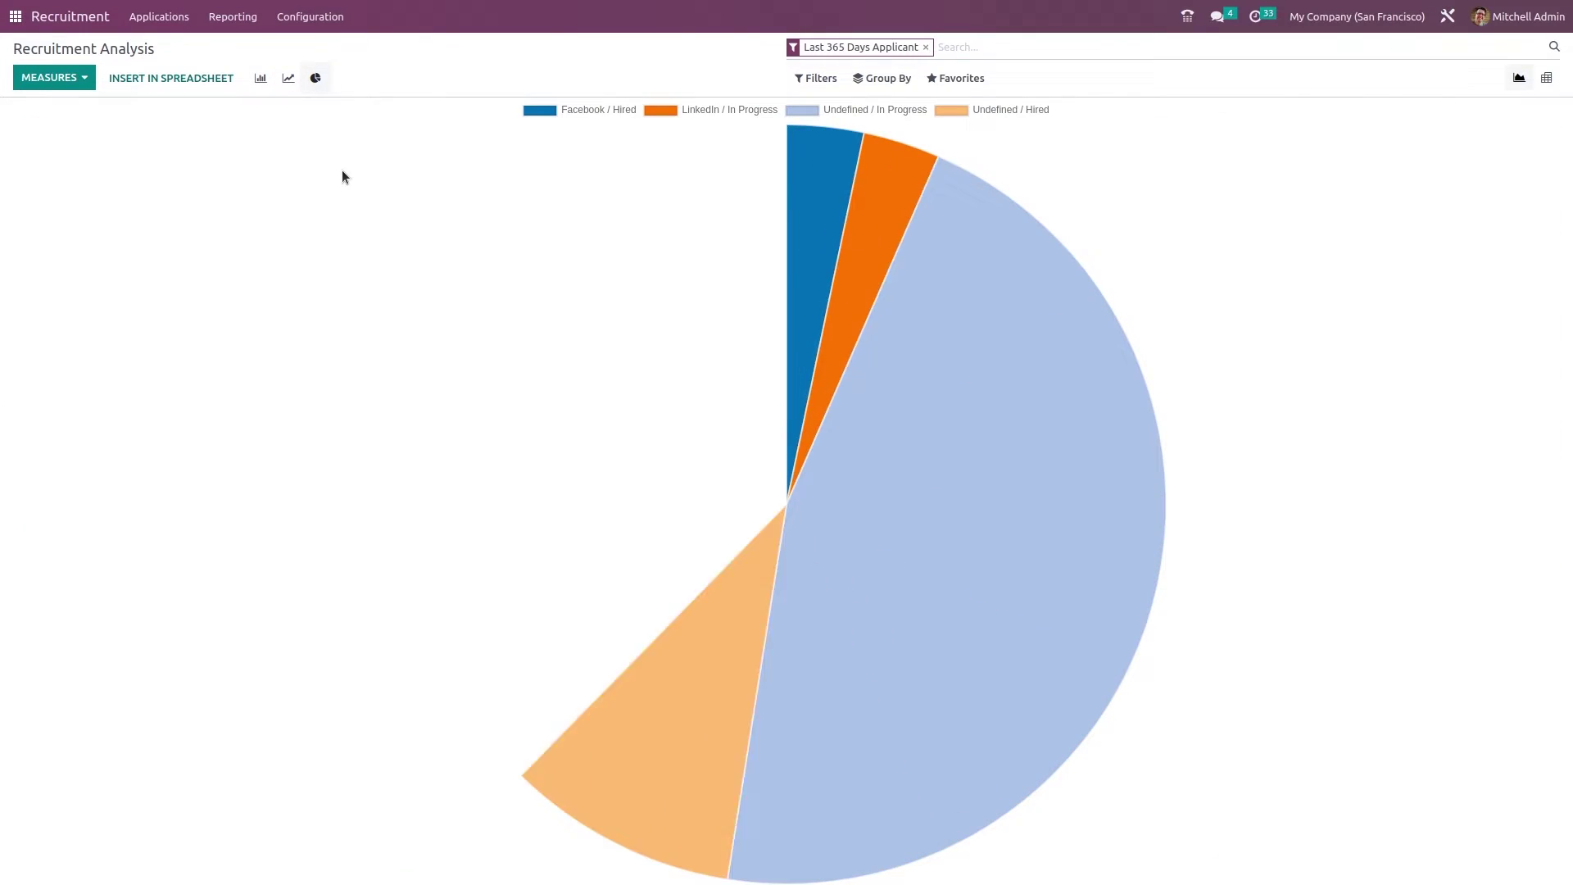
# - Review filter and grouping options, then change the chart measure to # Hired Ratio
pyautogui.click(818, 81)
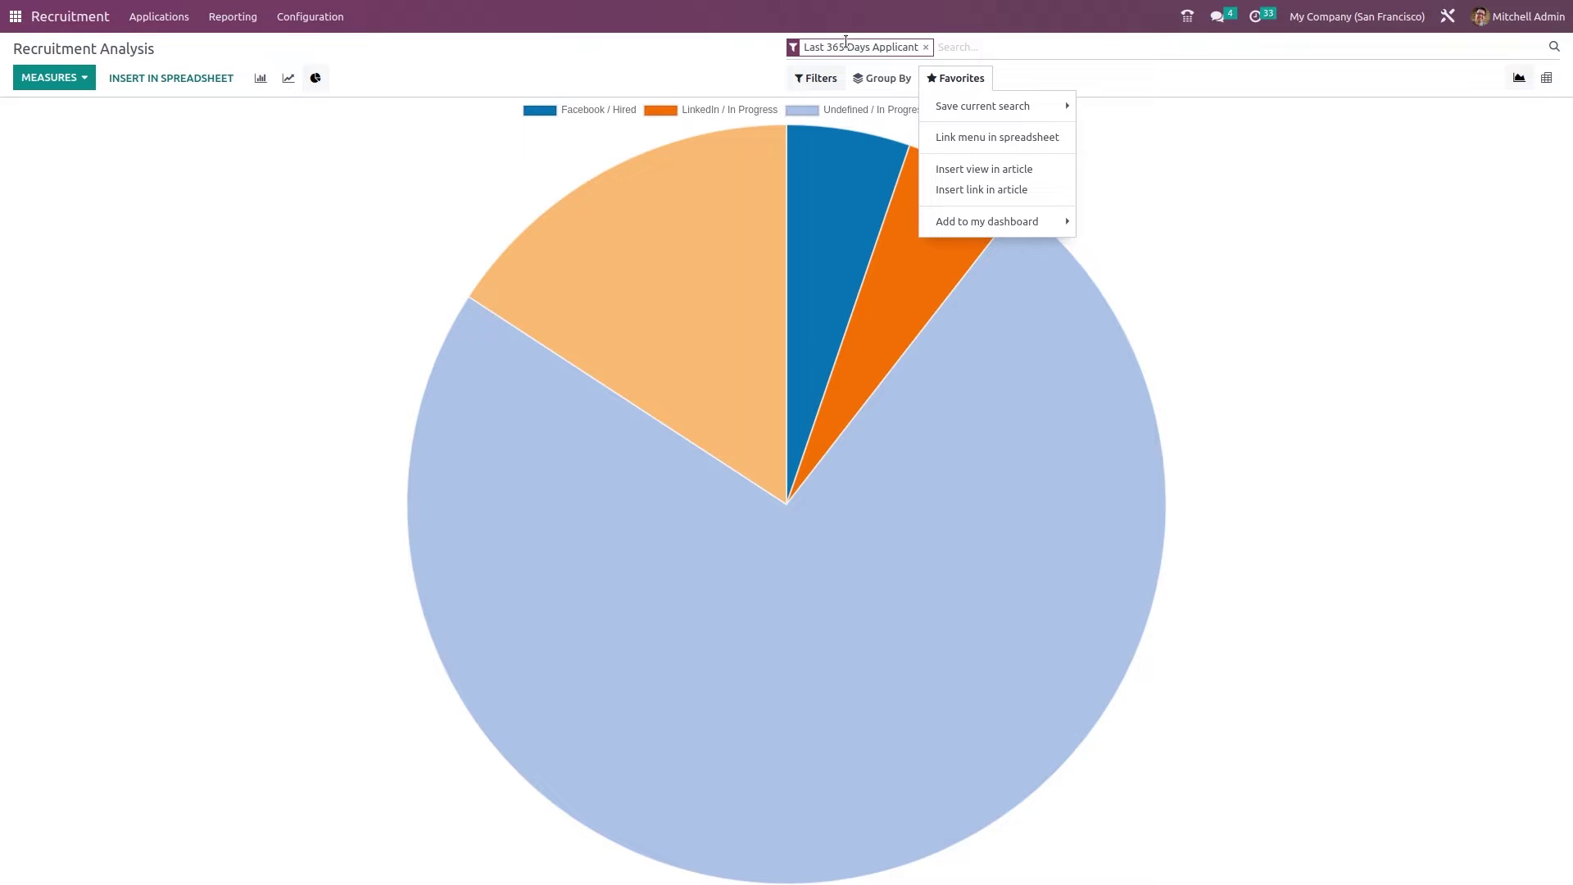
pyautogui.click(857, 79)
pyautogui.moveTo(961, 85)
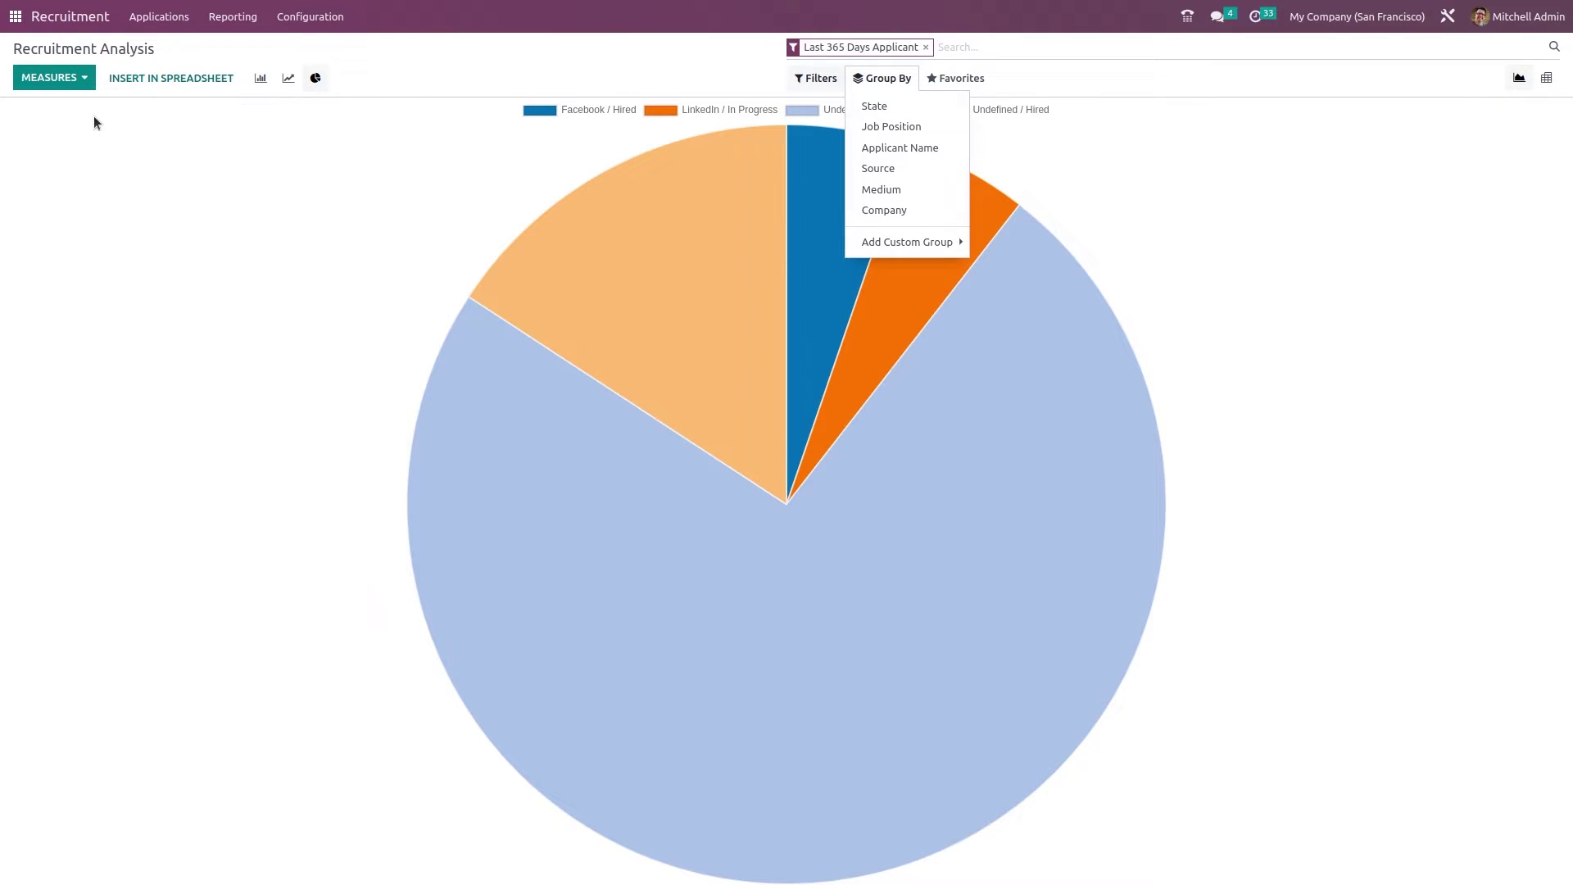
pyautogui.click(78, 77)
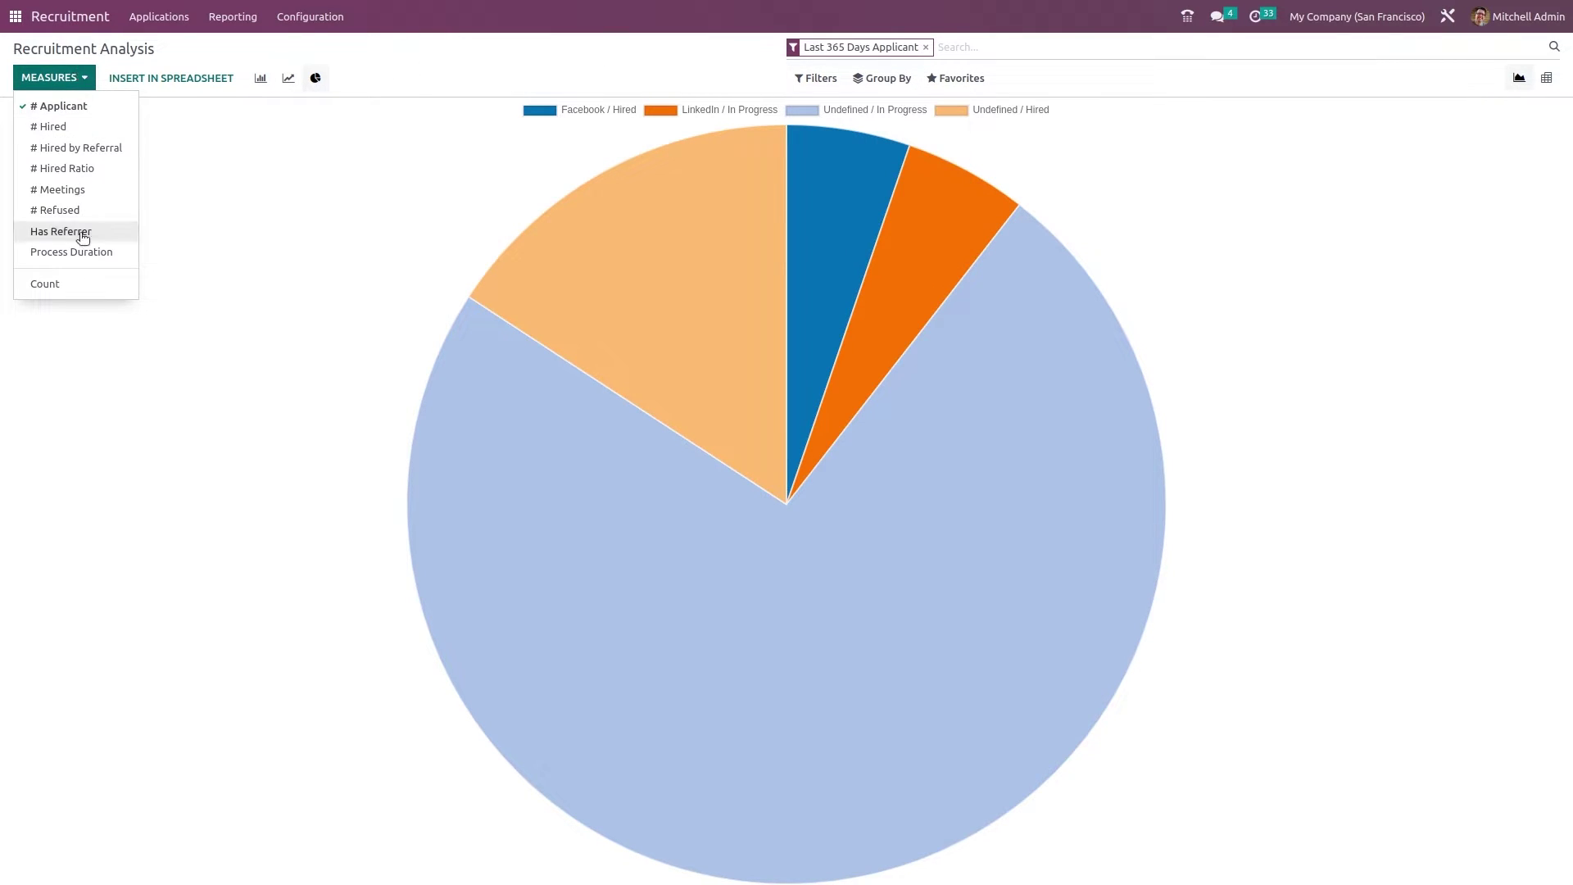
pyautogui.click(67, 172)
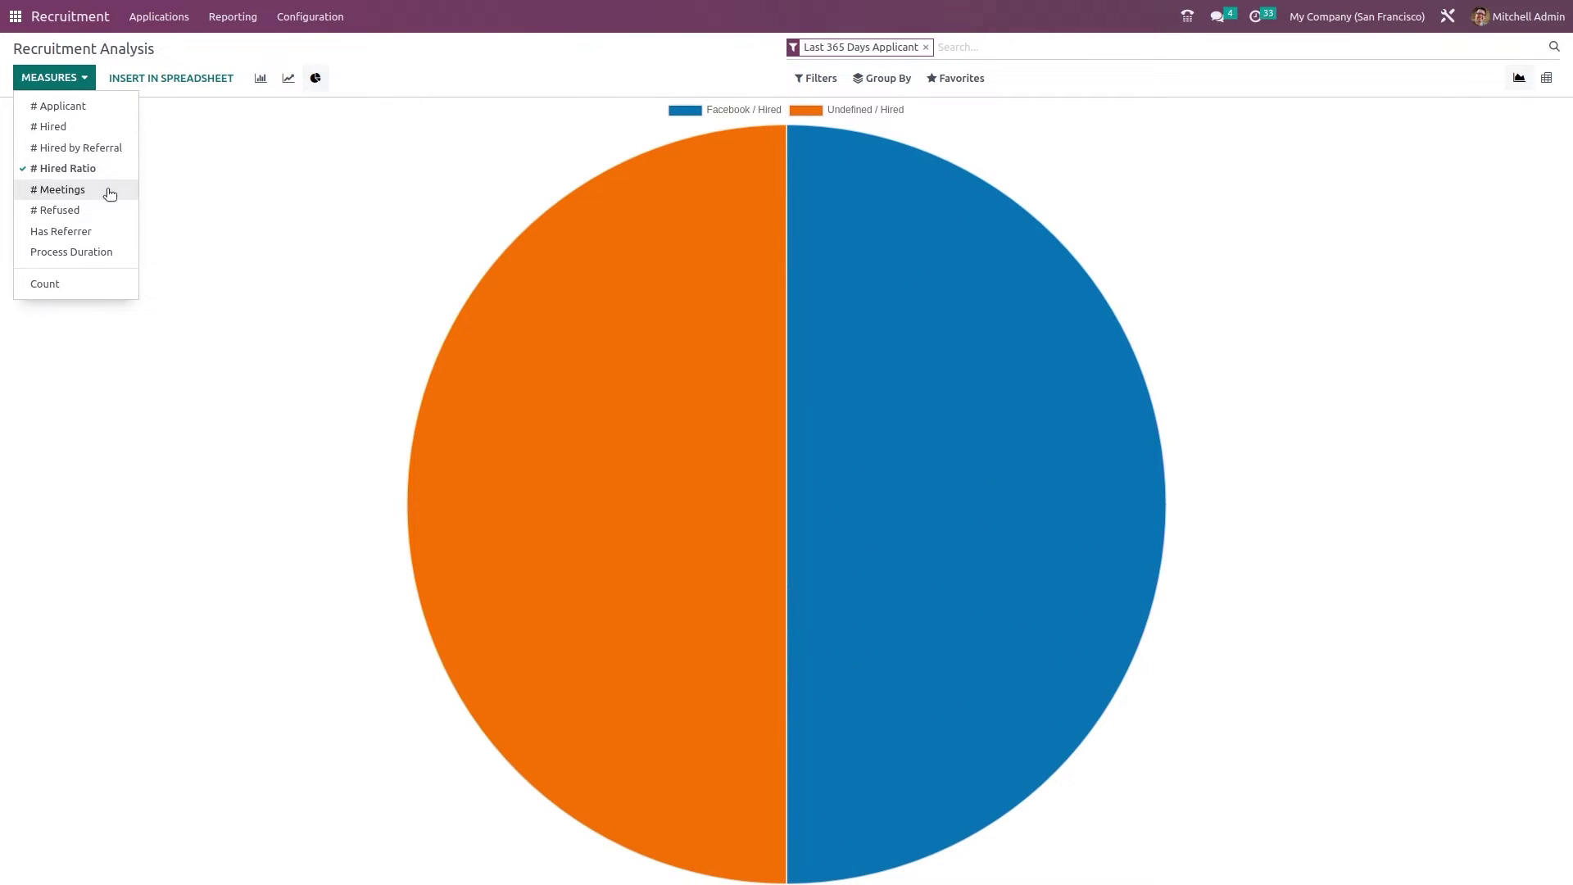
pyautogui.click(241, 216)
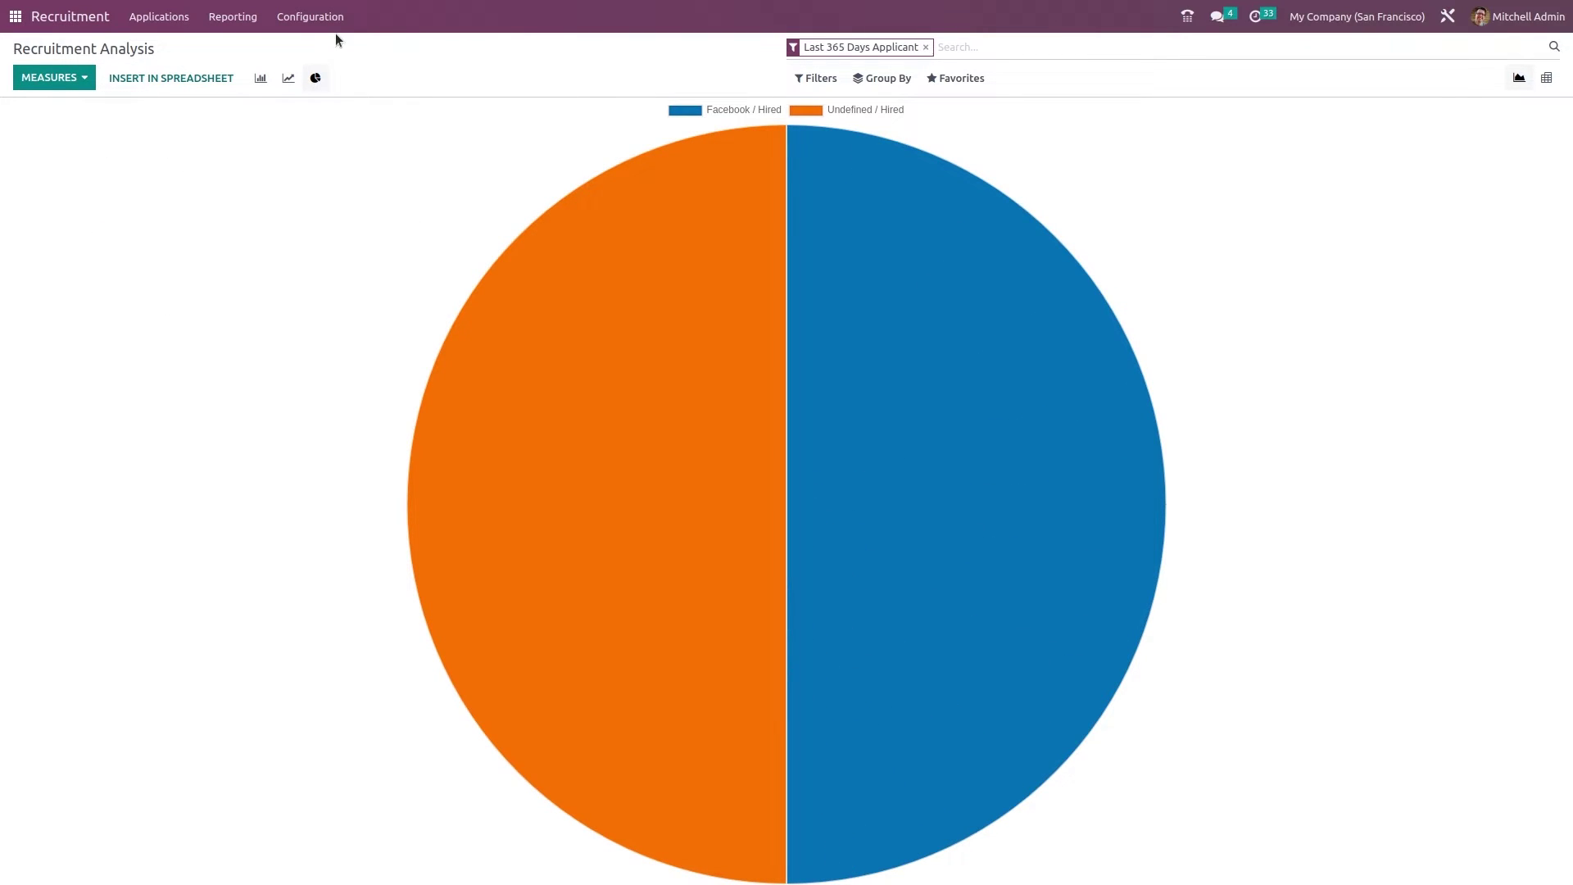
# - Open Source Analysis, compare pivot and bar views, and display it as a pie chart
pyautogui.click(233, 17)
pyautogui.click(245, 69)
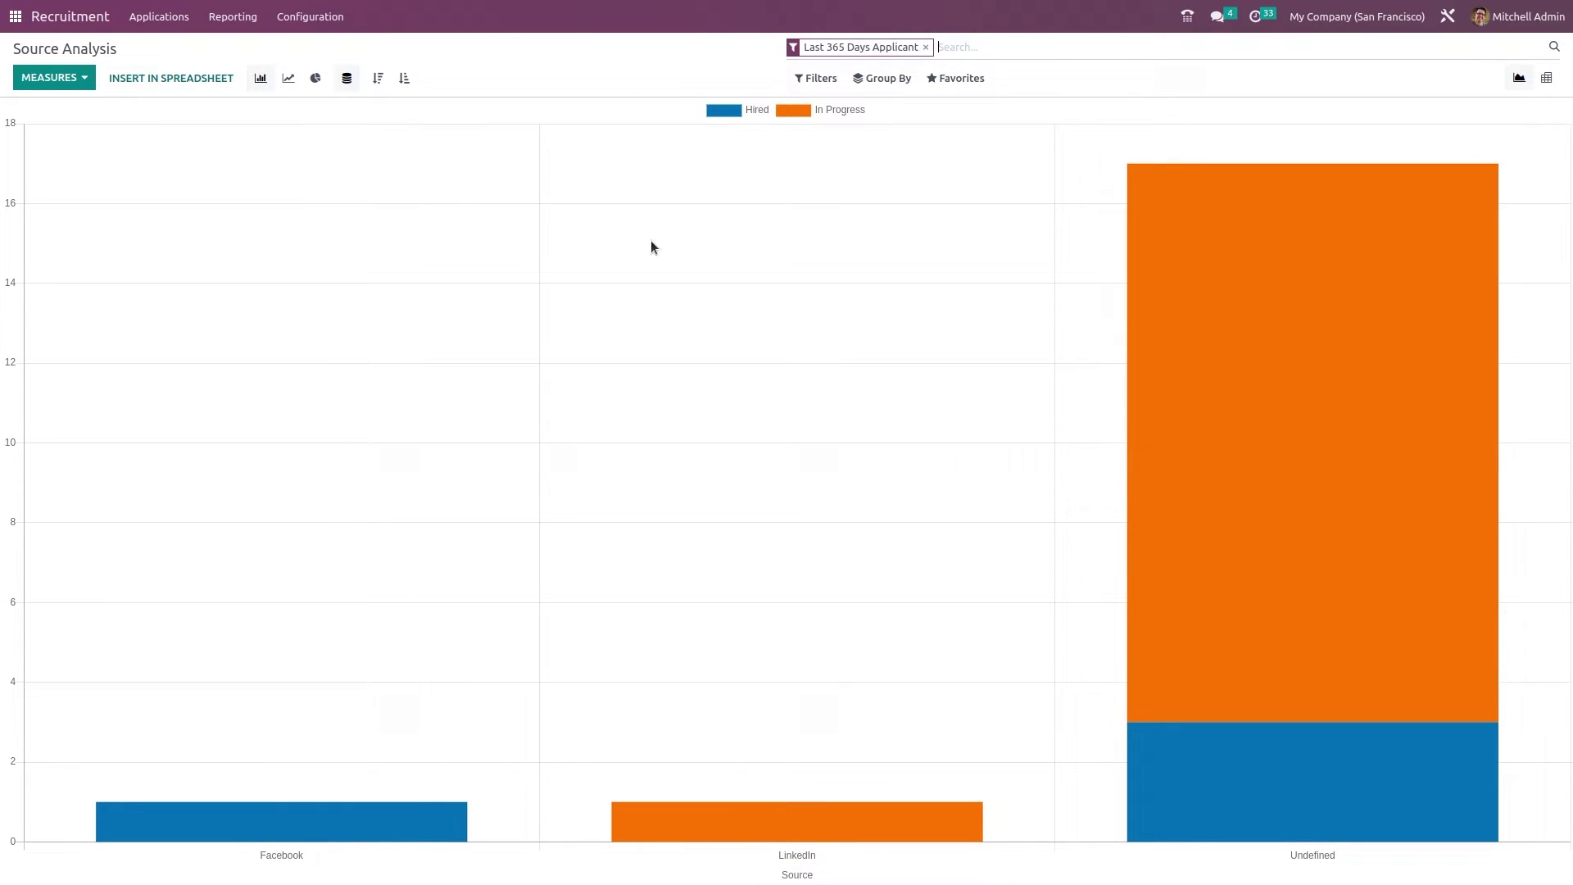
pyautogui.click(1539, 103)
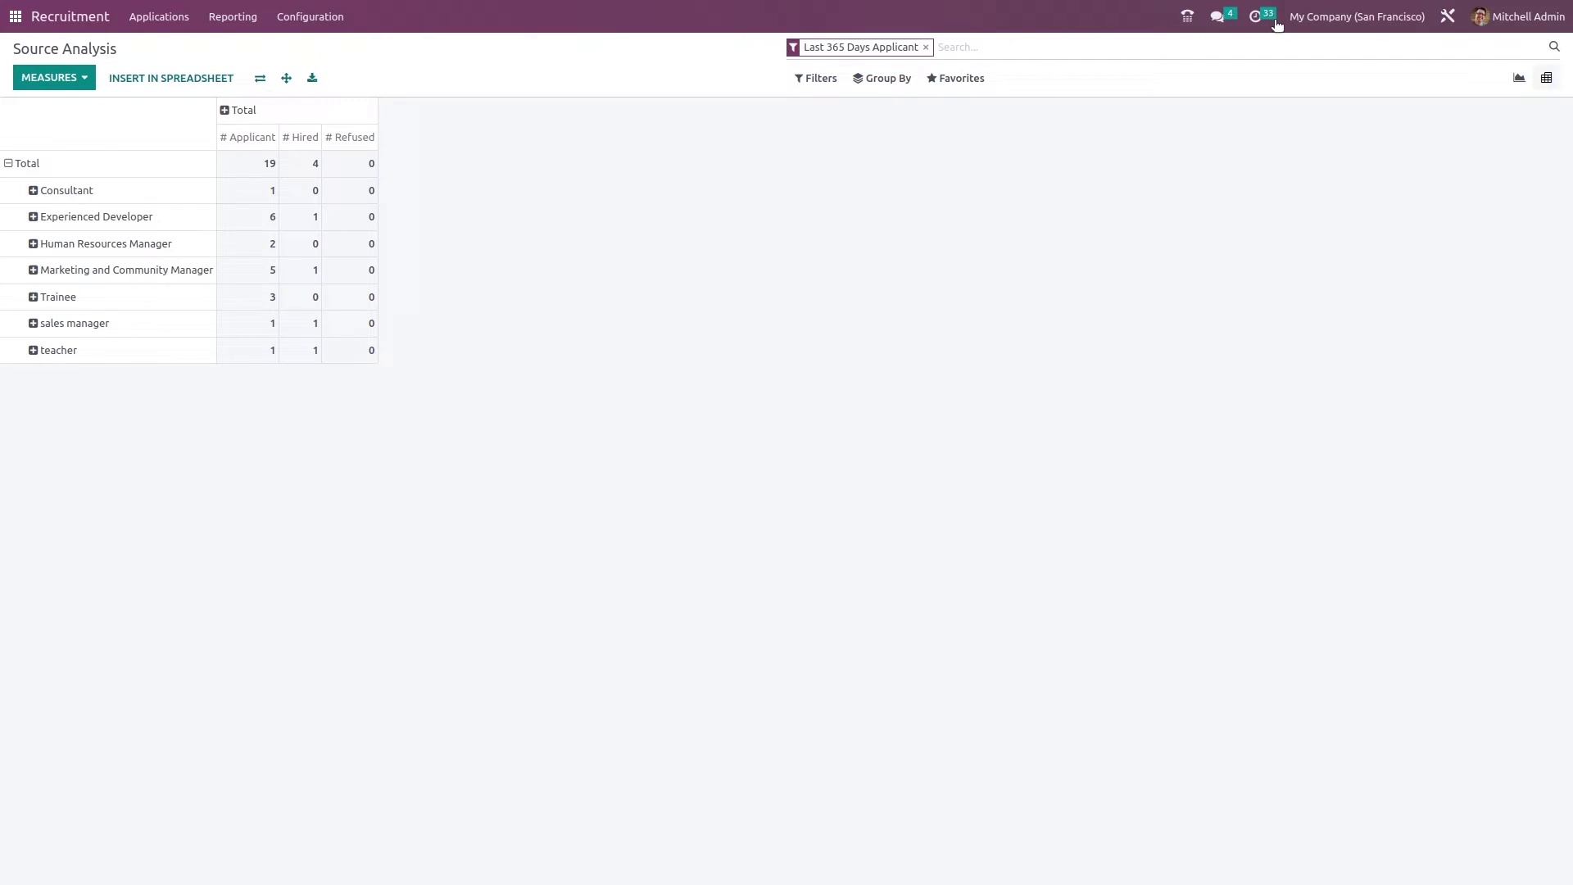
pyautogui.click(1517, 76)
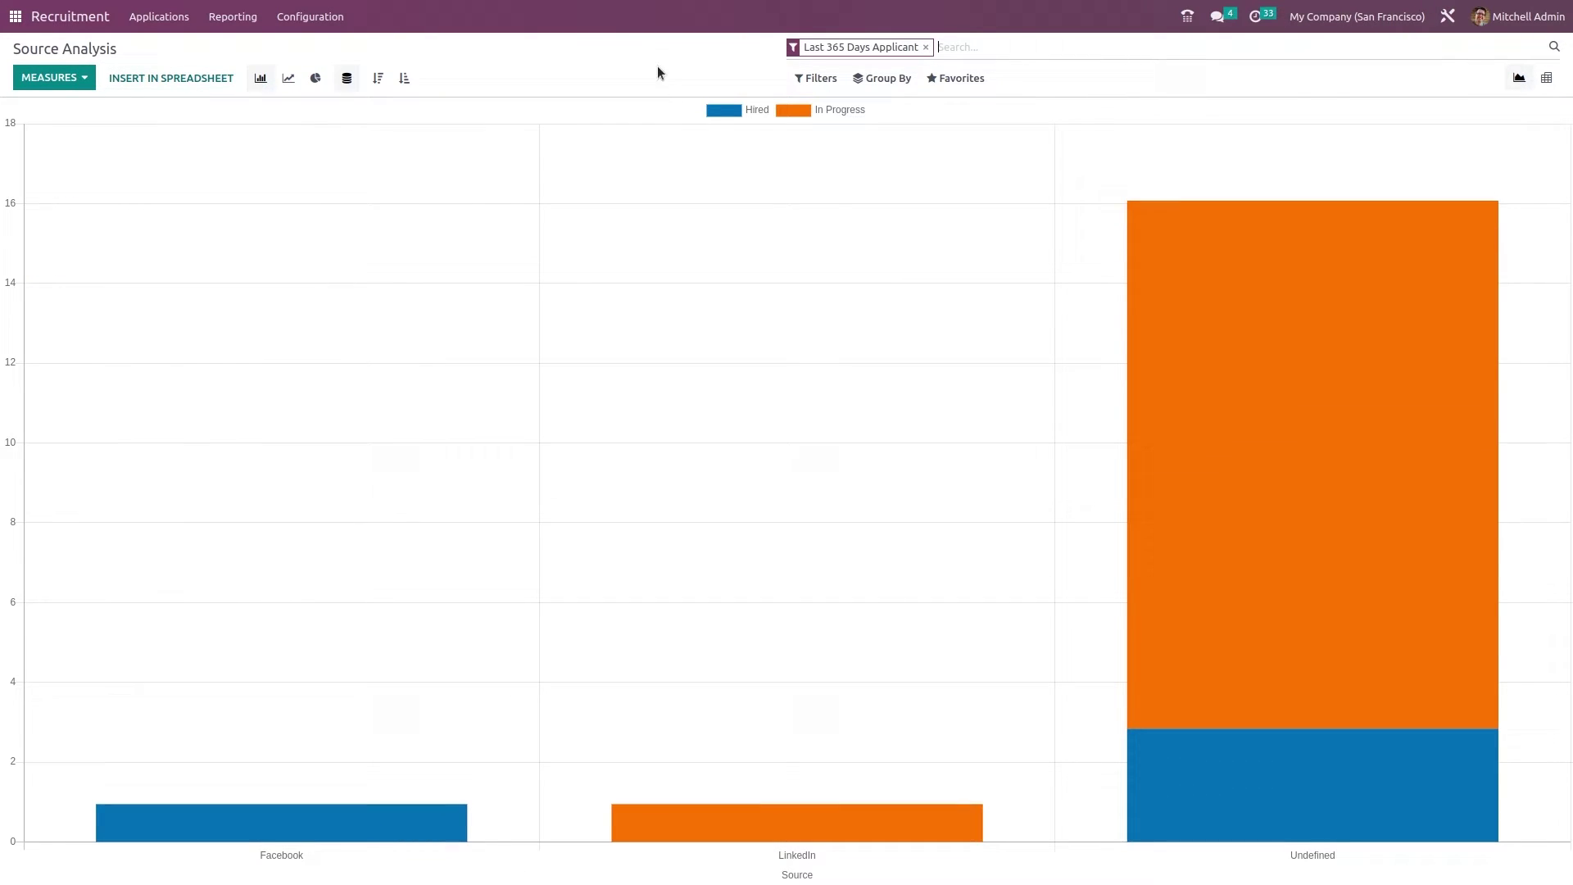
pyautogui.click(289, 78)
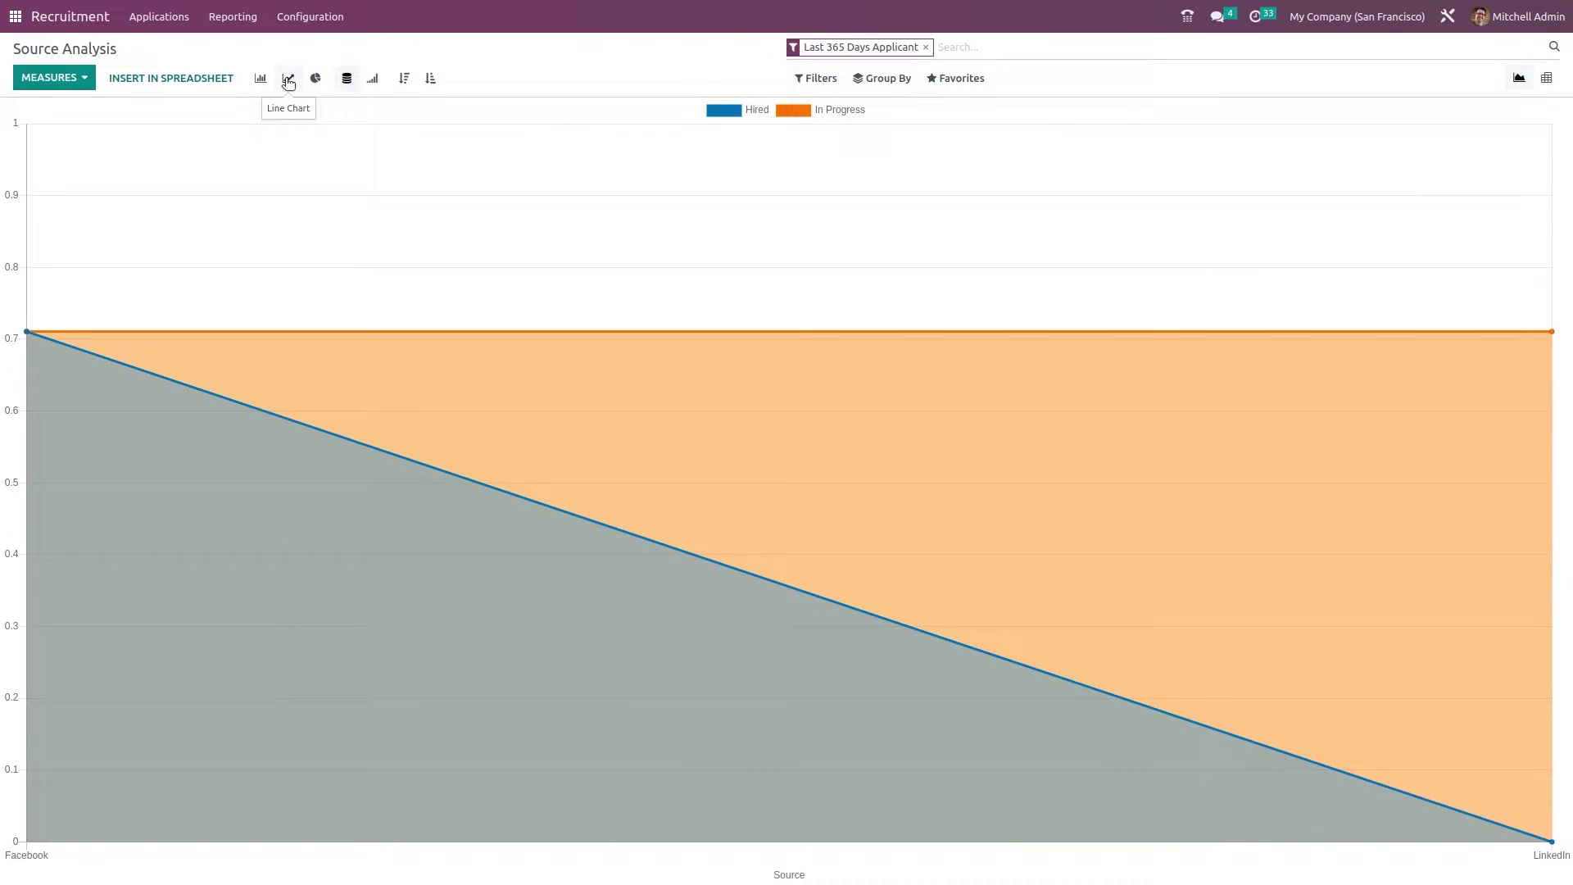
pyautogui.click(316, 78)
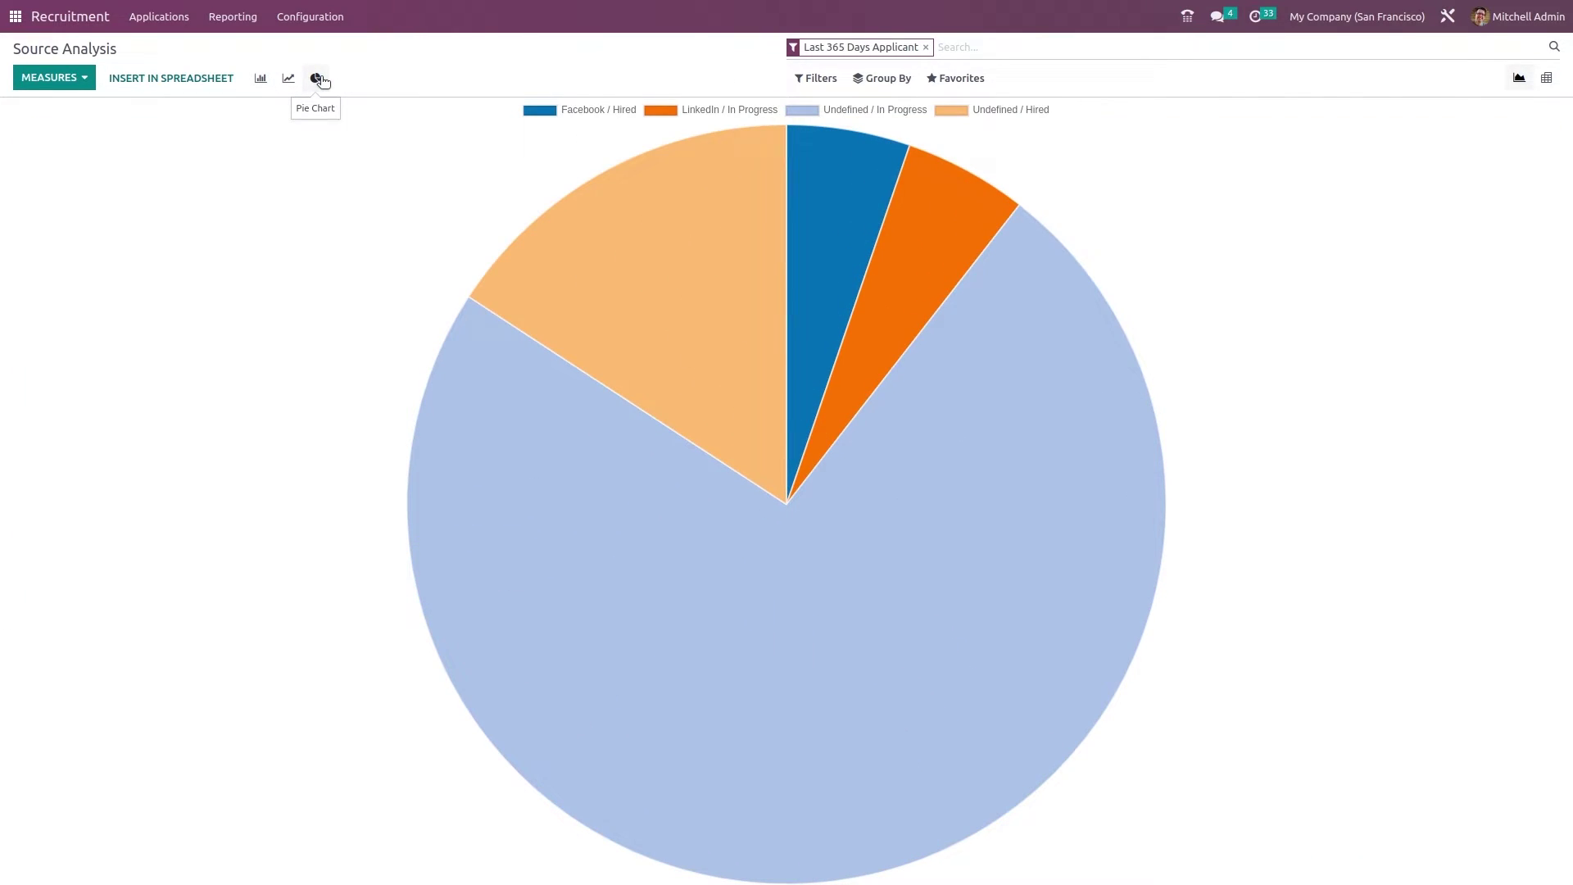
pyautogui.click(234, 17)
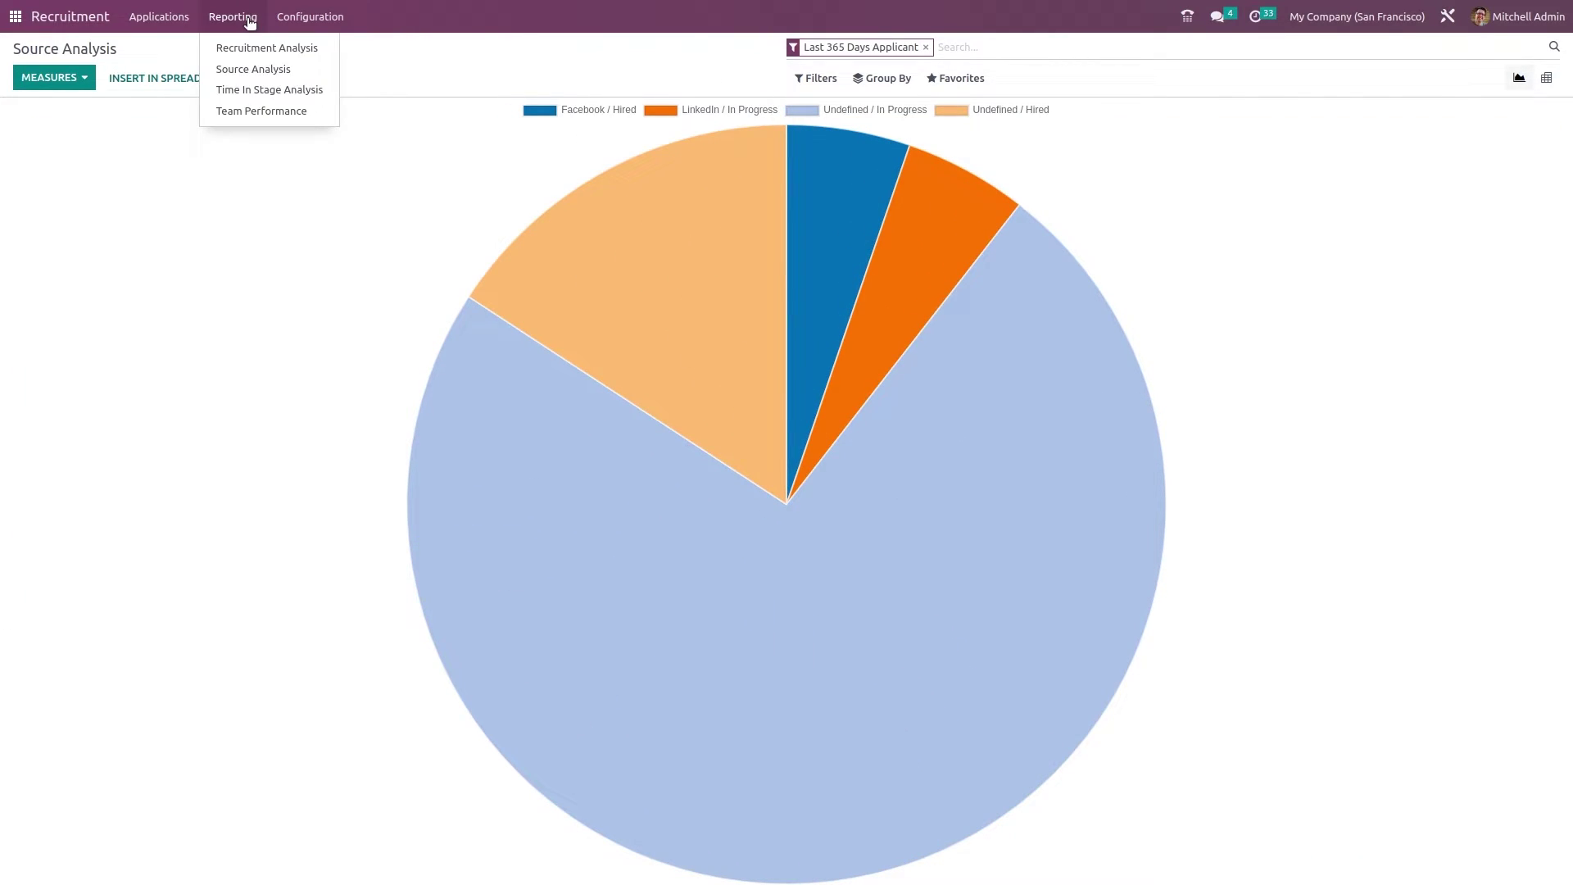
# - Review Time In Stage Analysis as a pivot table, then open the Team Performance report
pyautogui.click(258, 91)
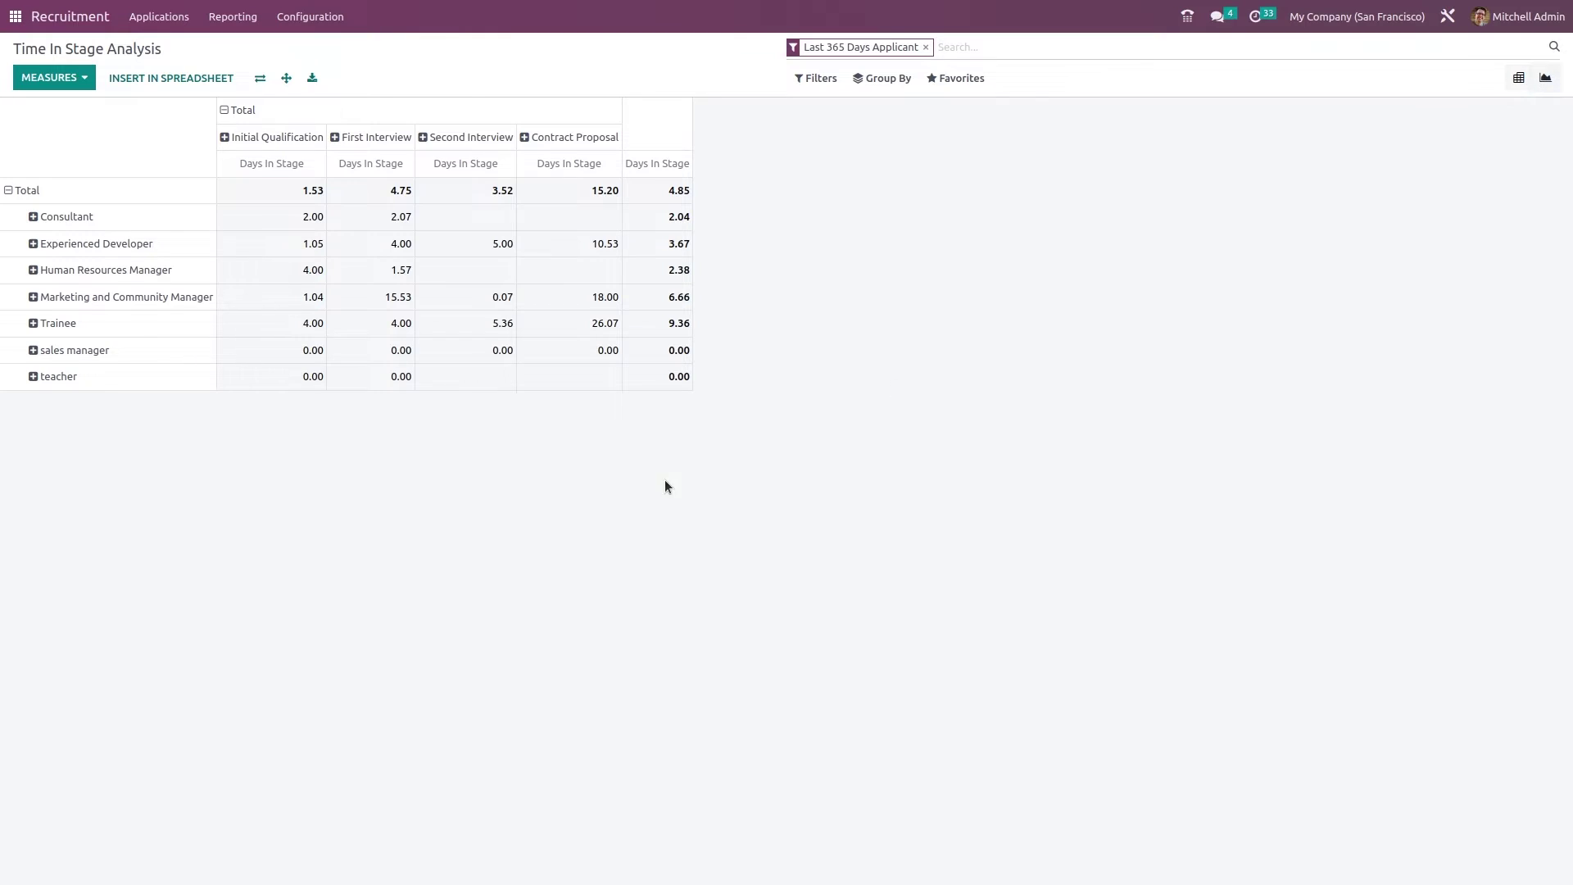
pyautogui.click(1516, 81)
pyautogui.click(823, 78)
pyautogui.moveTo(967, 79)
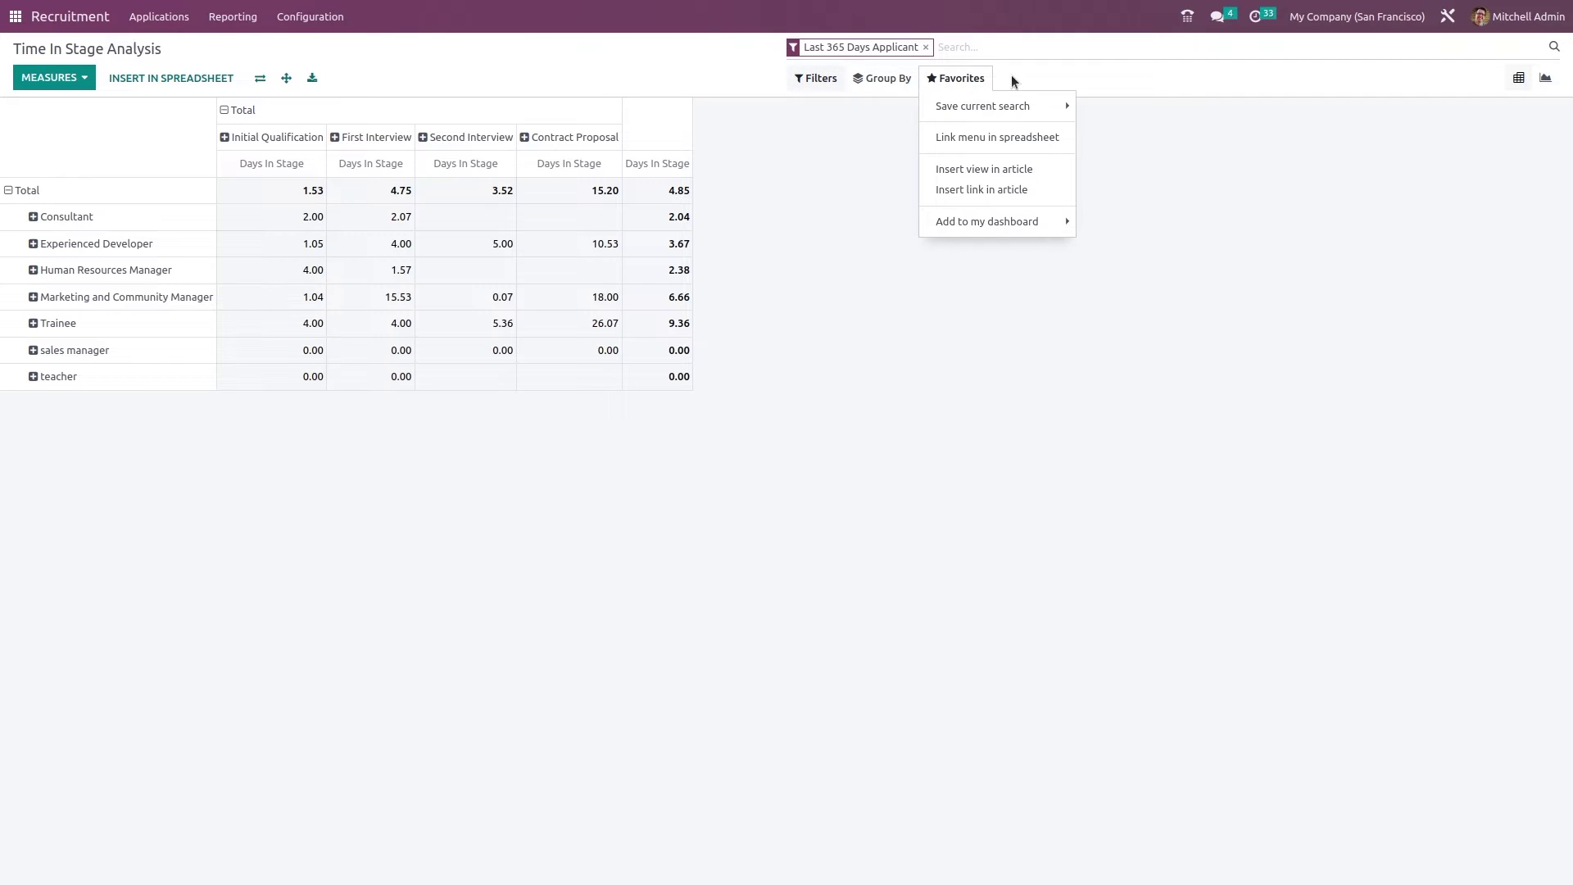
pyautogui.click(900, 394)
pyautogui.click(233, 16)
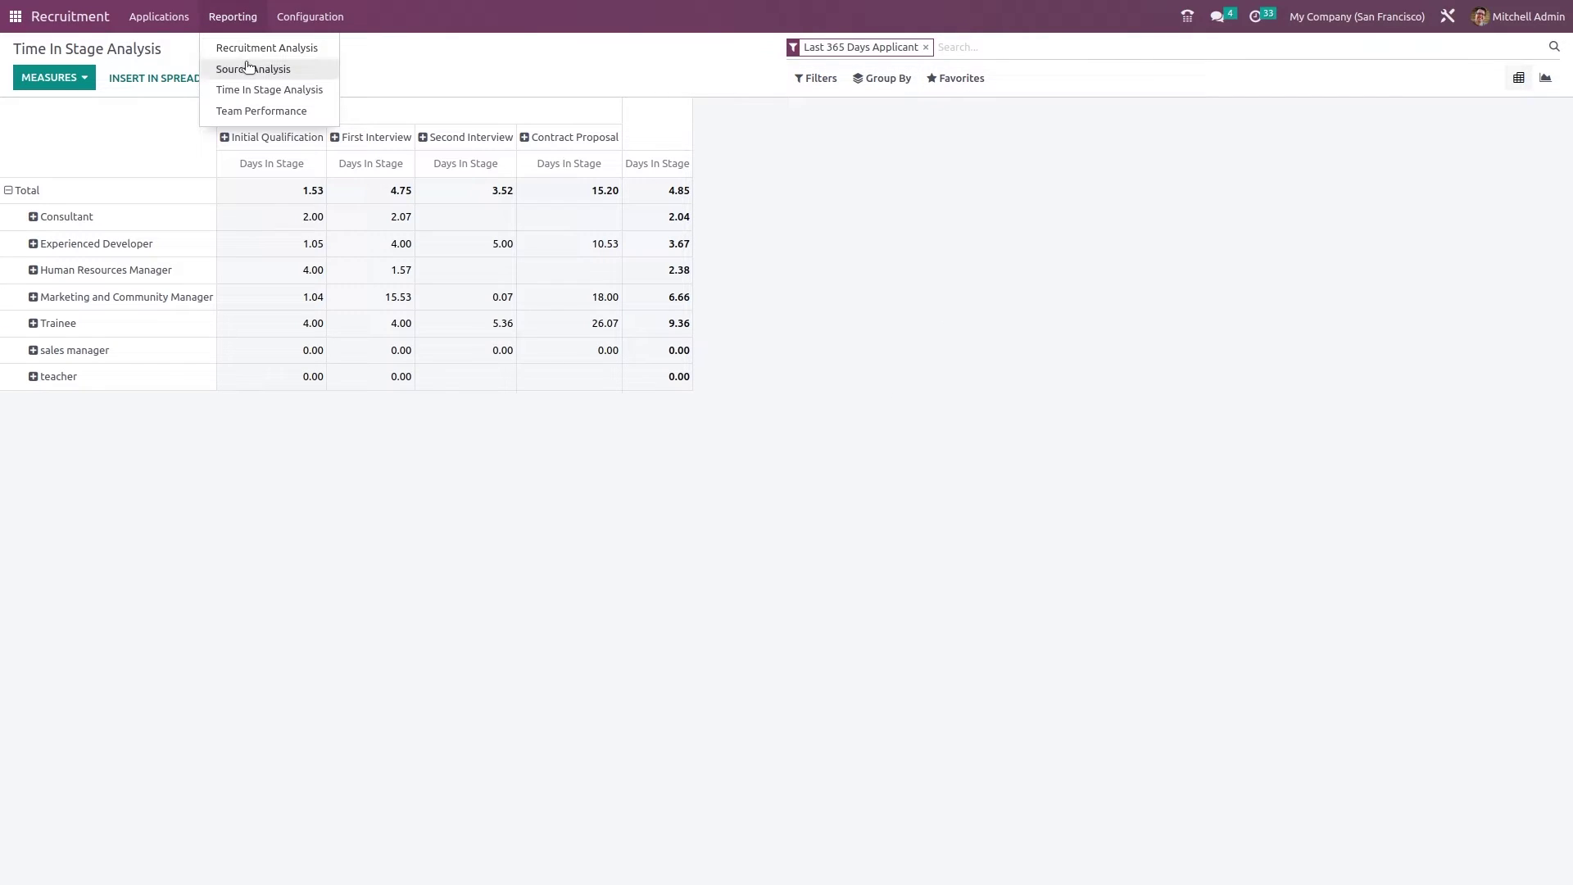
pyautogui.click(281, 112)
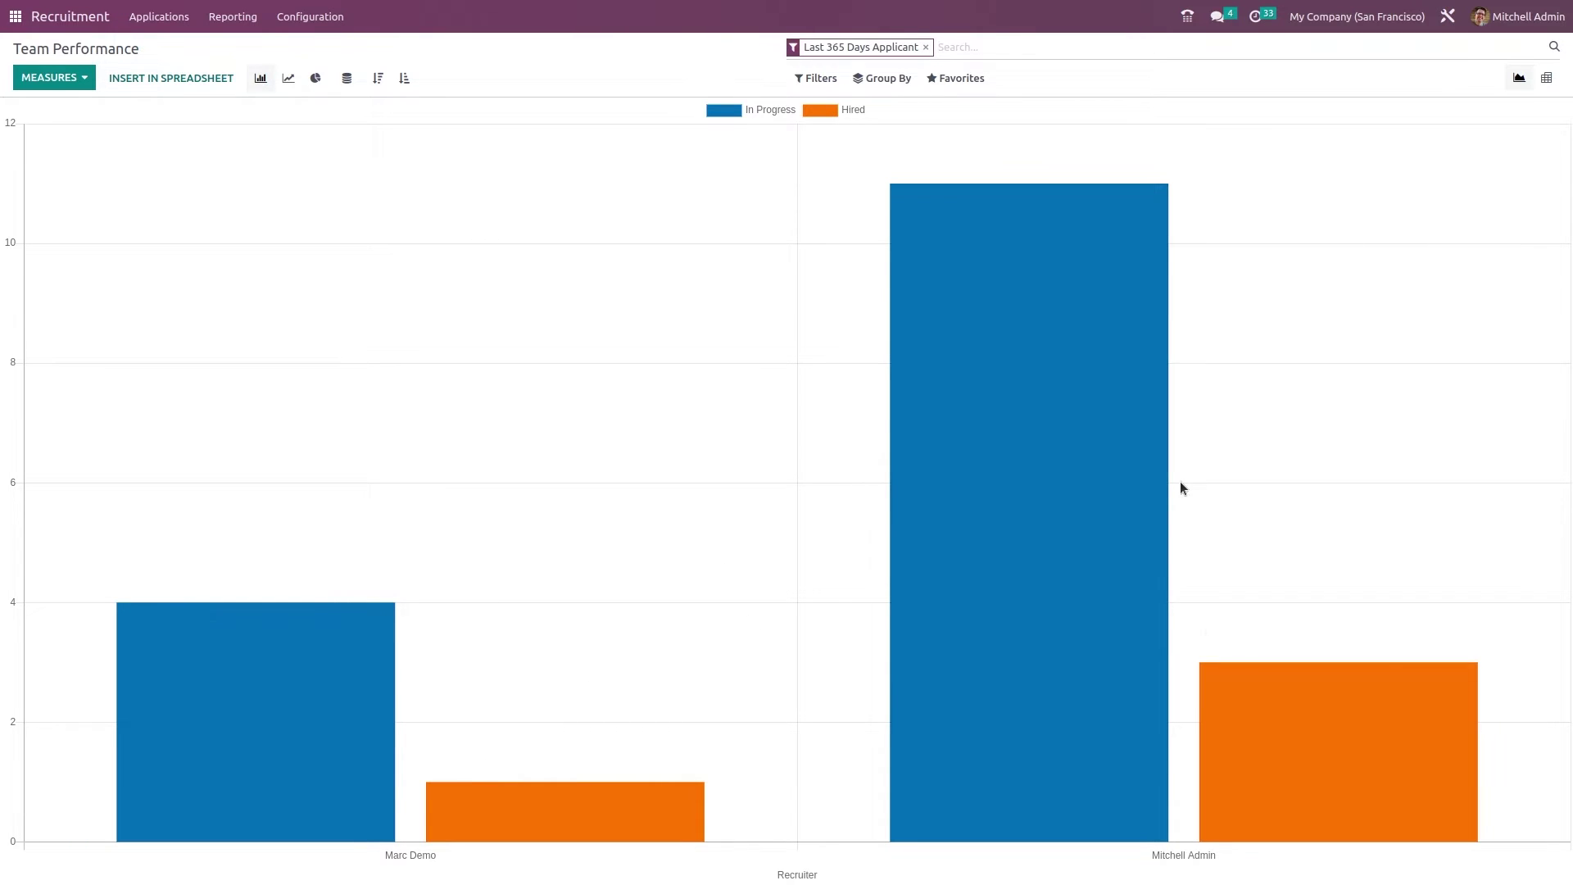
# - Read recruiter counts on the Team Performance bars, then switch to line and pie charts
pyautogui.moveTo(1121, 762)
pyautogui.moveTo(299, 784)
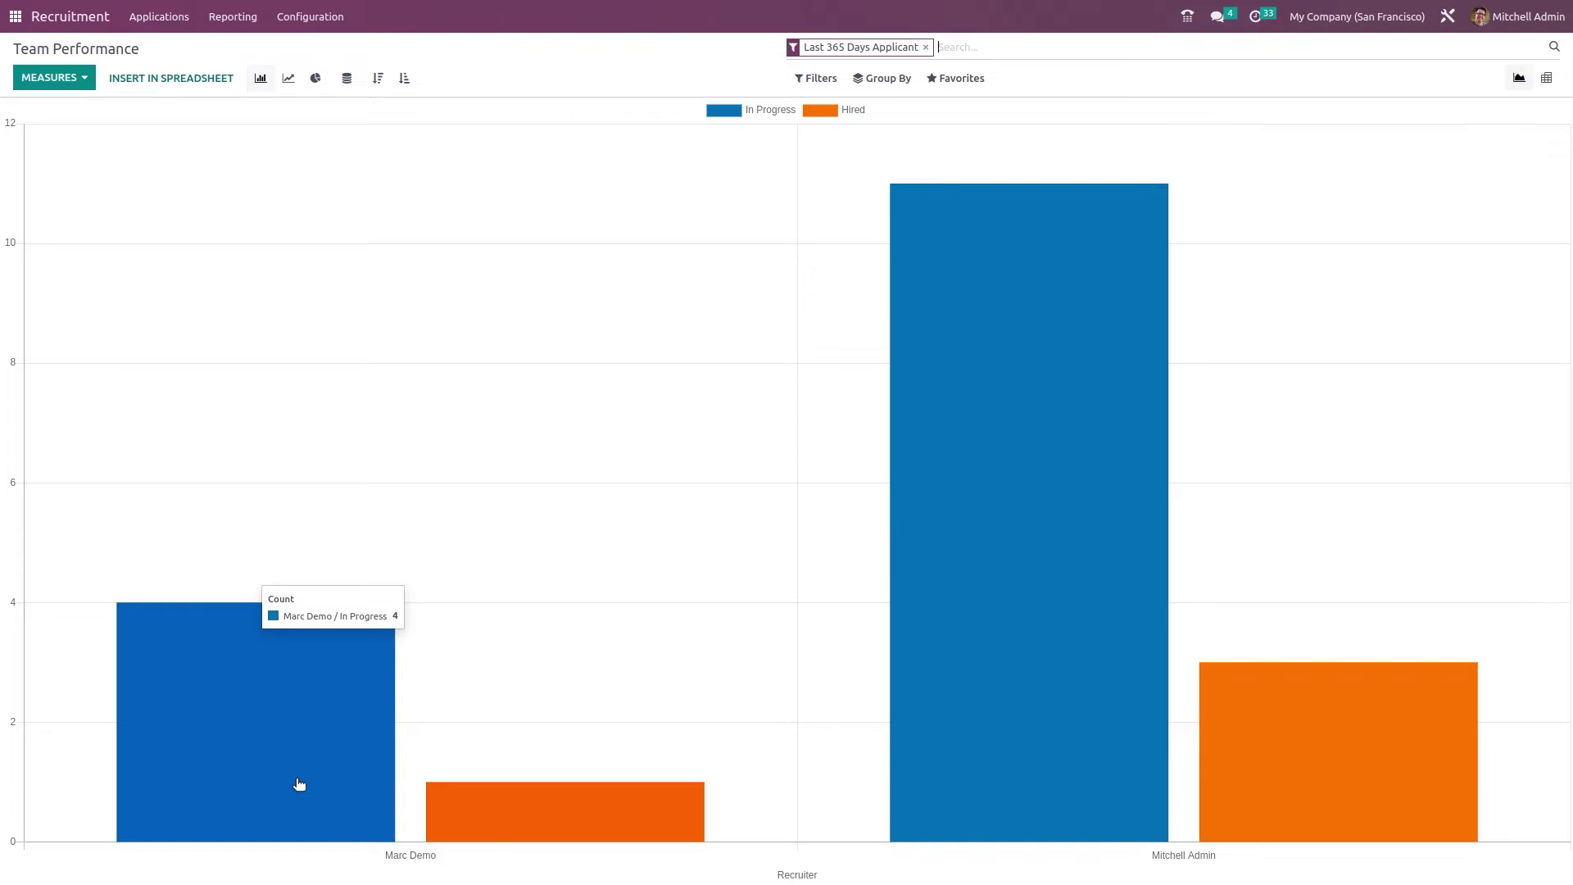
pyautogui.moveTo(508, 840)
pyautogui.moveTo(1078, 705)
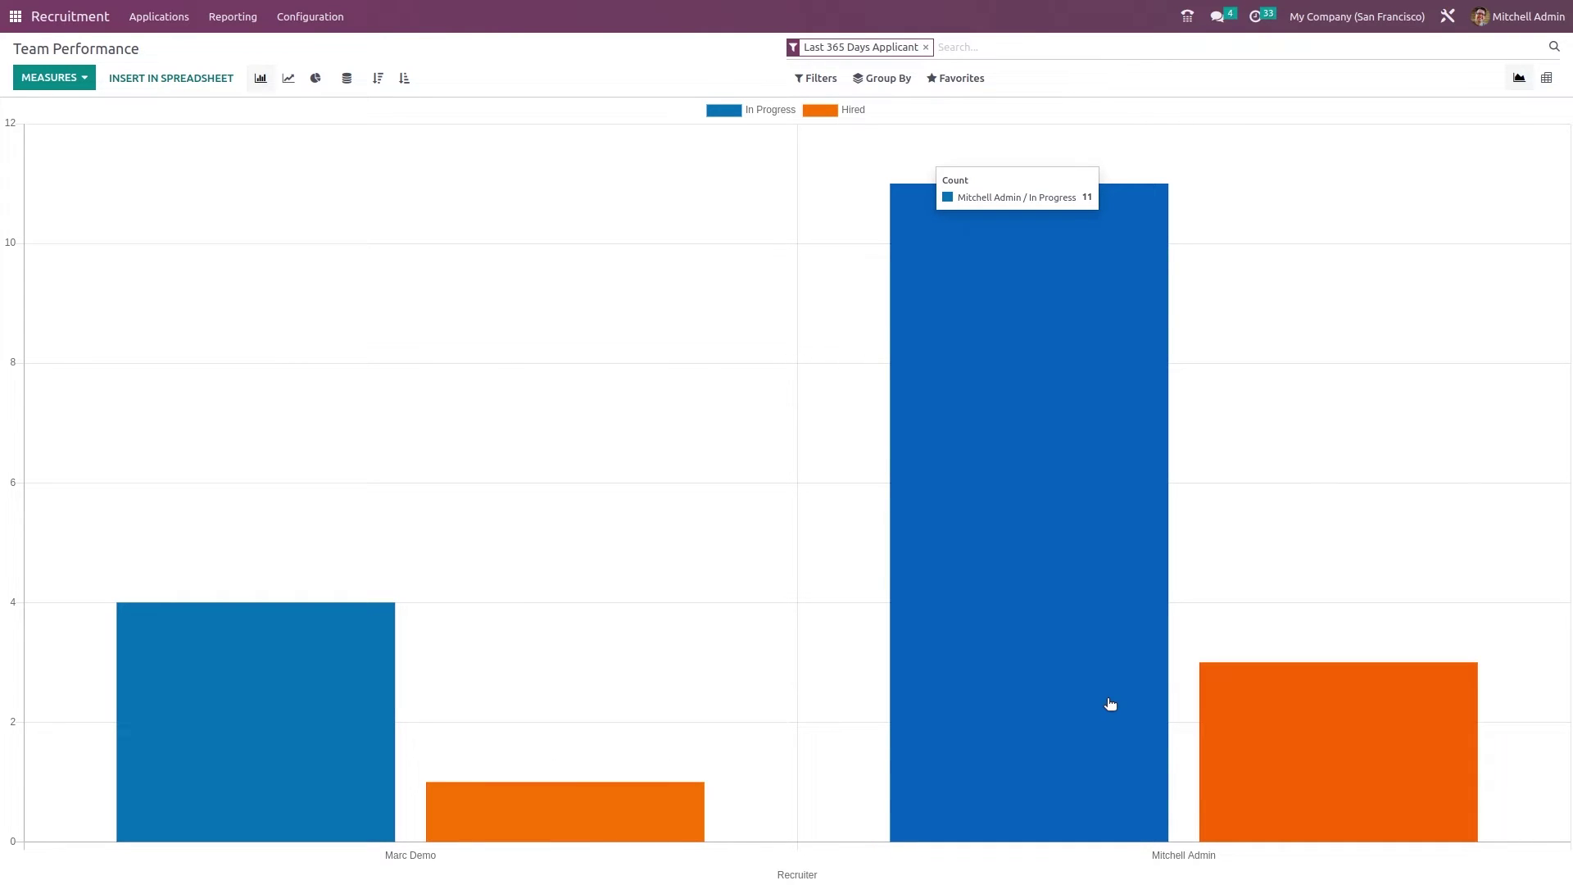
pyautogui.moveTo(1460, 821)
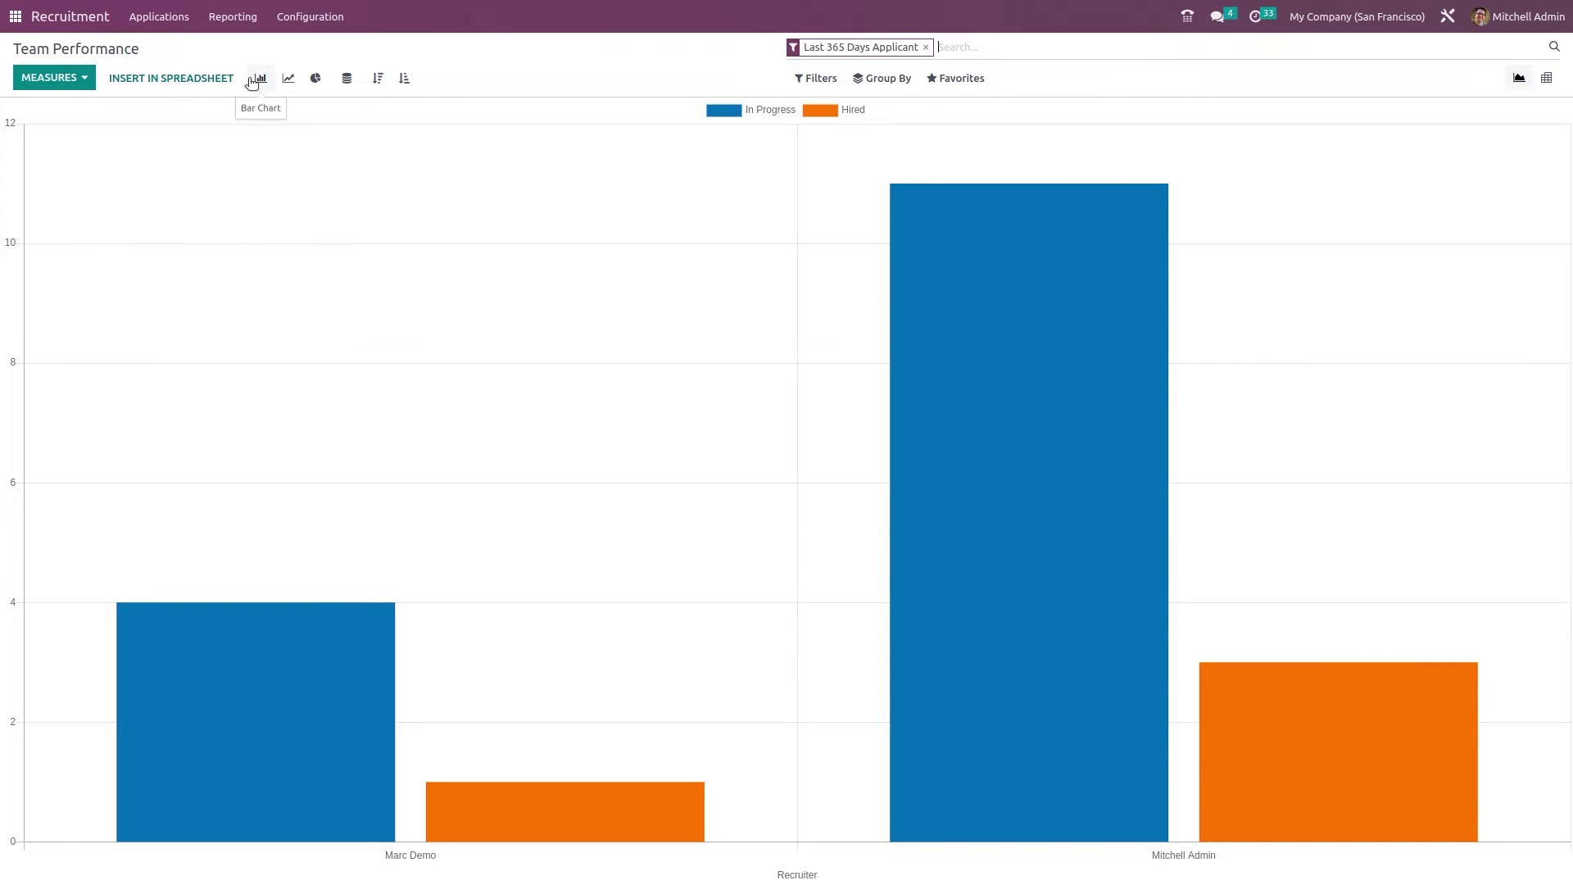
pyautogui.click(290, 79)
pyautogui.click(320, 81)
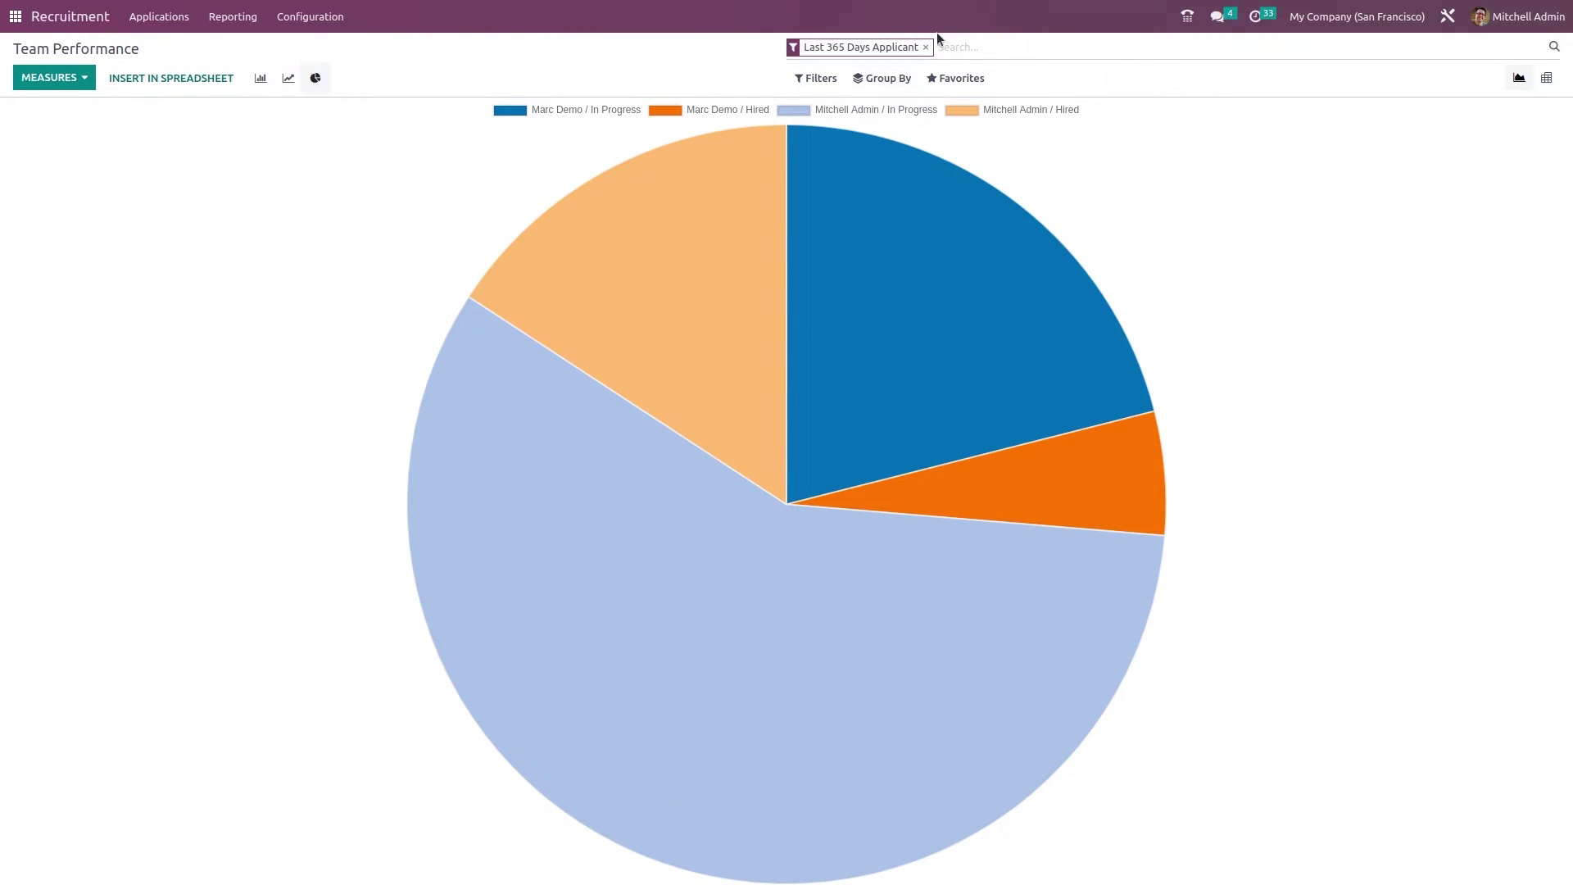
pyautogui.click(230, 18)
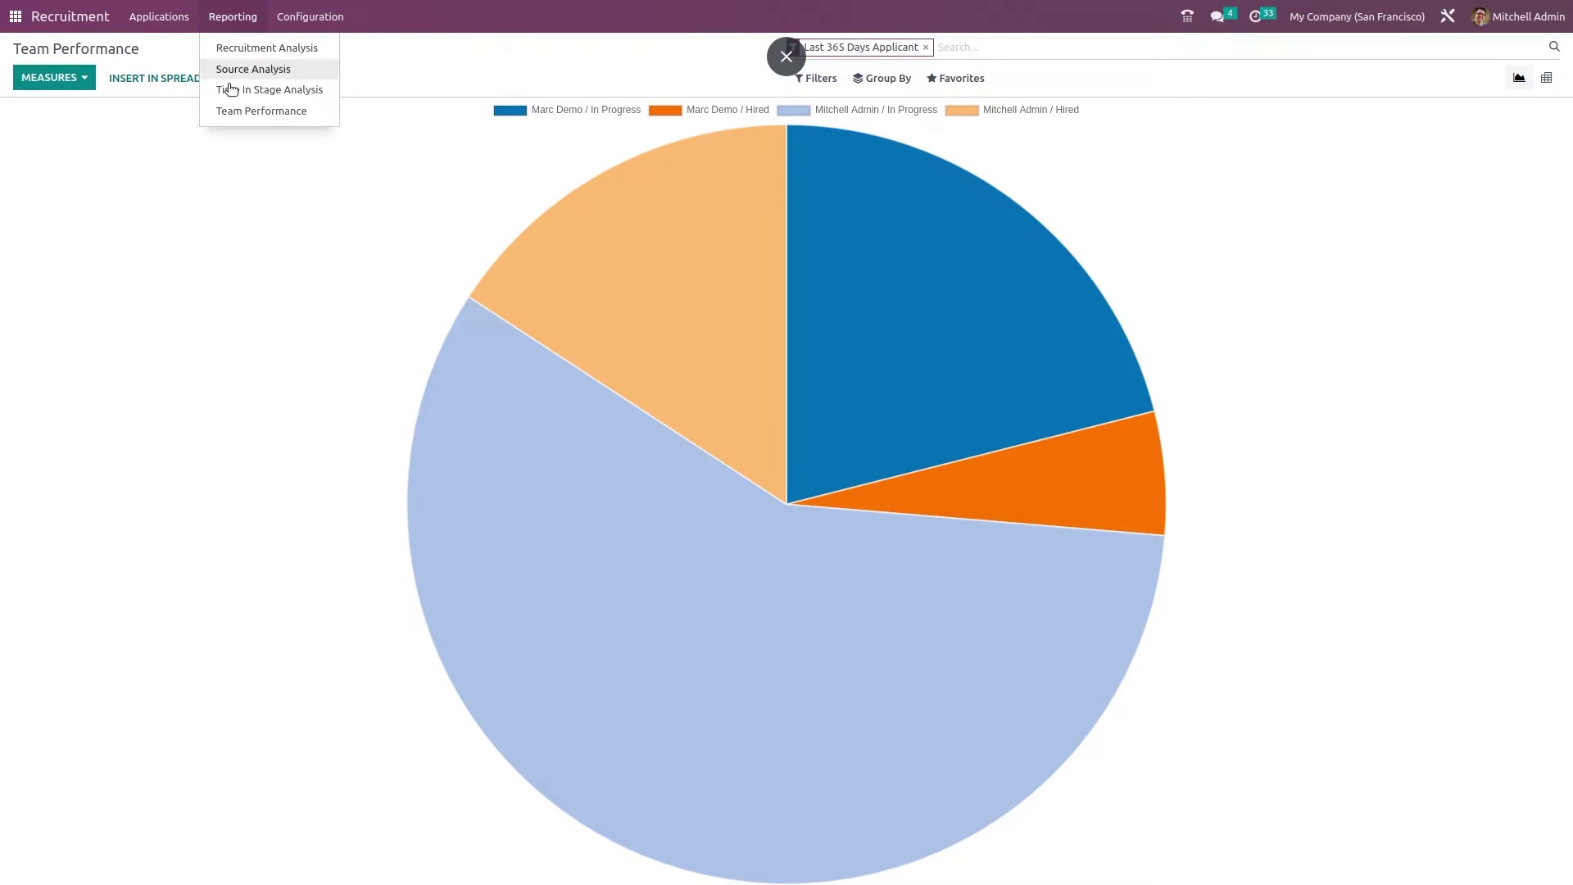
pyautogui.click(243, 301)
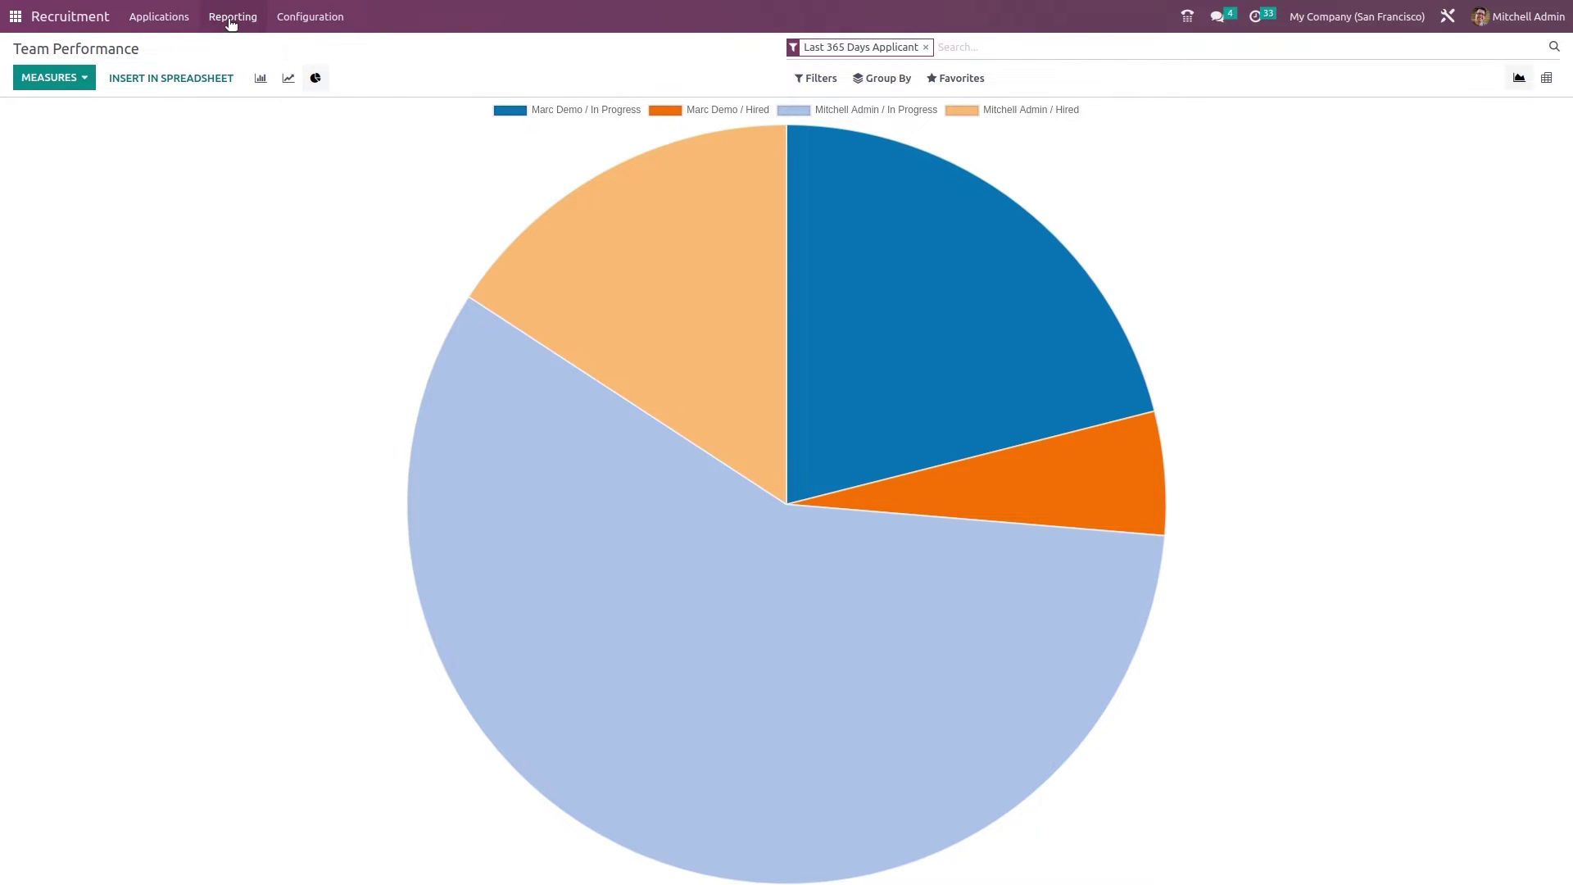
pyautogui.click(231, 20)
# - In Activity Types, create 'discussion' with a Reminder action and a default user
pyautogui.click(246, 185)
pyautogui.click(293, 23)
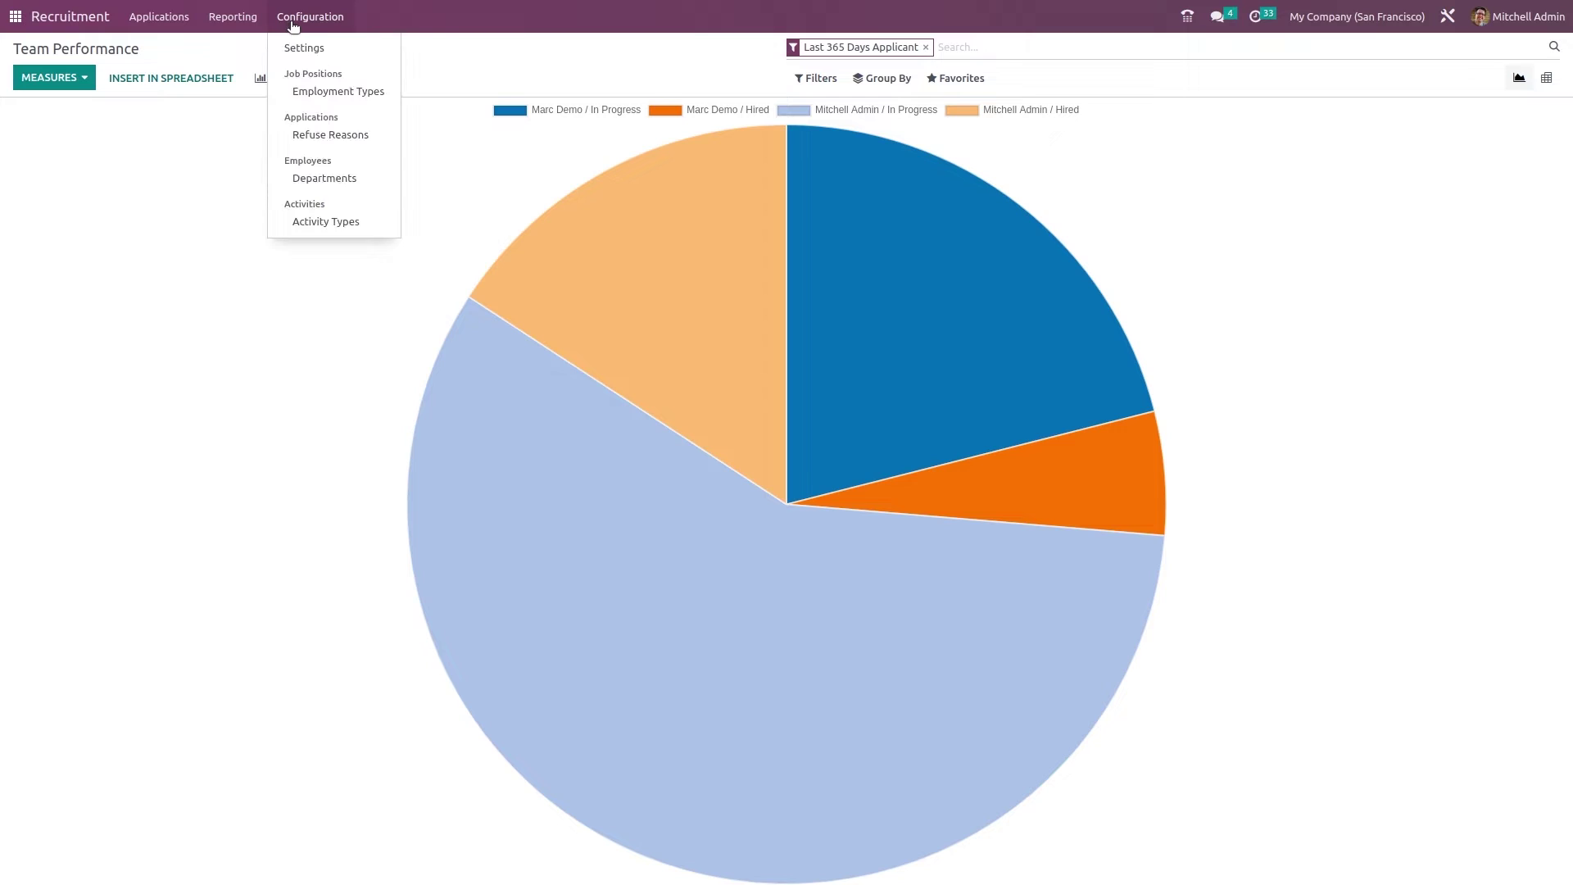
pyautogui.click(302, 224)
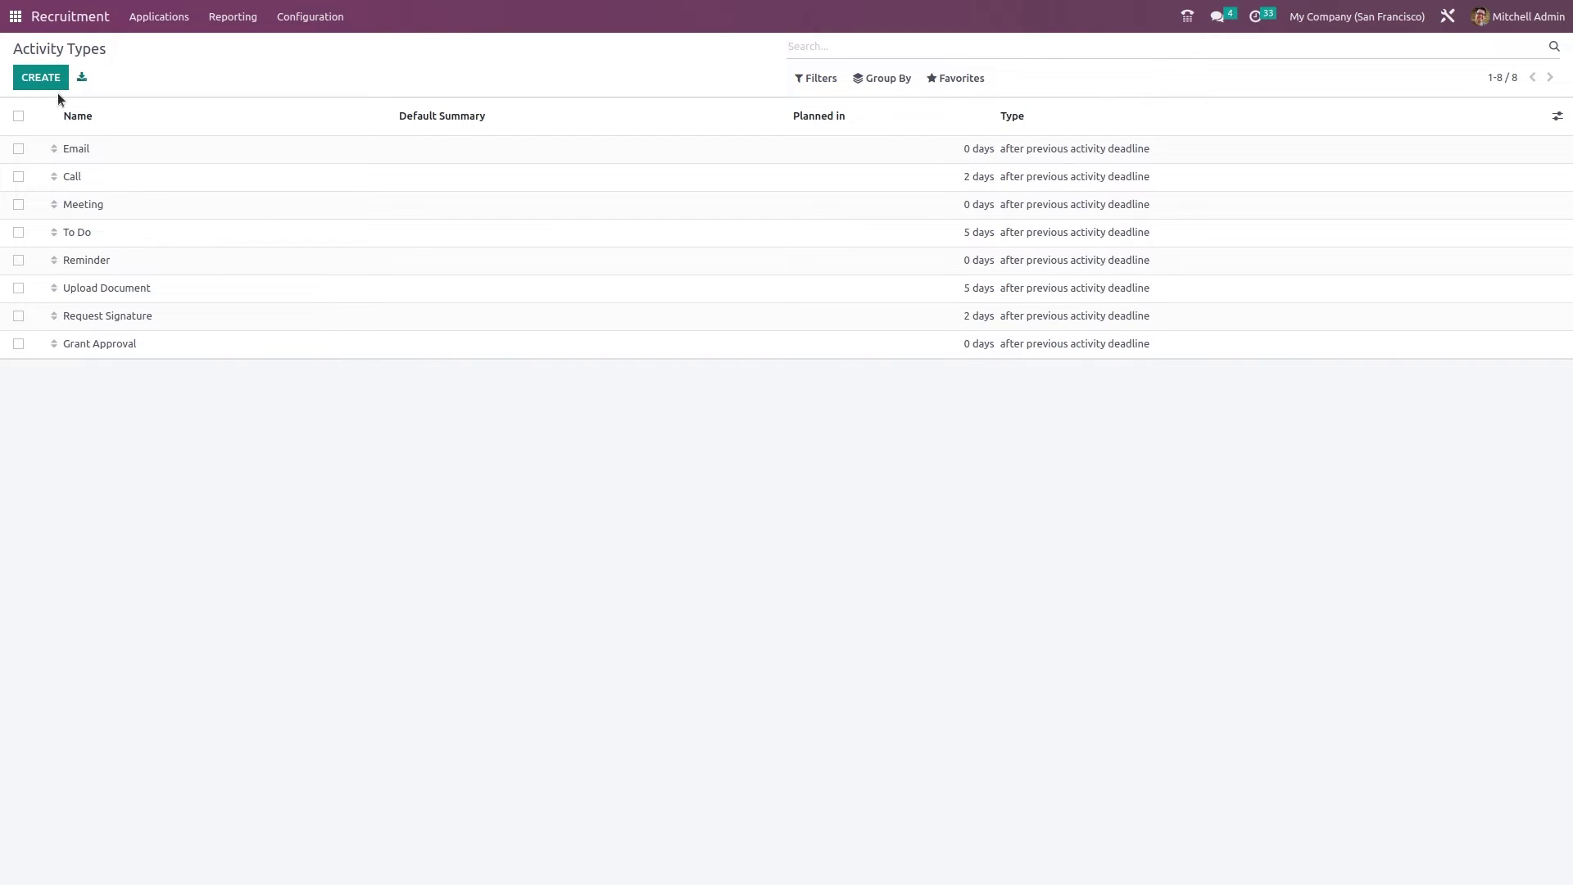
pyautogui.click(41, 77)
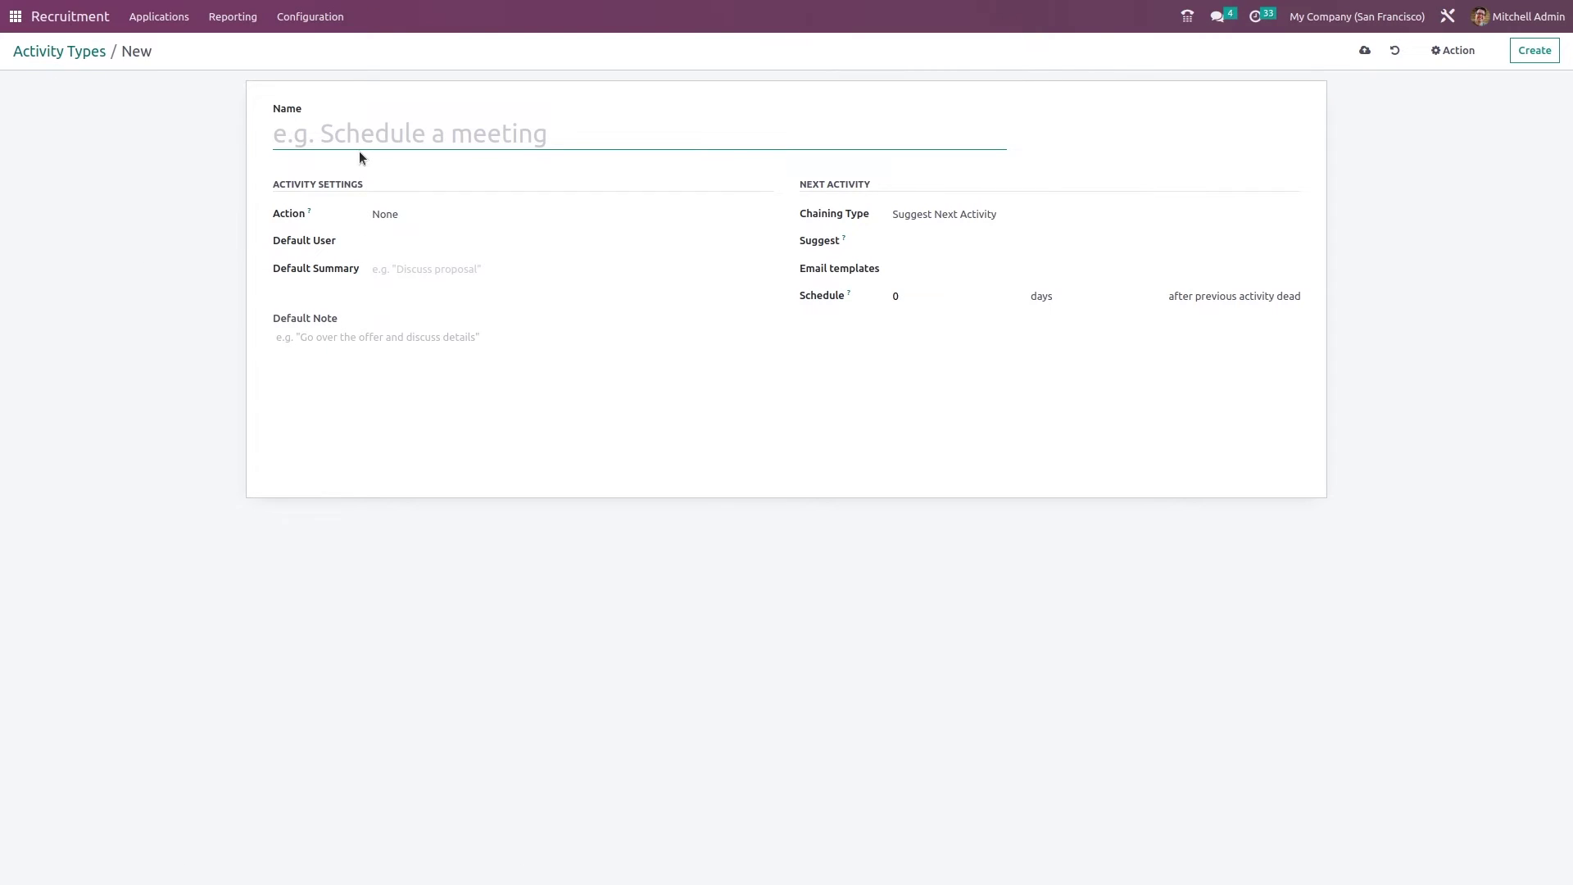
pyautogui.write('discussi')
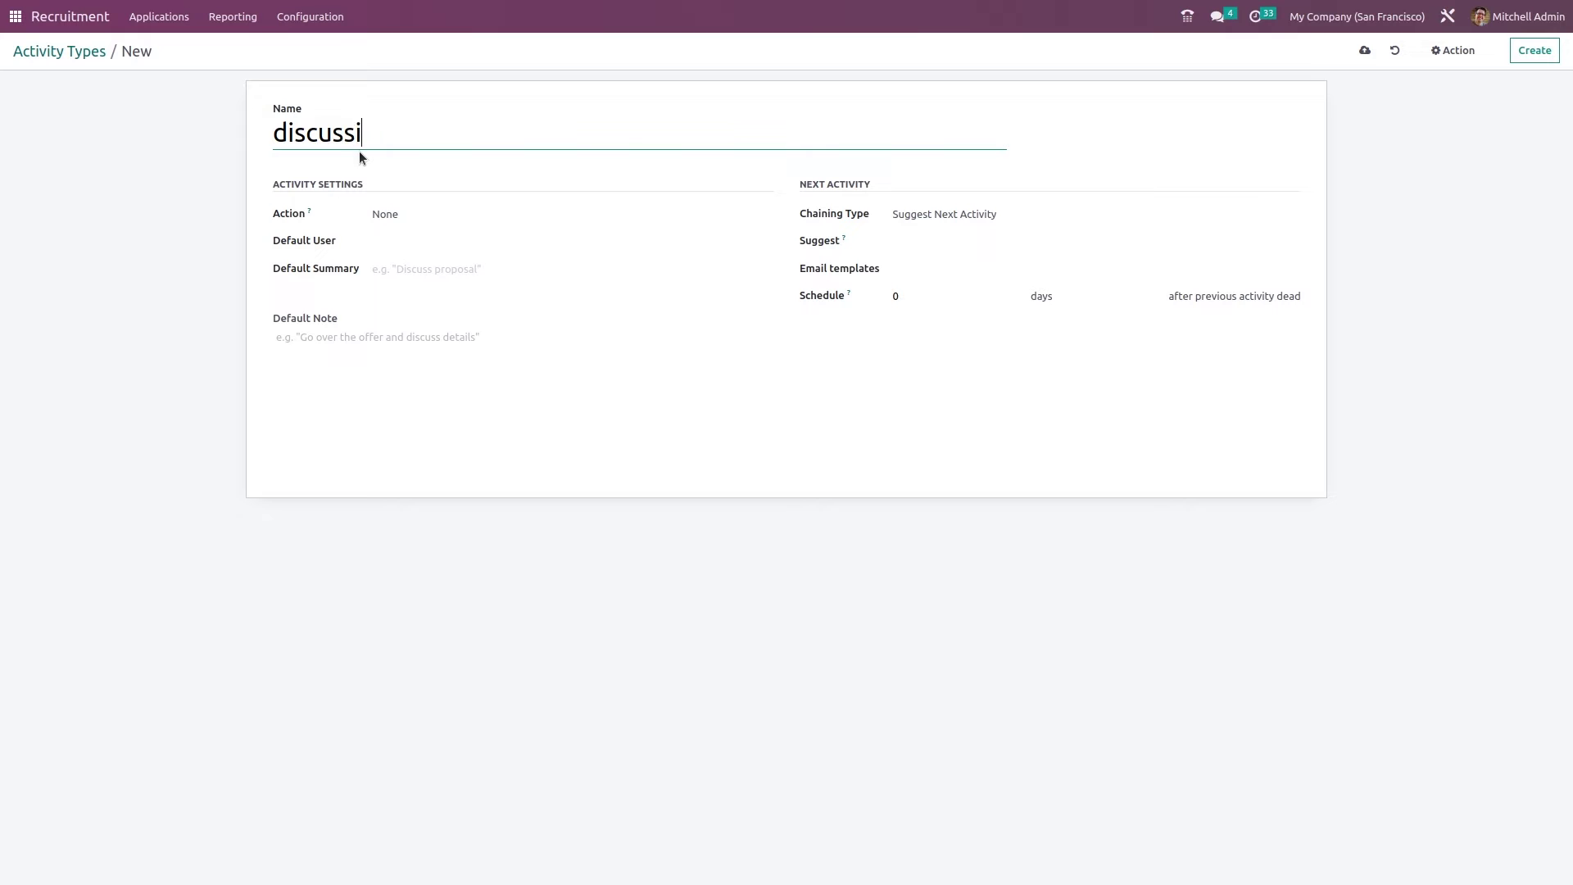
pyautogui.write('on')
pyautogui.click(393, 218)
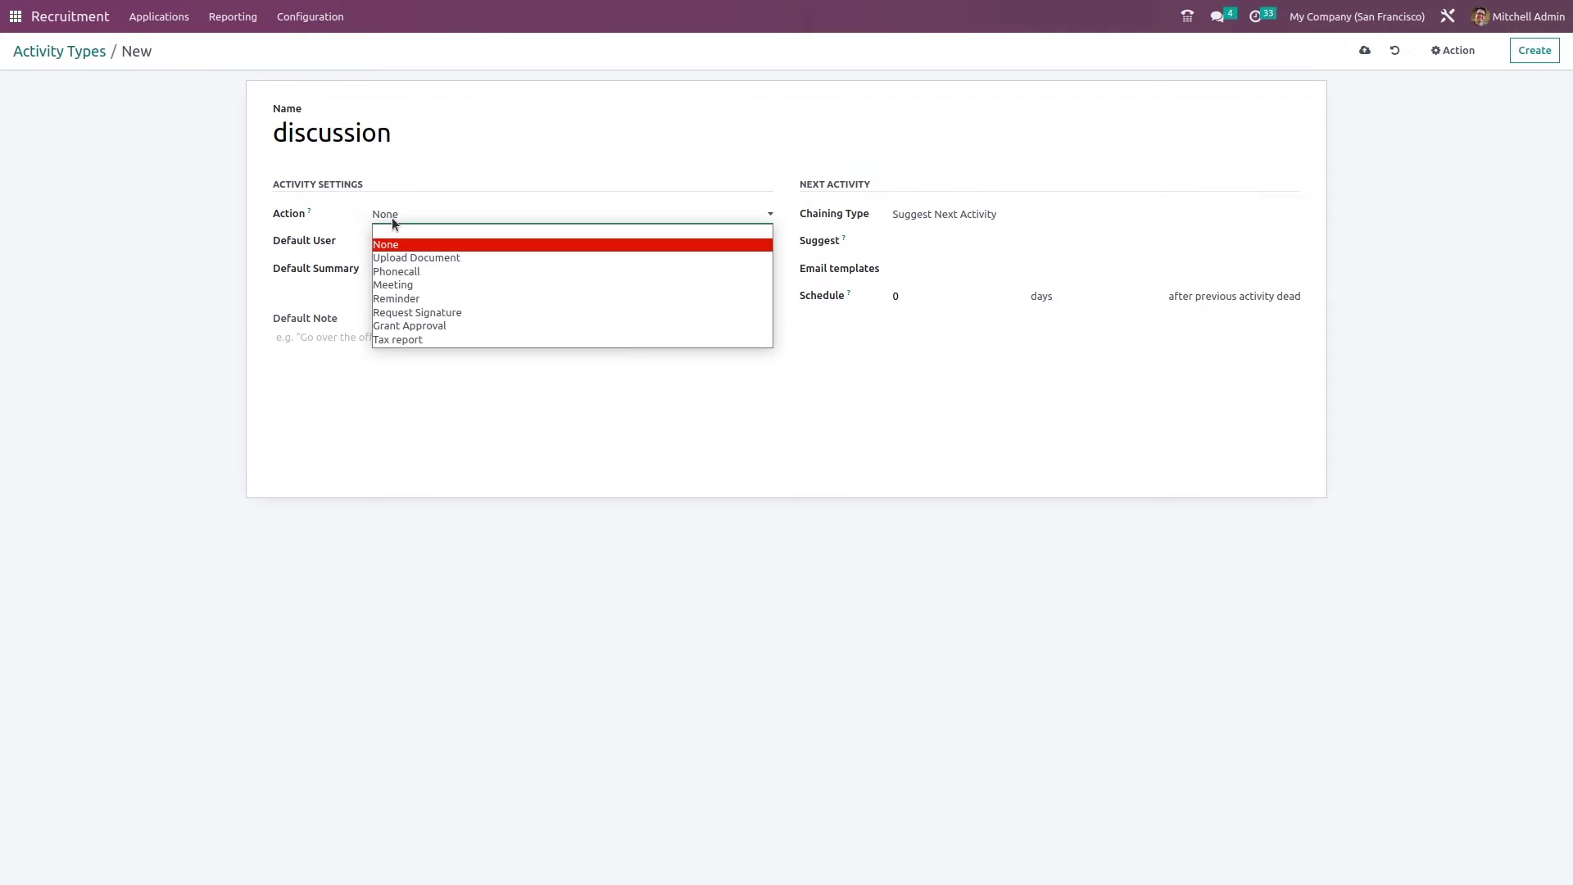
pyautogui.click(385, 299)
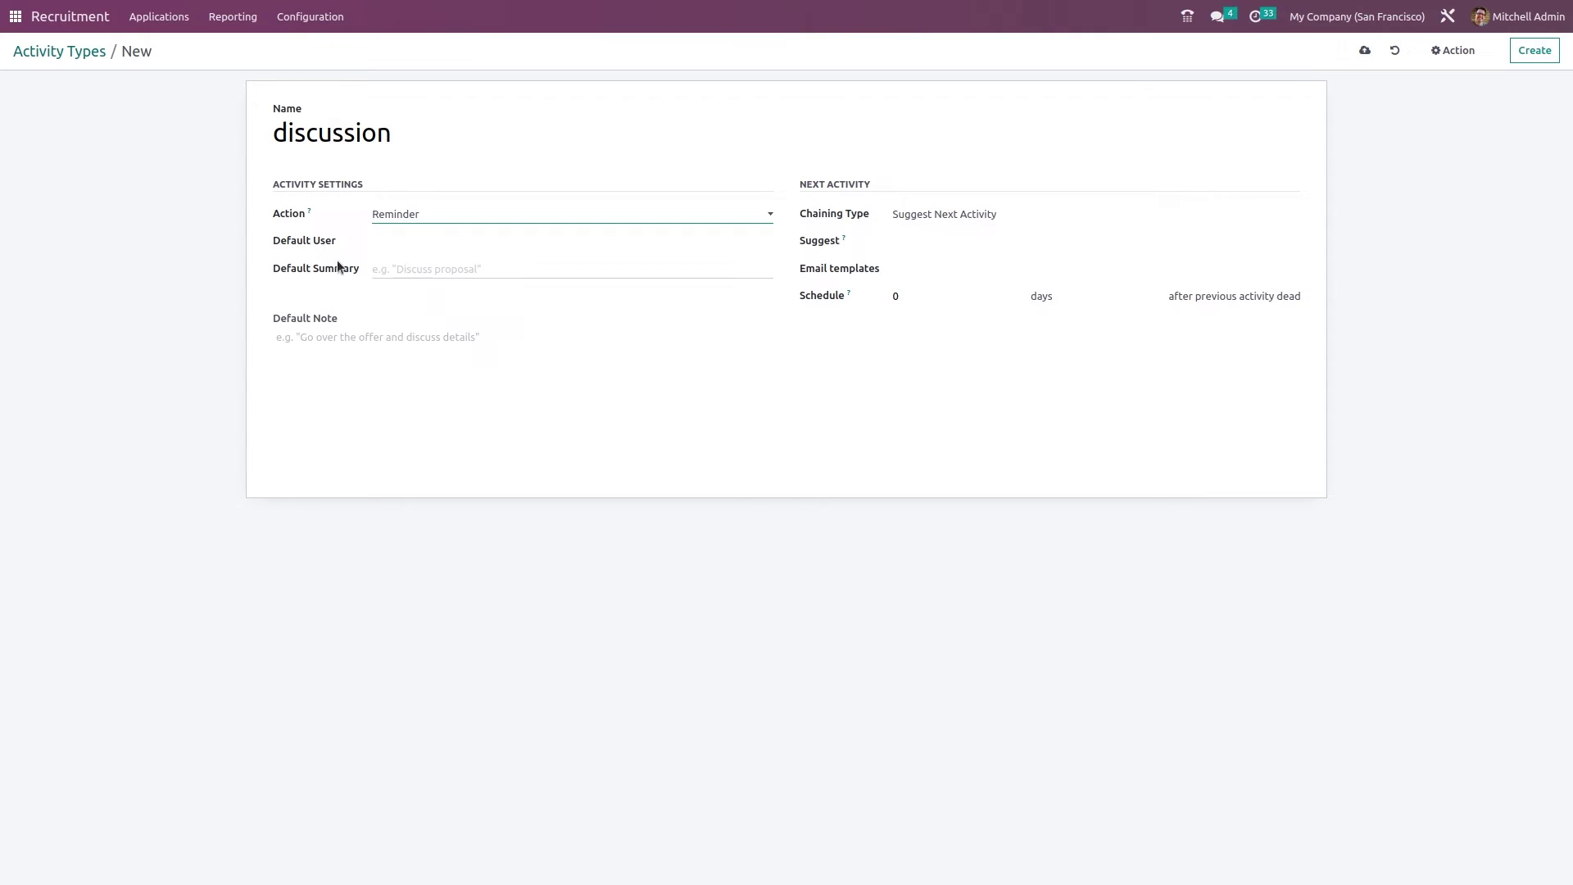
pyautogui.click(484, 241)
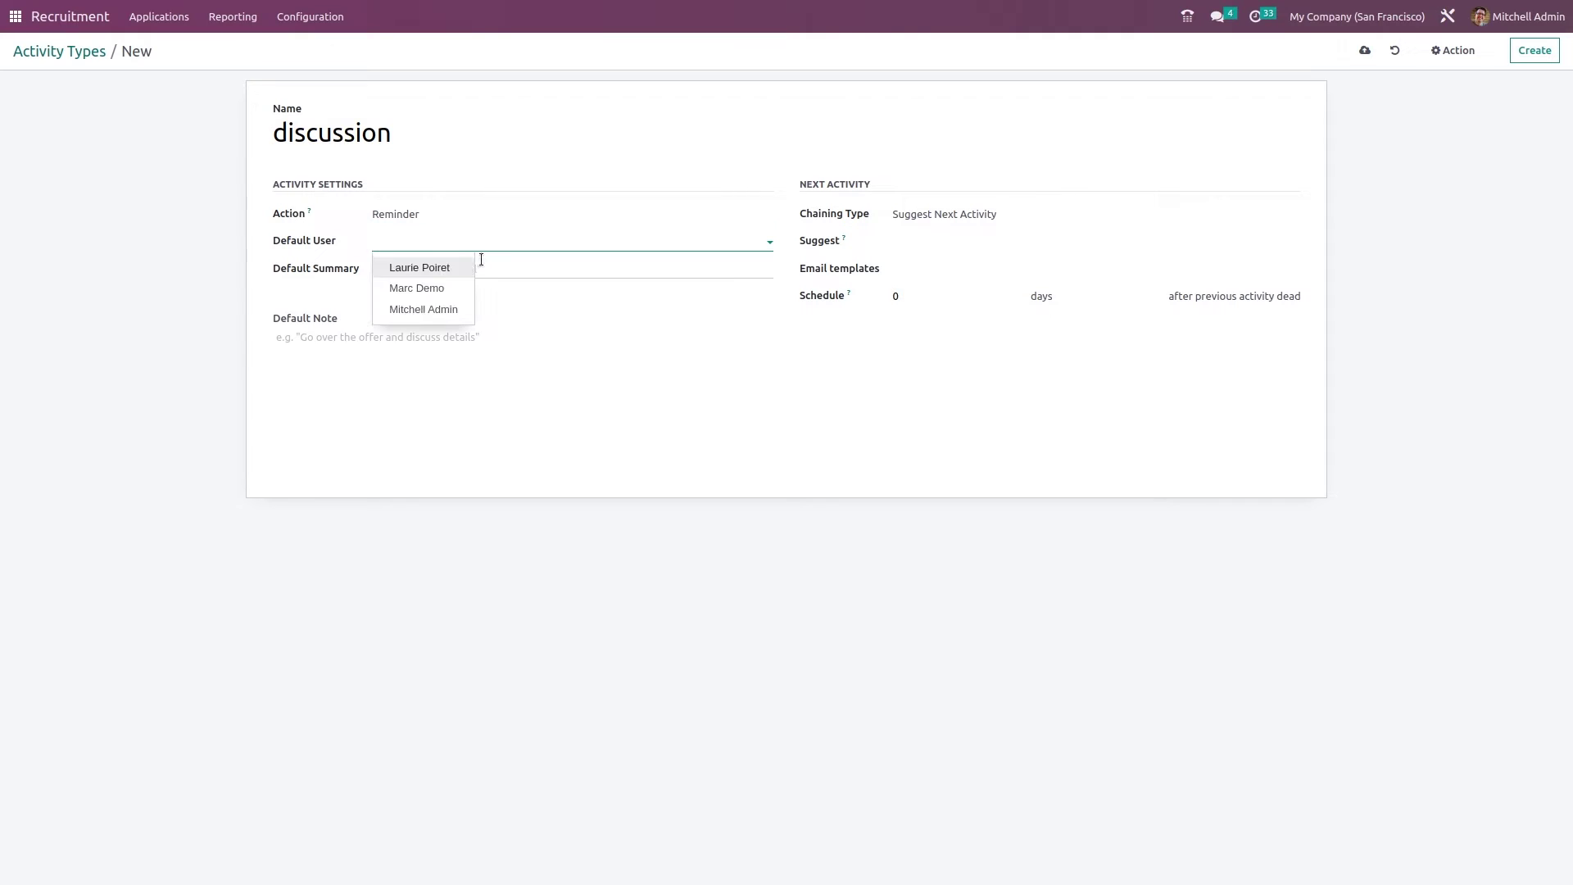
pyautogui.click(416, 309)
pyautogui.click(394, 277)
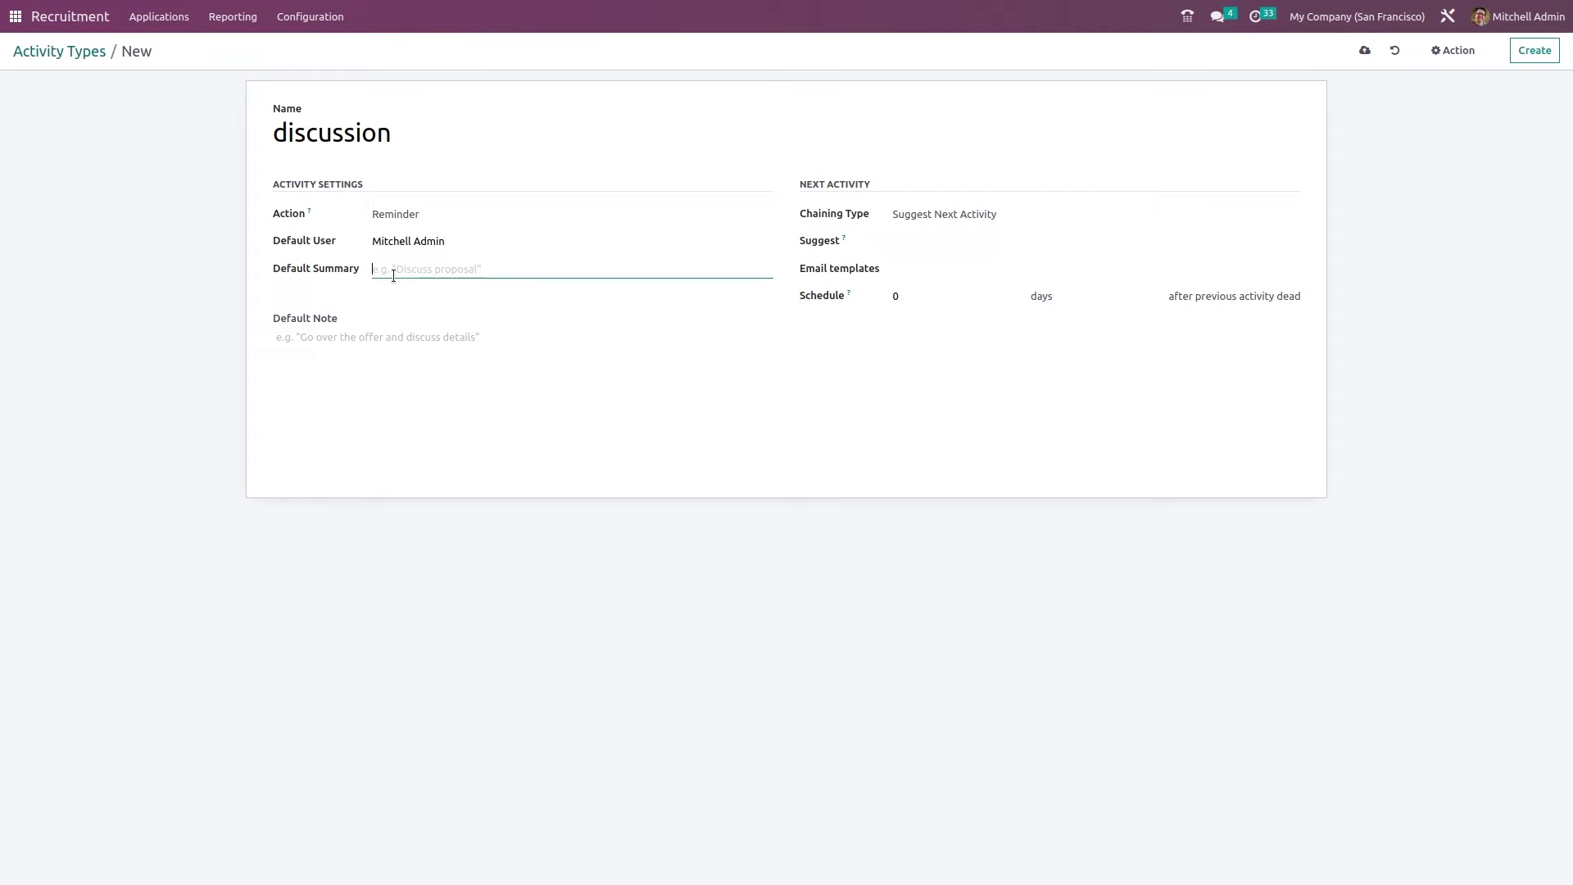
pyautogui.click(359, 339)
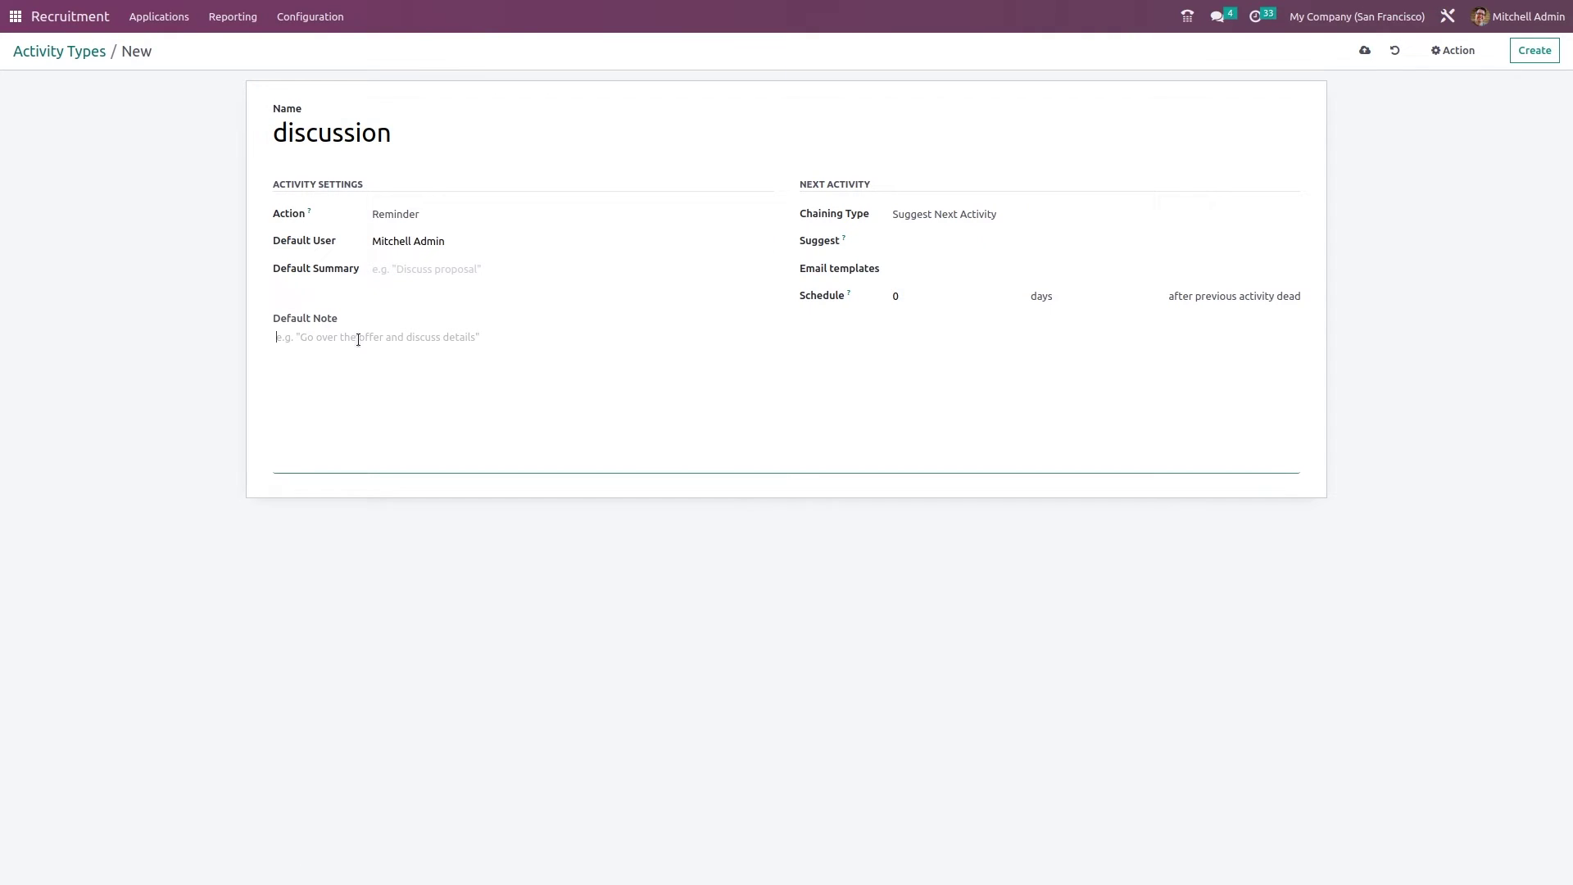
# - Keep Suggest Next Activity chaining, save the discussion type, and return to Activity Types
pyautogui.click(948, 219)
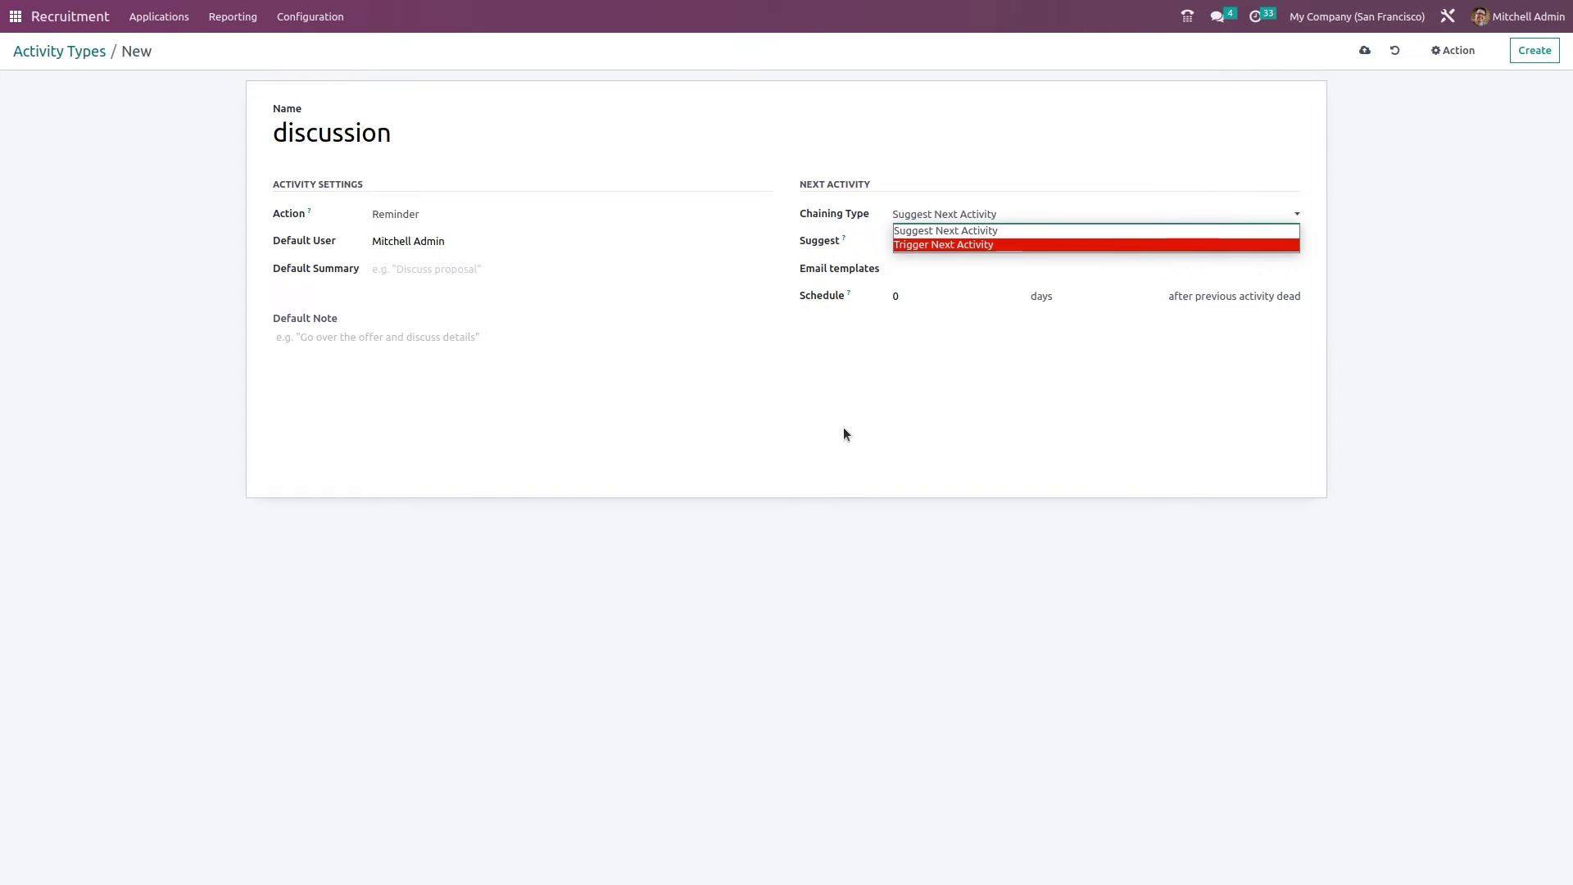
pyautogui.click(847, 435)
pyautogui.click(925, 241)
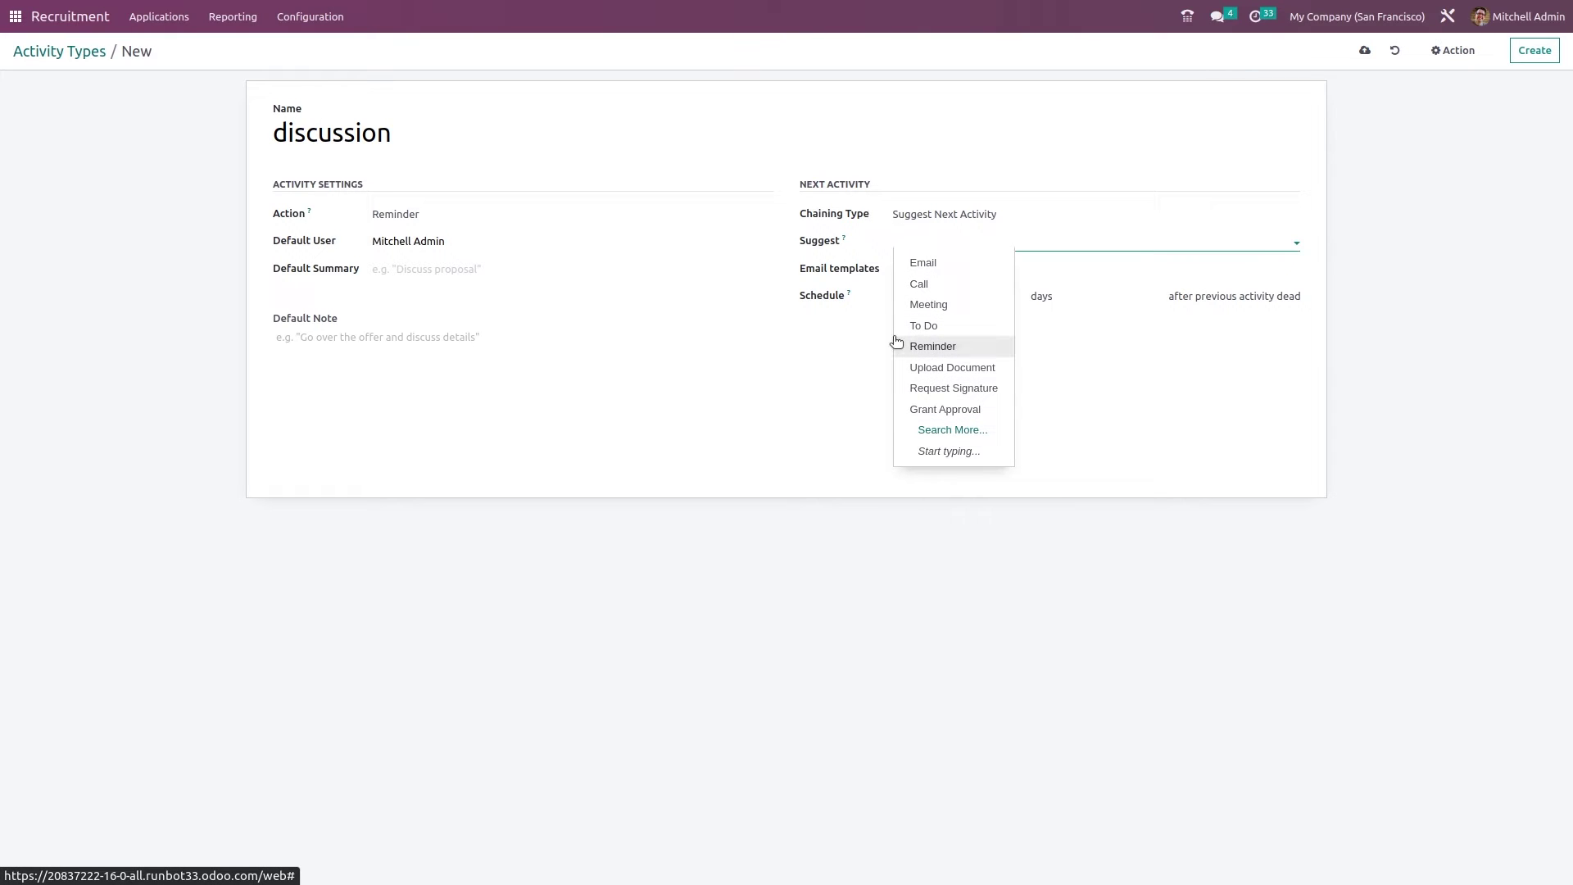
pyautogui.click(850, 365)
pyautogui.click(930, 269)
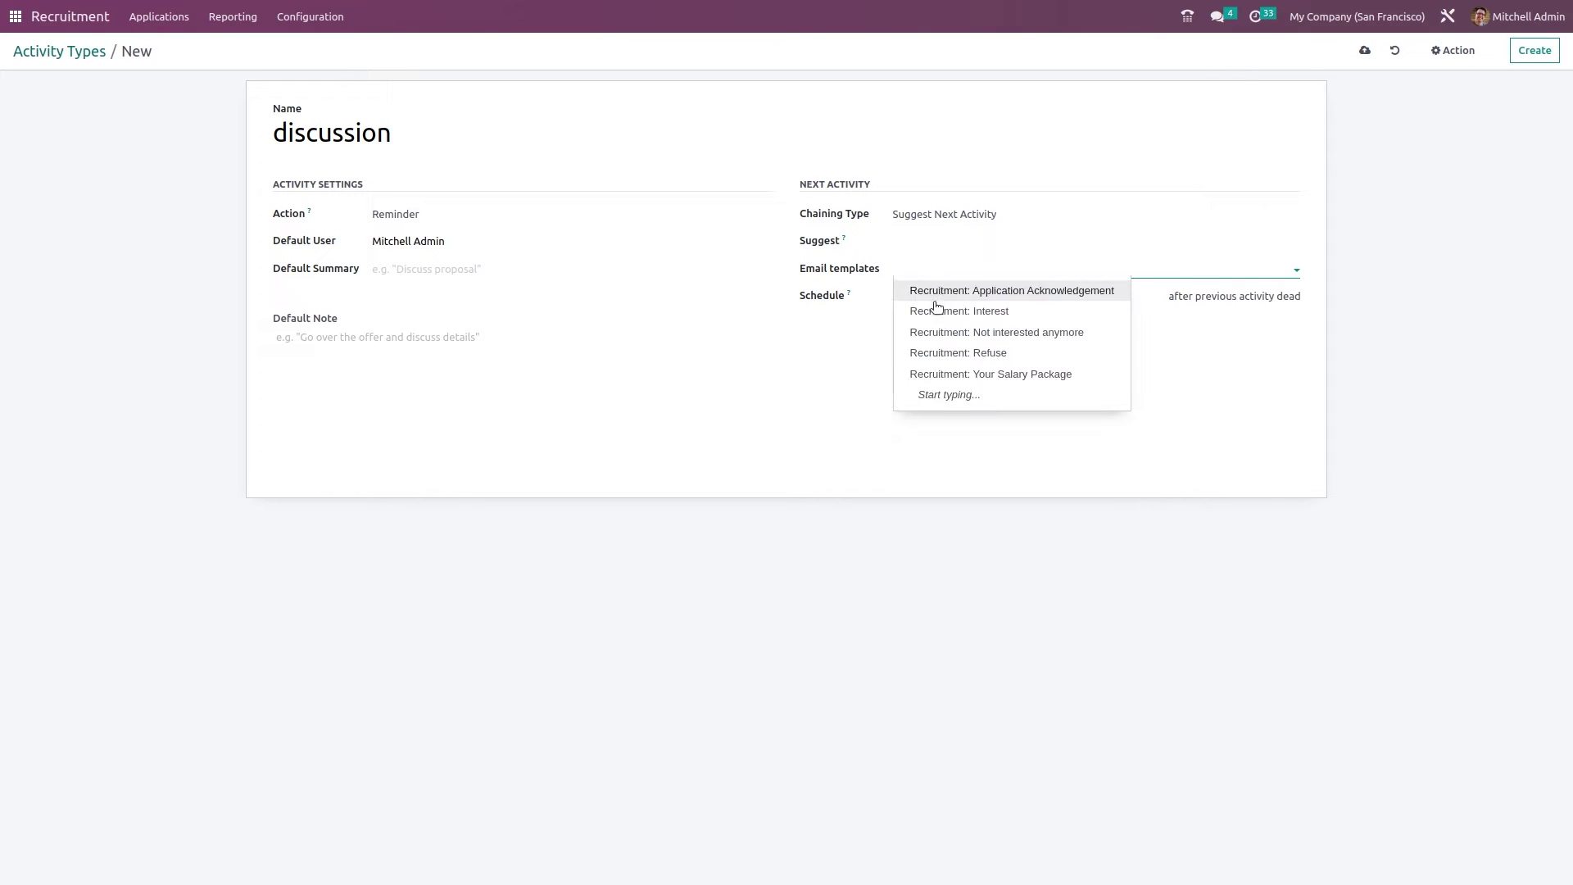
pyautogui.click(846, 344)
pyautogui.click(943, 295)
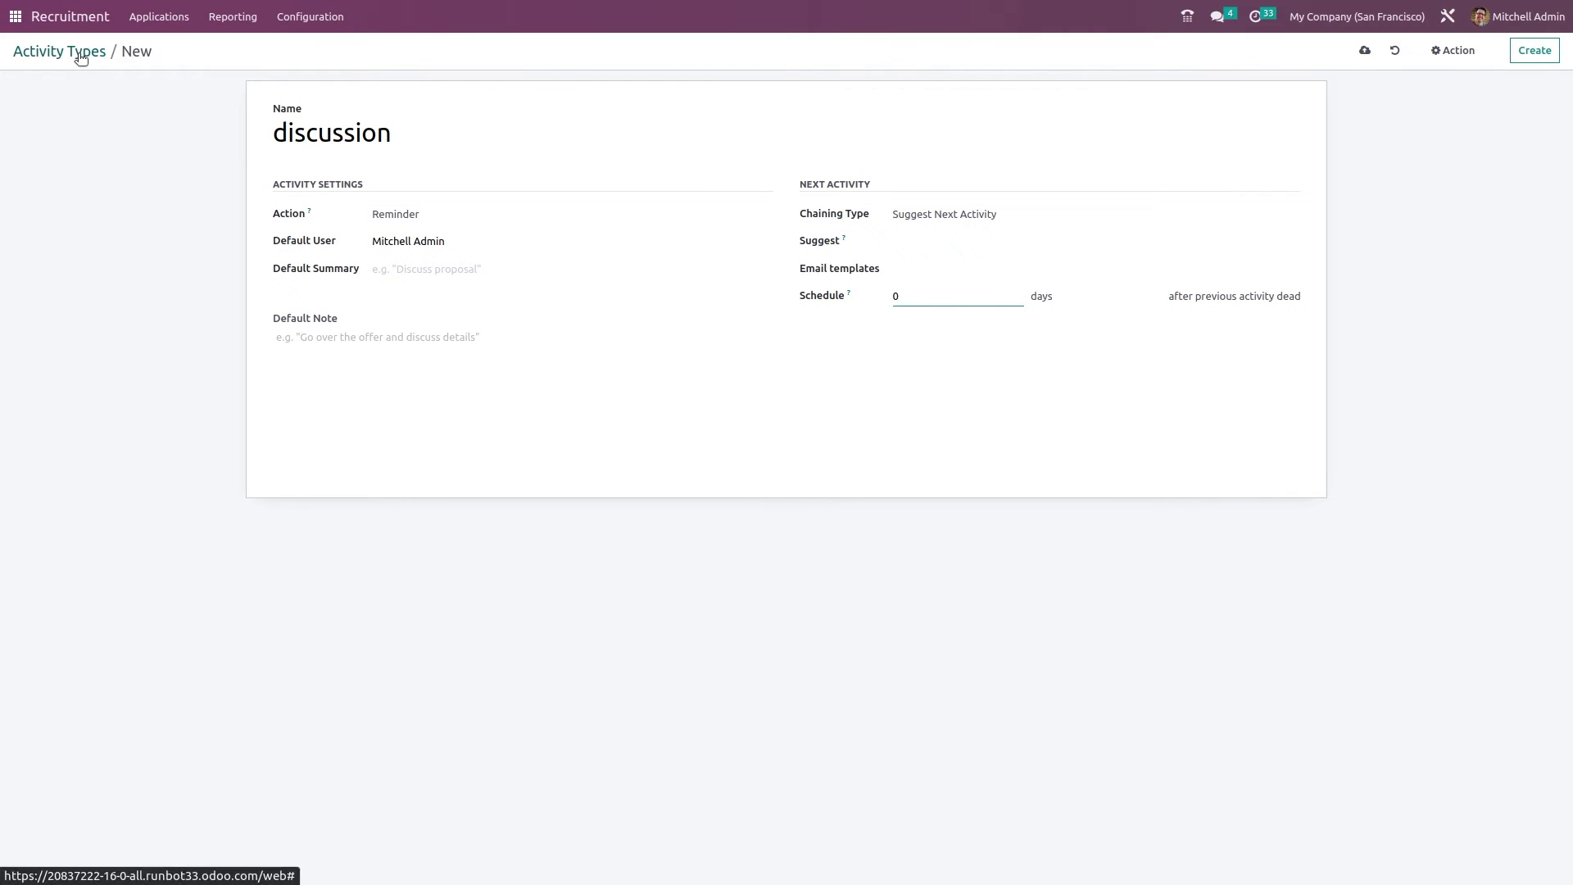
pyautogui.click(1366, 51)
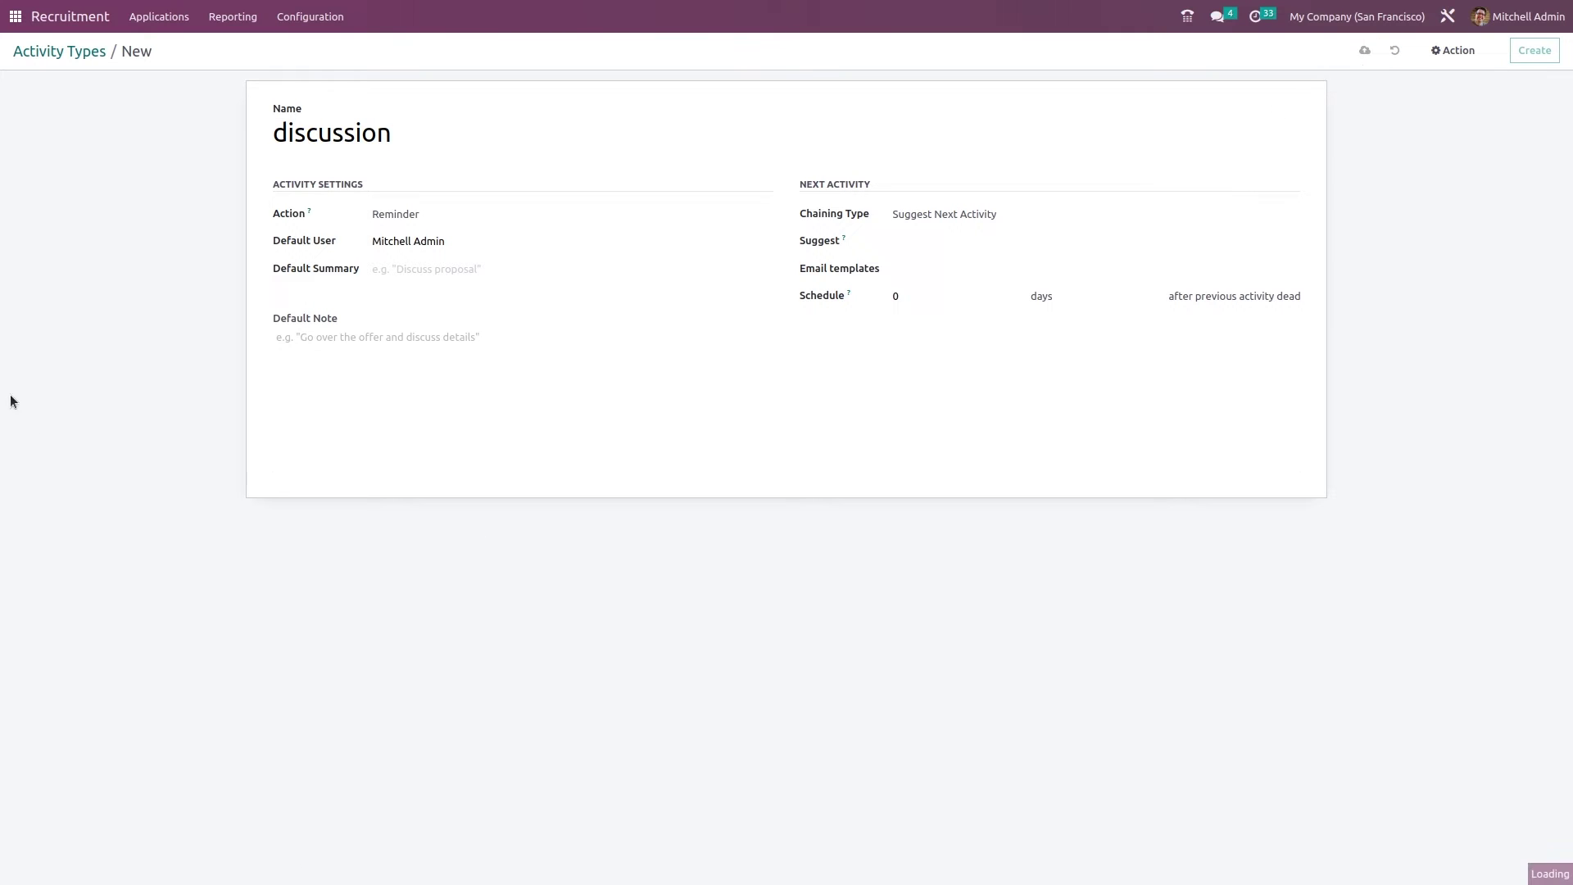
pyautogui.click(59, 50)
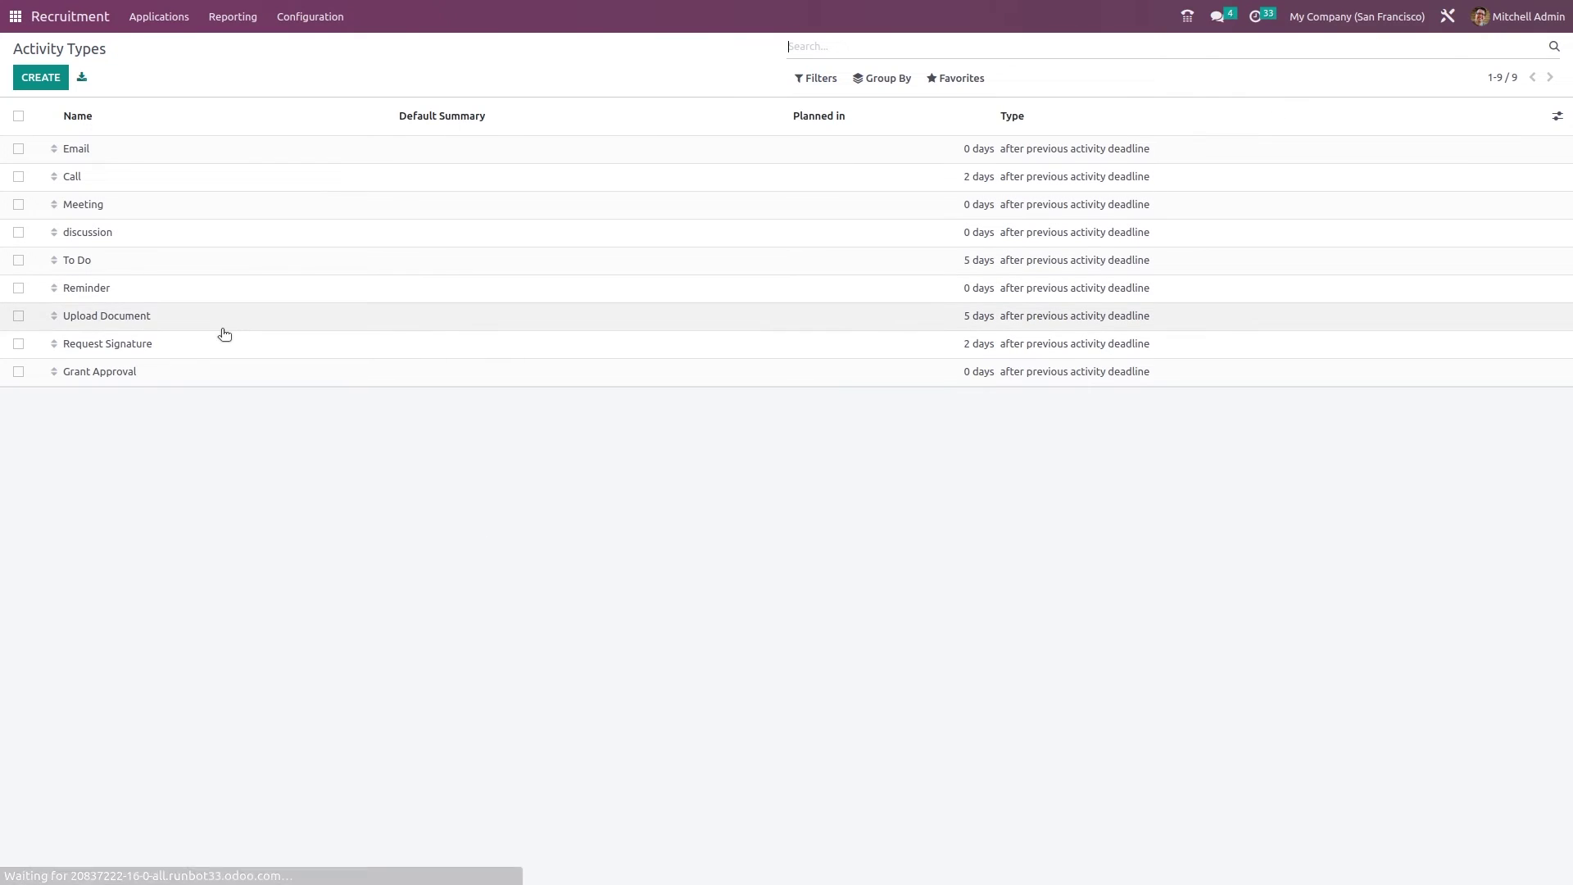
# - Open the Departments list and start a new department record
pyautogui.click(19, 232)
pyautogui.click(19, 233)
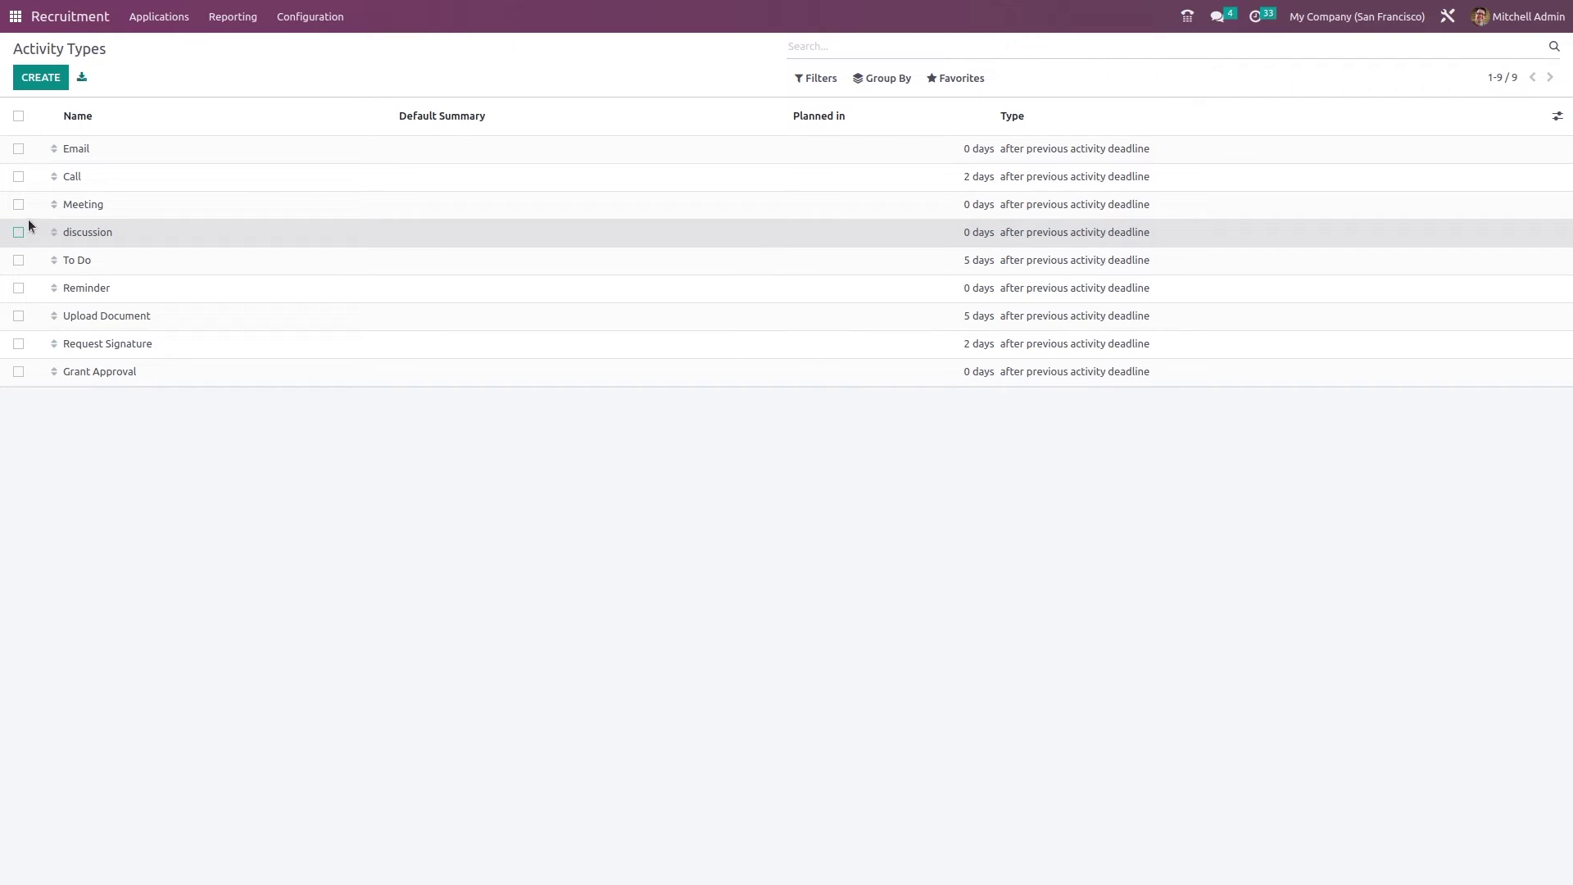
pyautogui.click(343, 23)
pyautogui.click(355, 176)
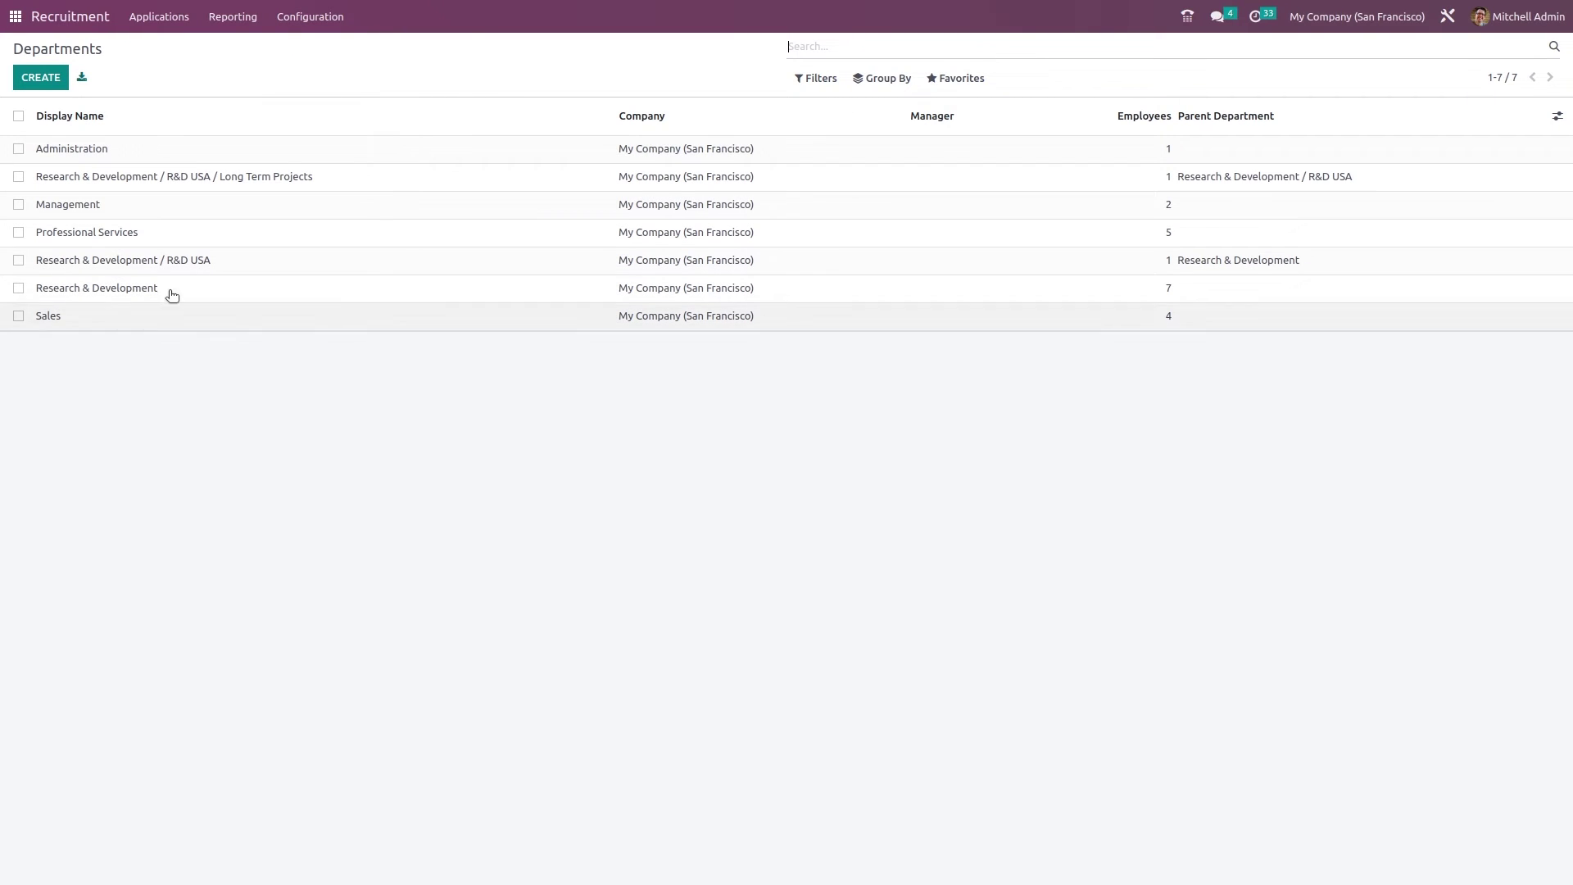
pyautogui.click(29, 79)
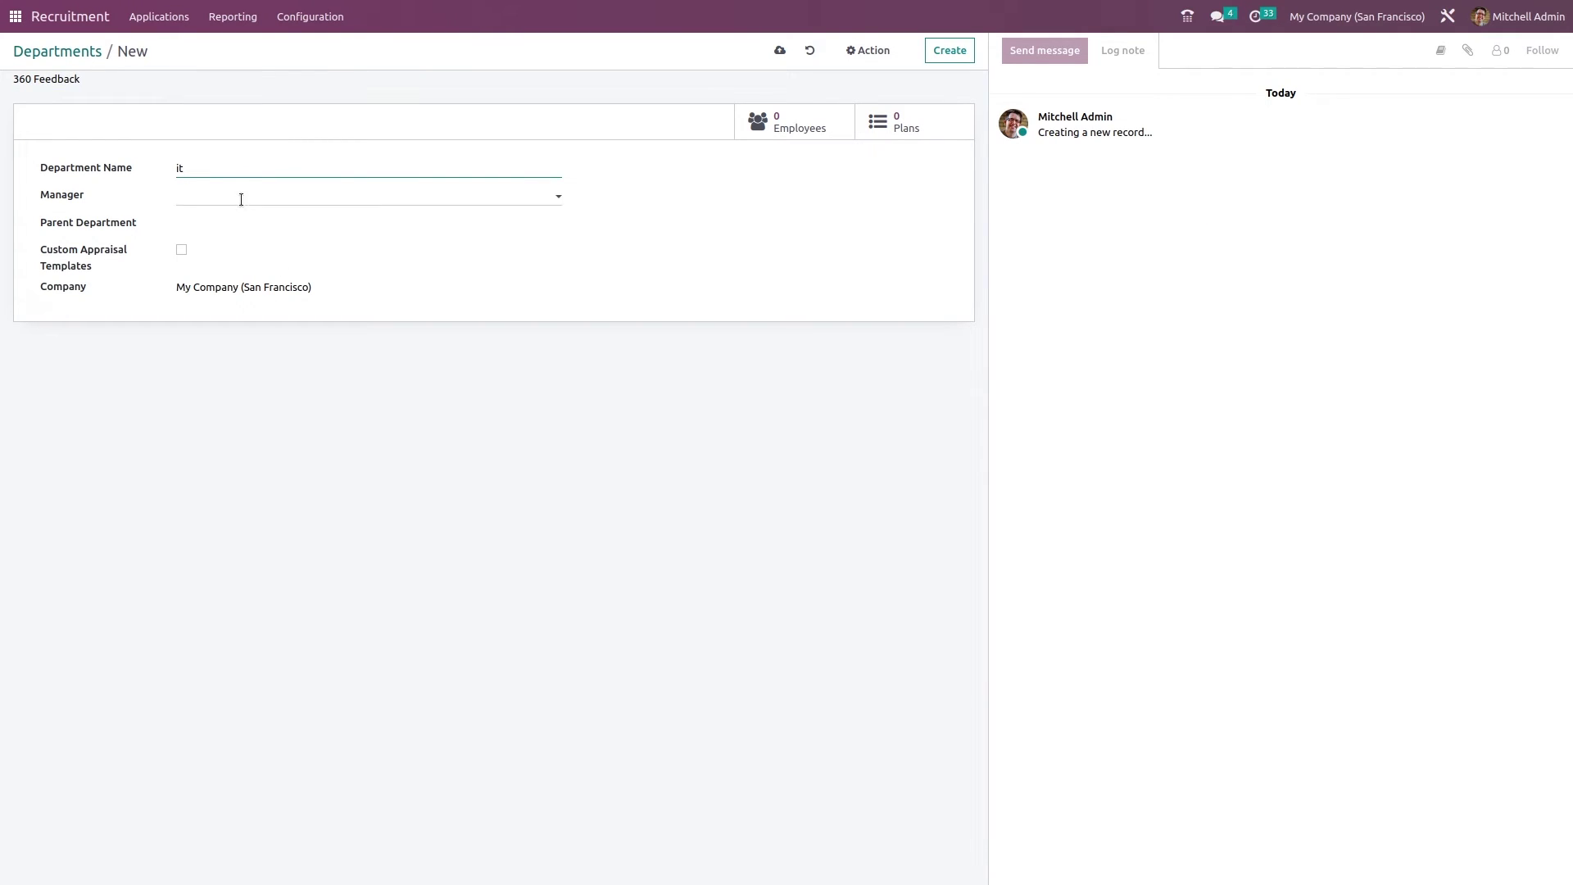
# - Give department 'it' a manager, parent Professional Services, custom appraisal templates, and save
pyautogui.click(231, 197)
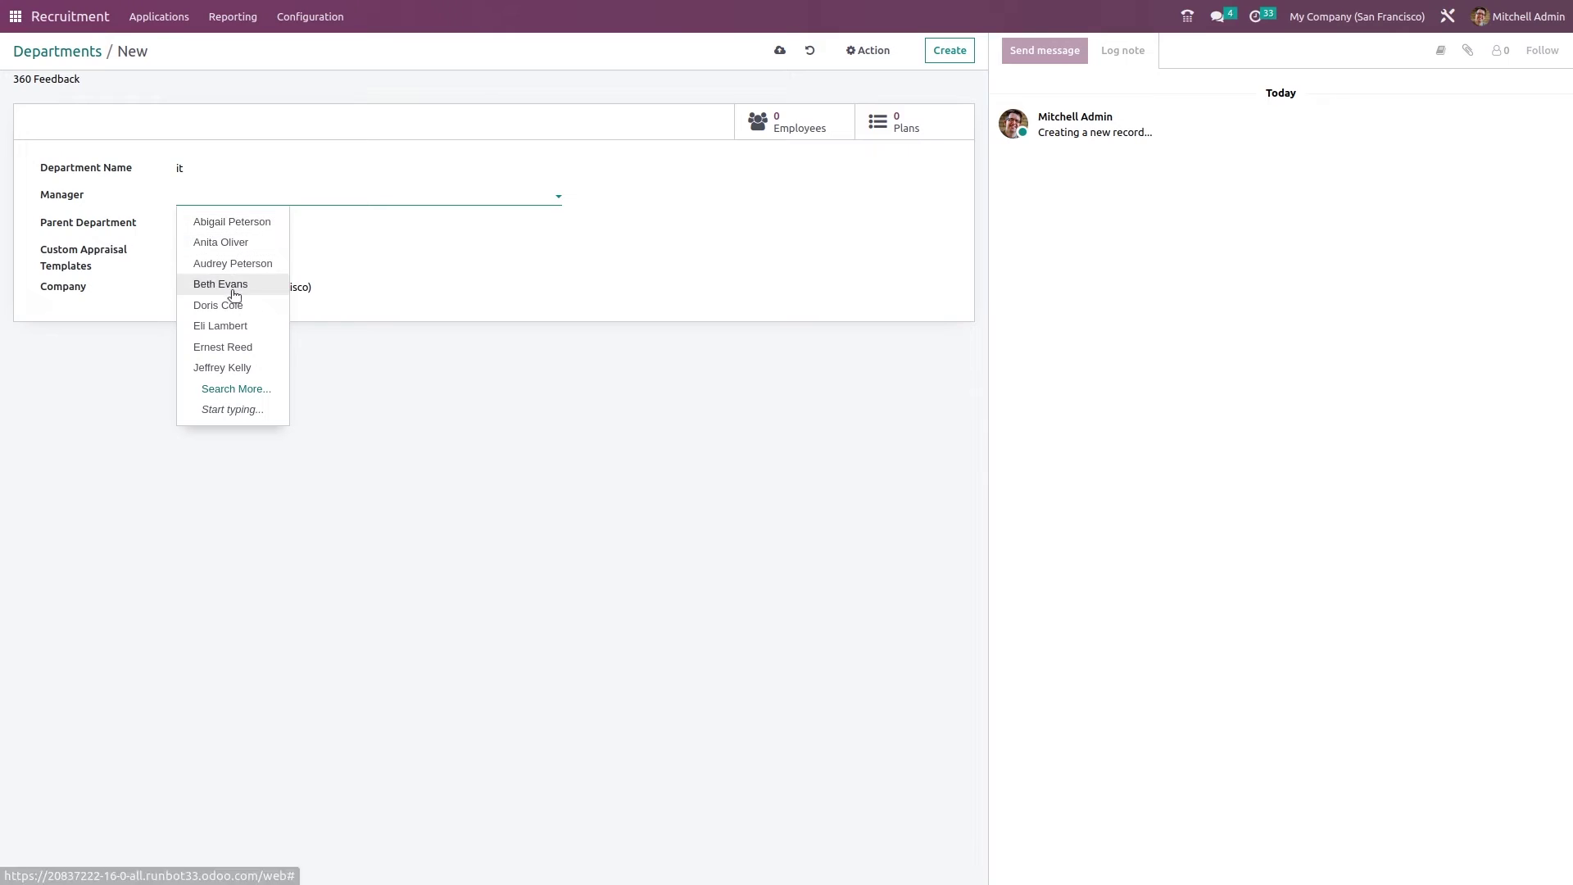
pyautogui.click(235, 242)
pyautogui.click(220, 222)
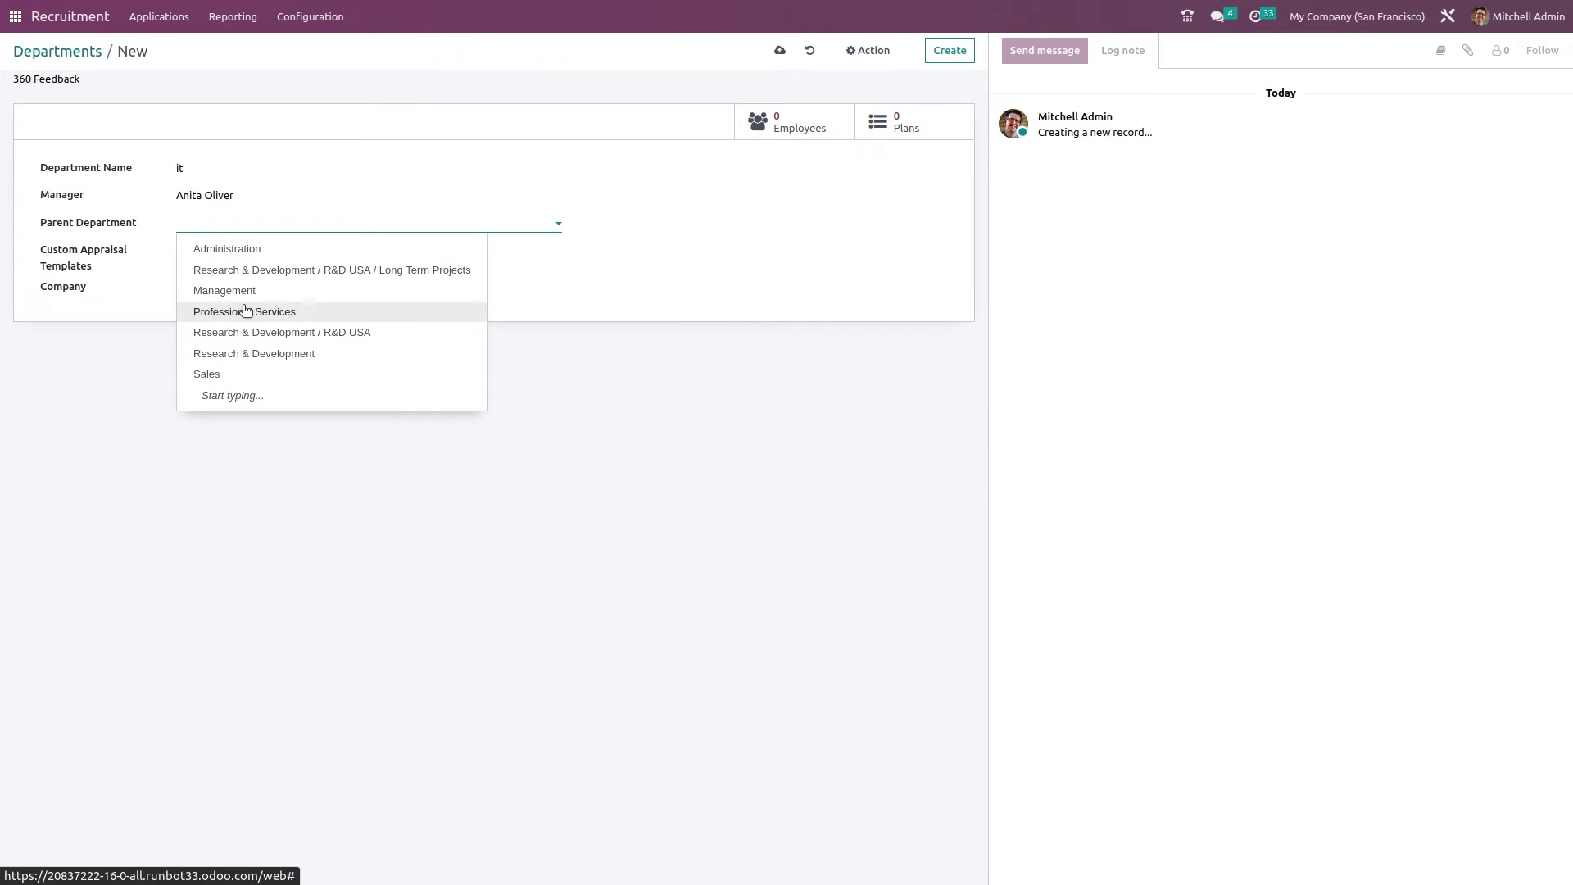
pyautogui.click(245, 312)
pyautogui.click(181, 249)
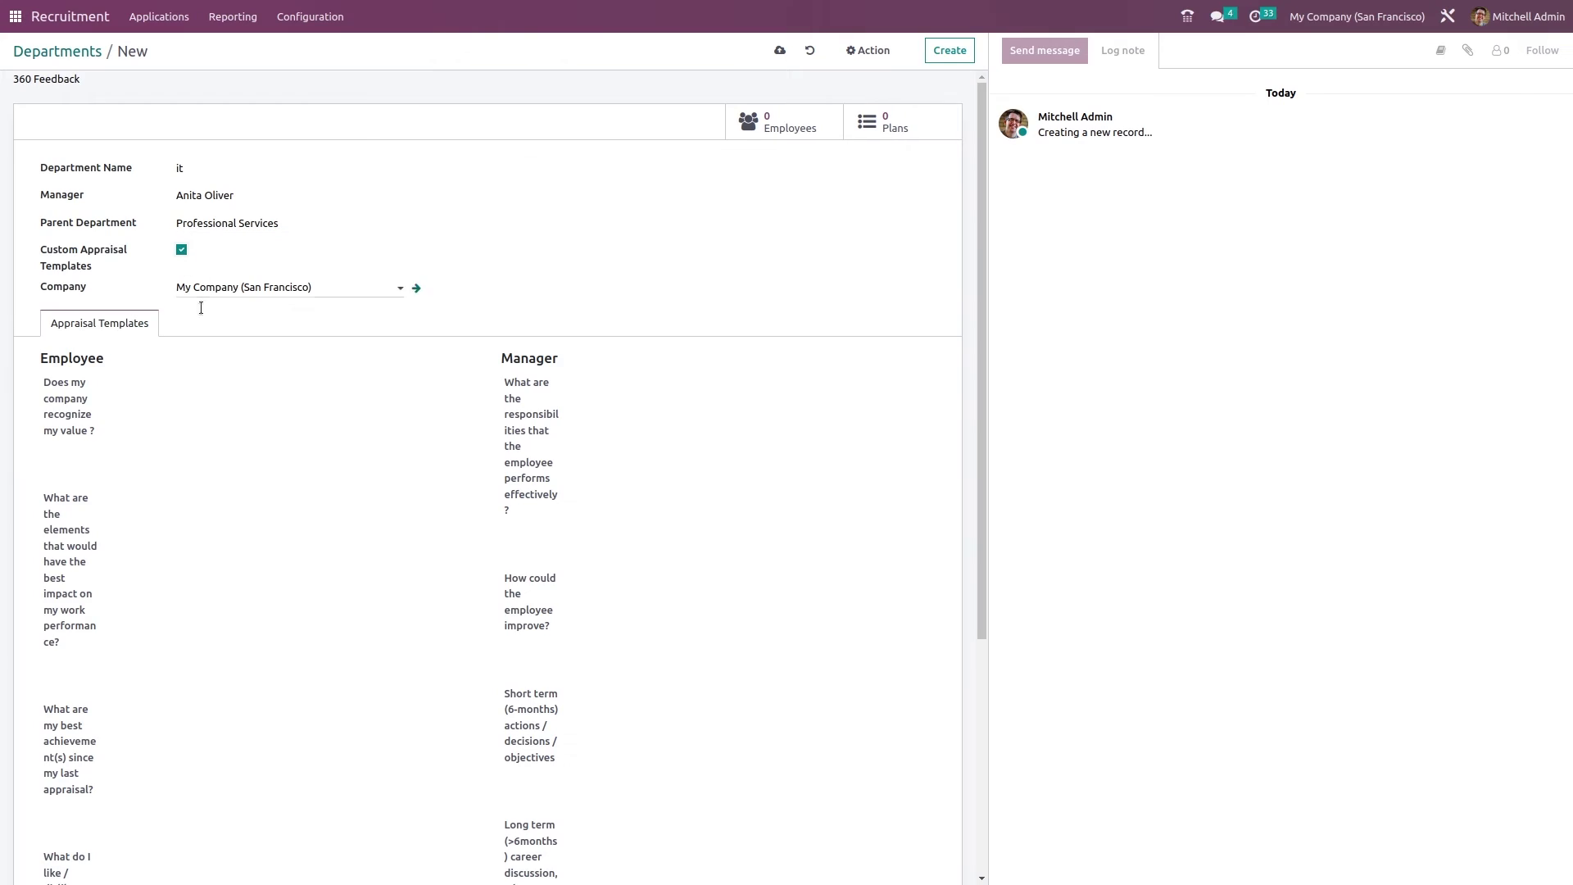
pyautogui.scroll(-3, 223, 370)
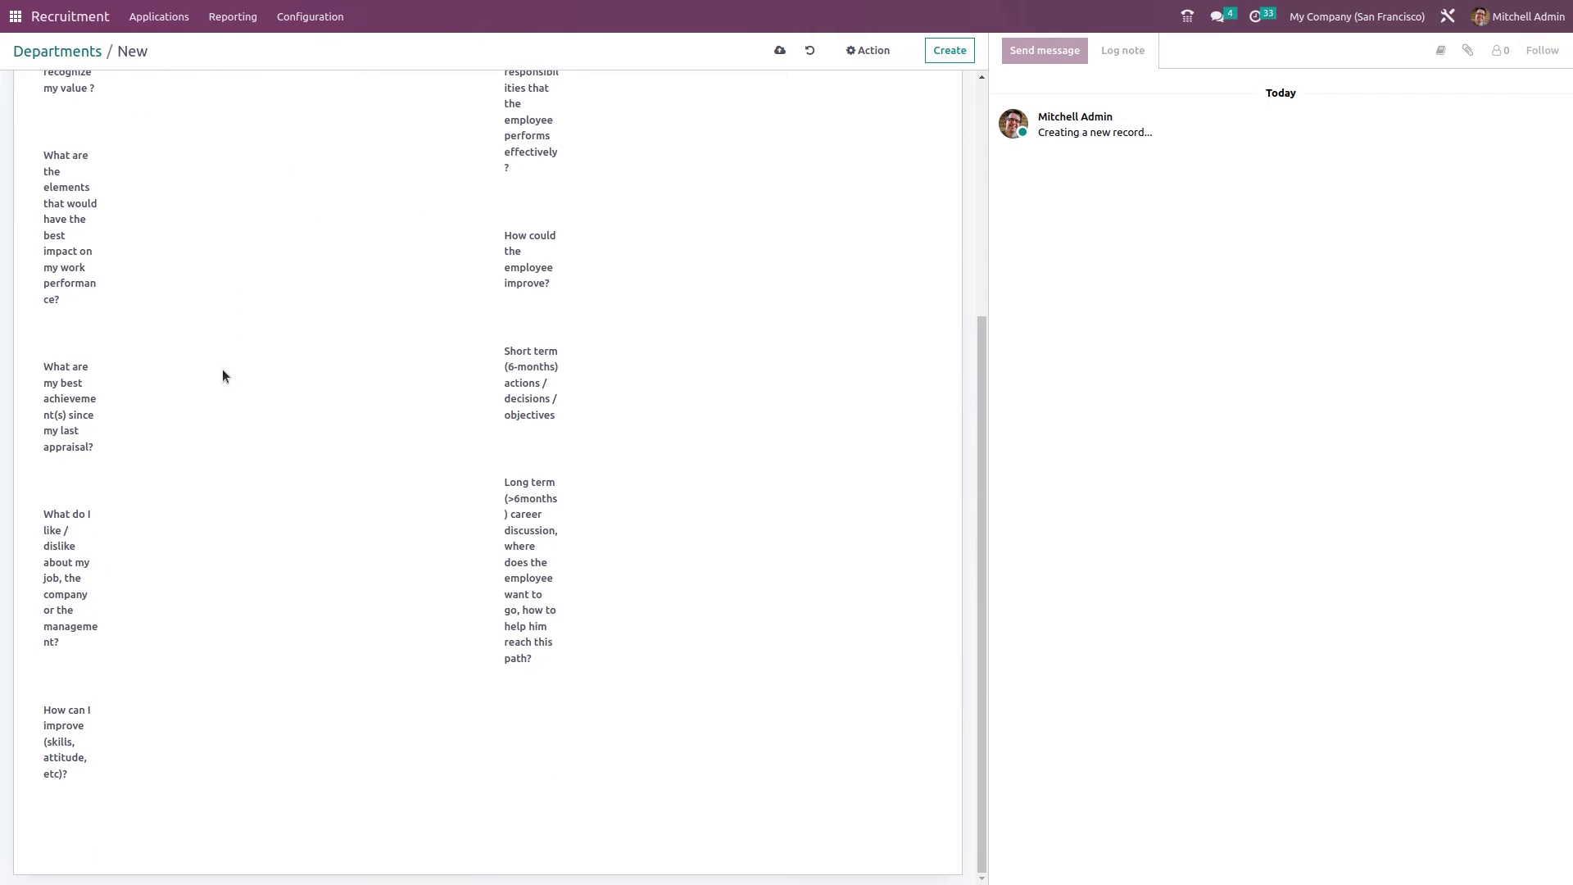
pyautogui.scroll(3, 223, 369)
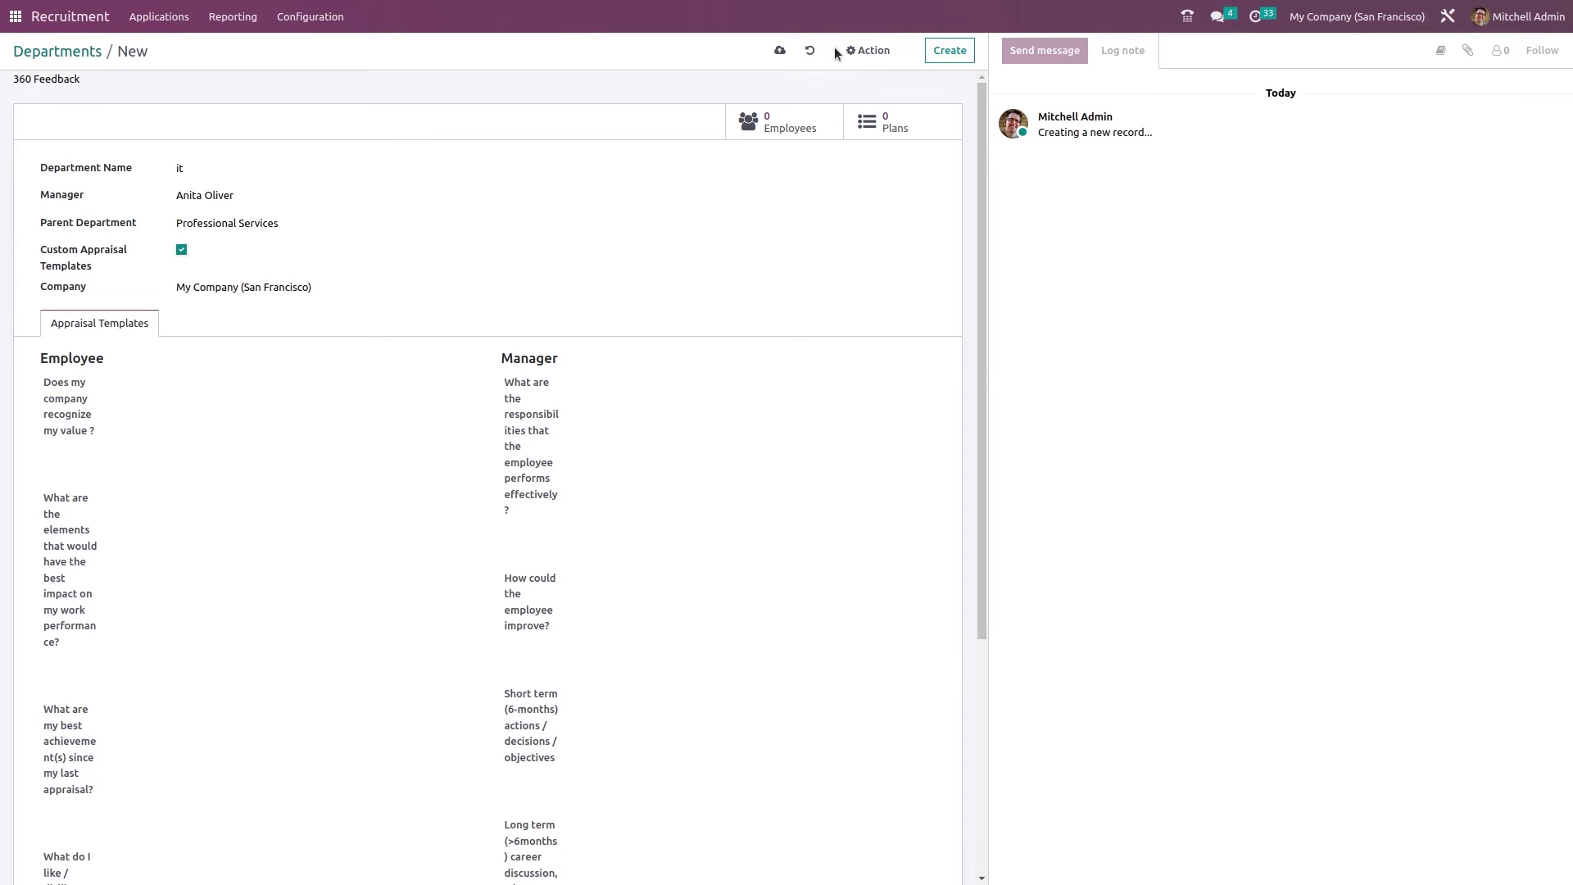
pyautogui.click(780, 50)
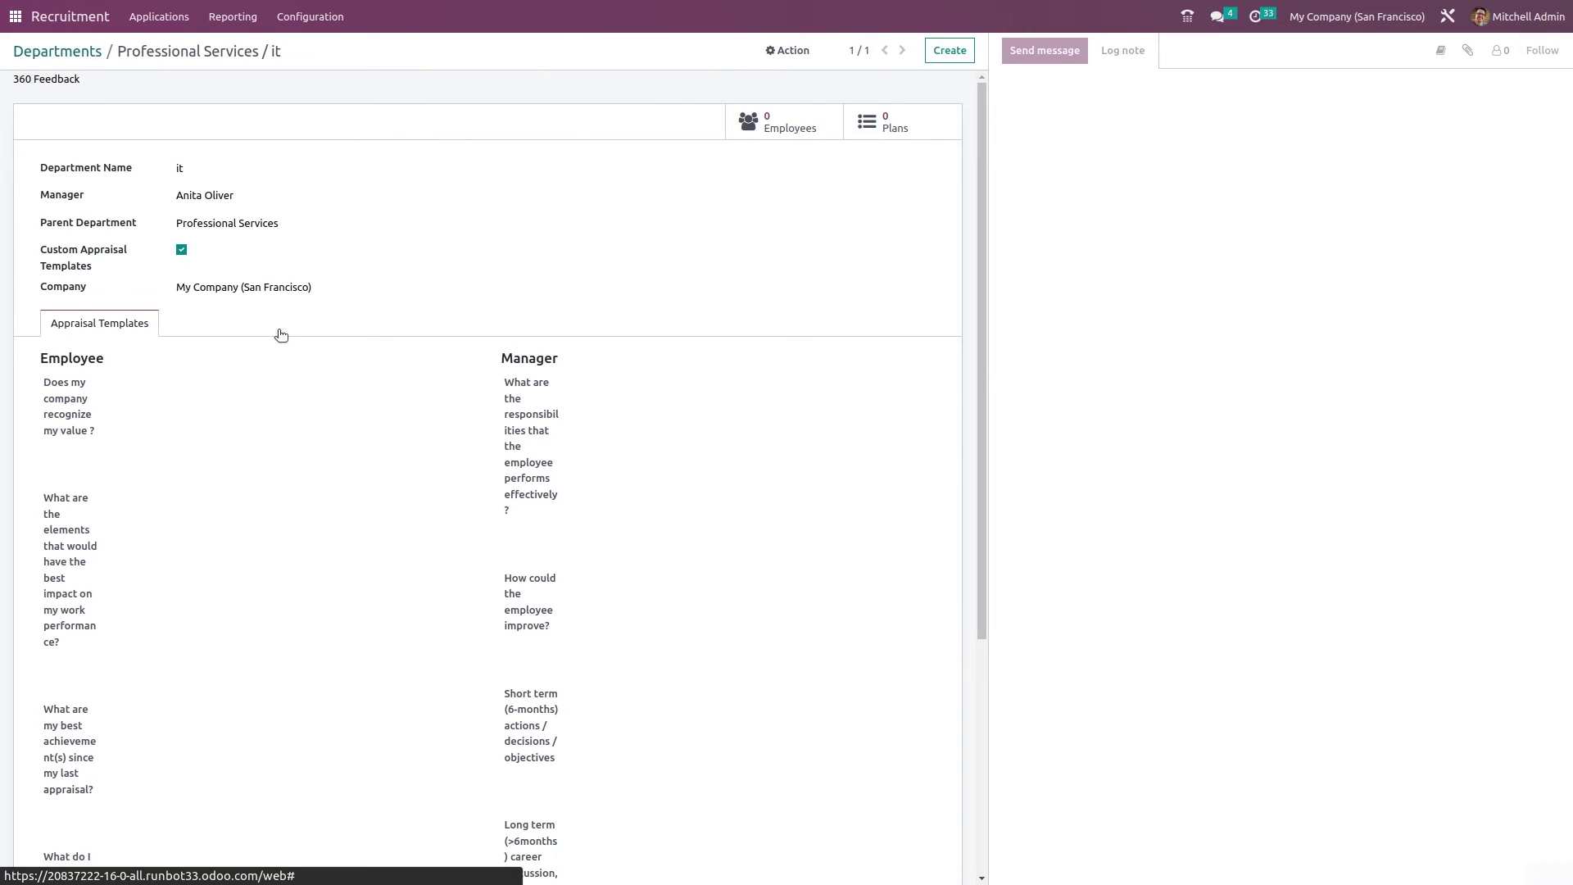
pyautogui.click(58, 51)
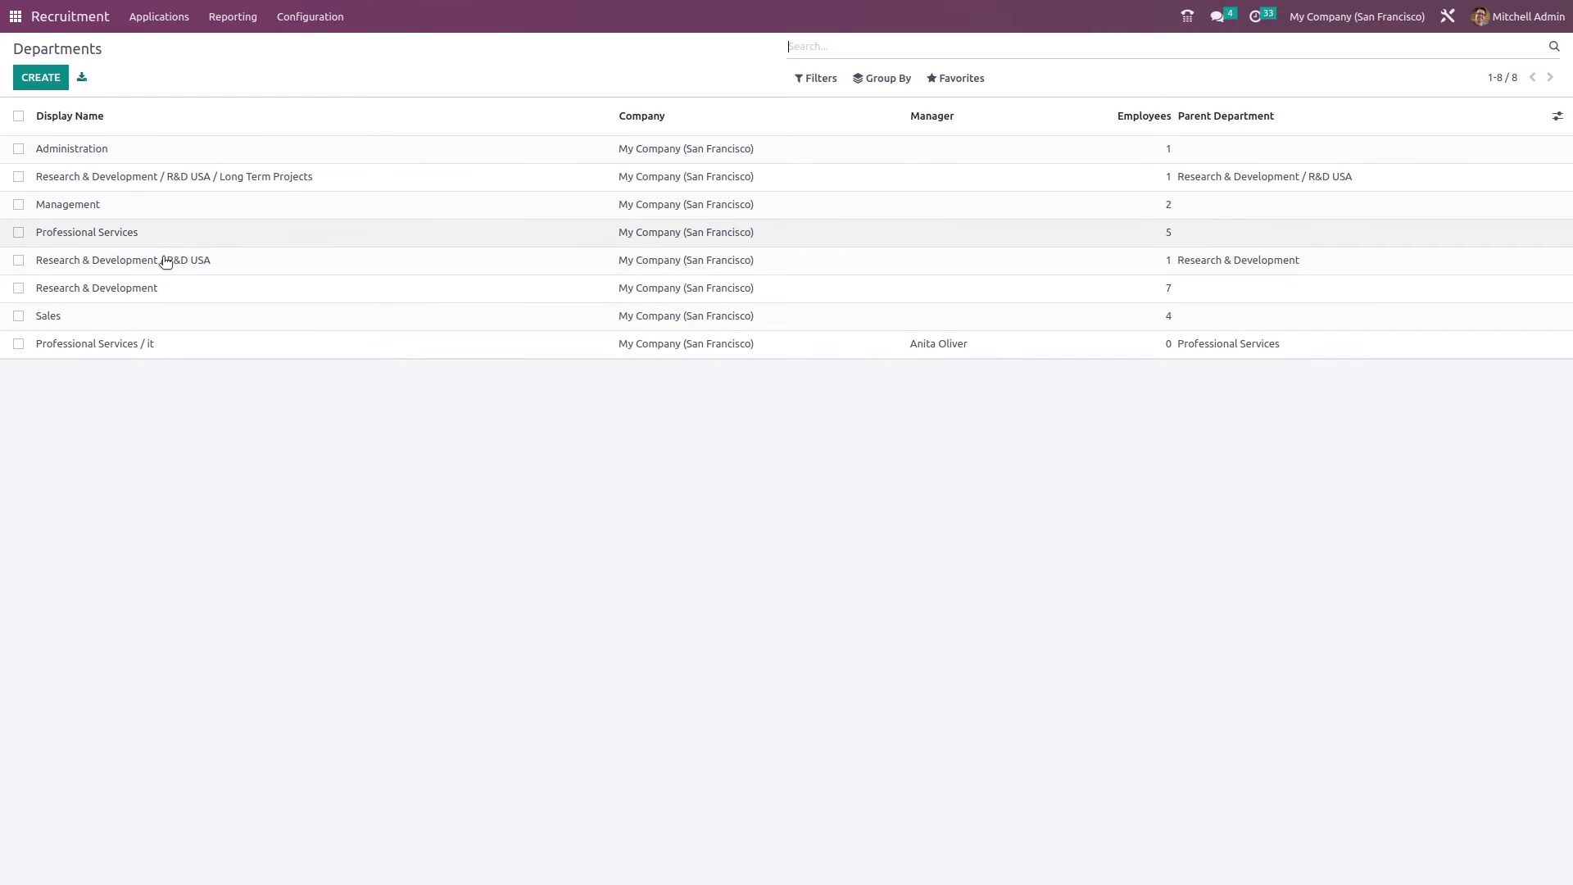
pyautogui.click(19, 344)
pyautogui.click(18, 344)
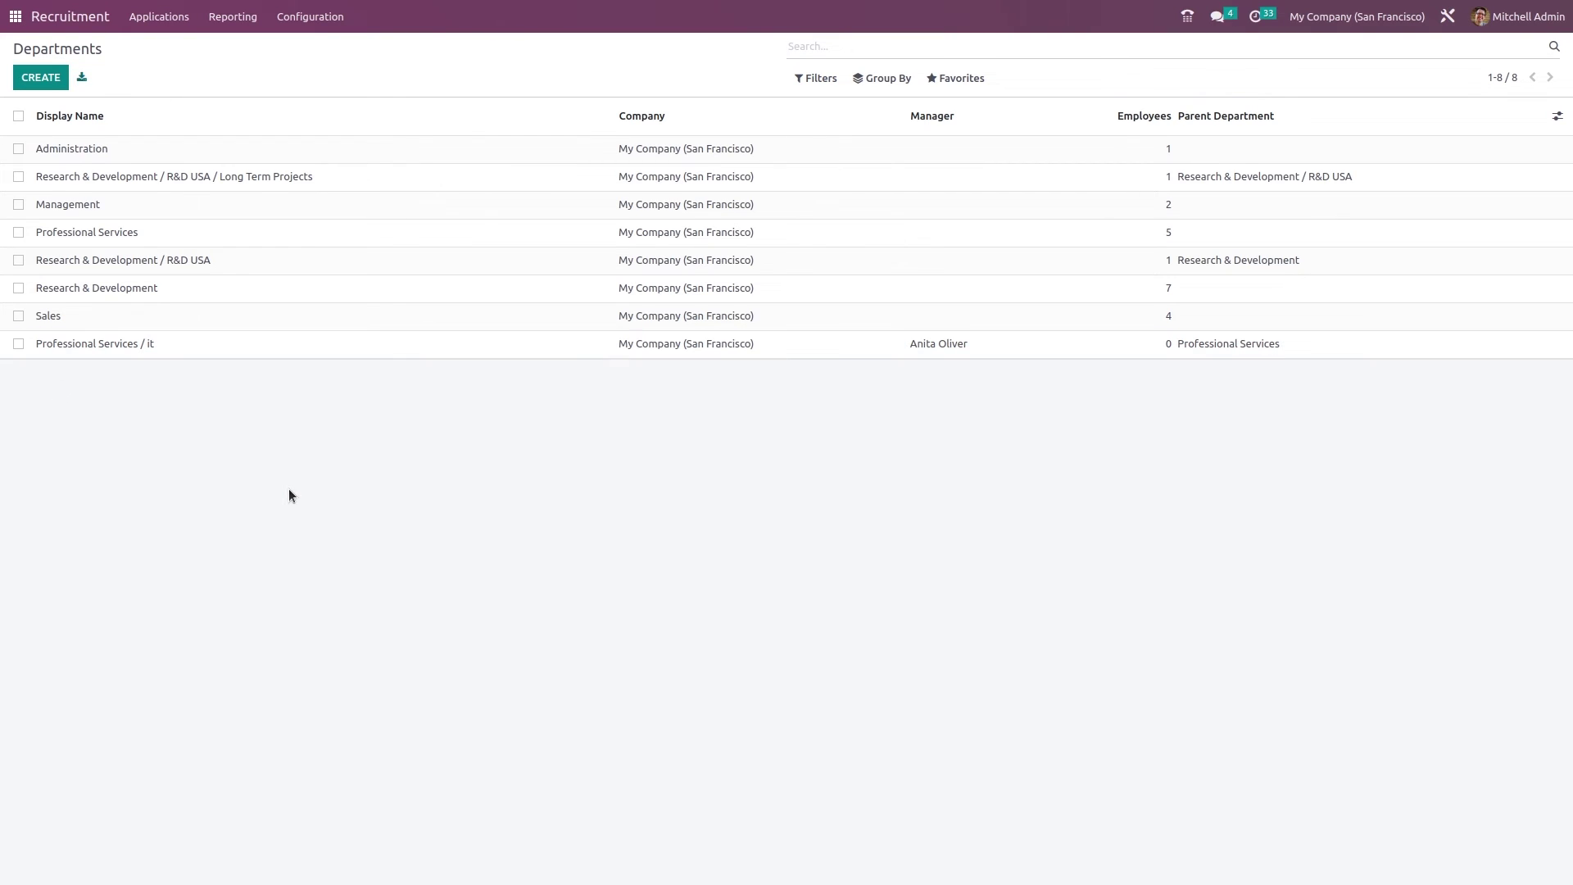
# - Review the three Refuse Reasons and discard an empty new reason
pyautogui.click(322, 17)
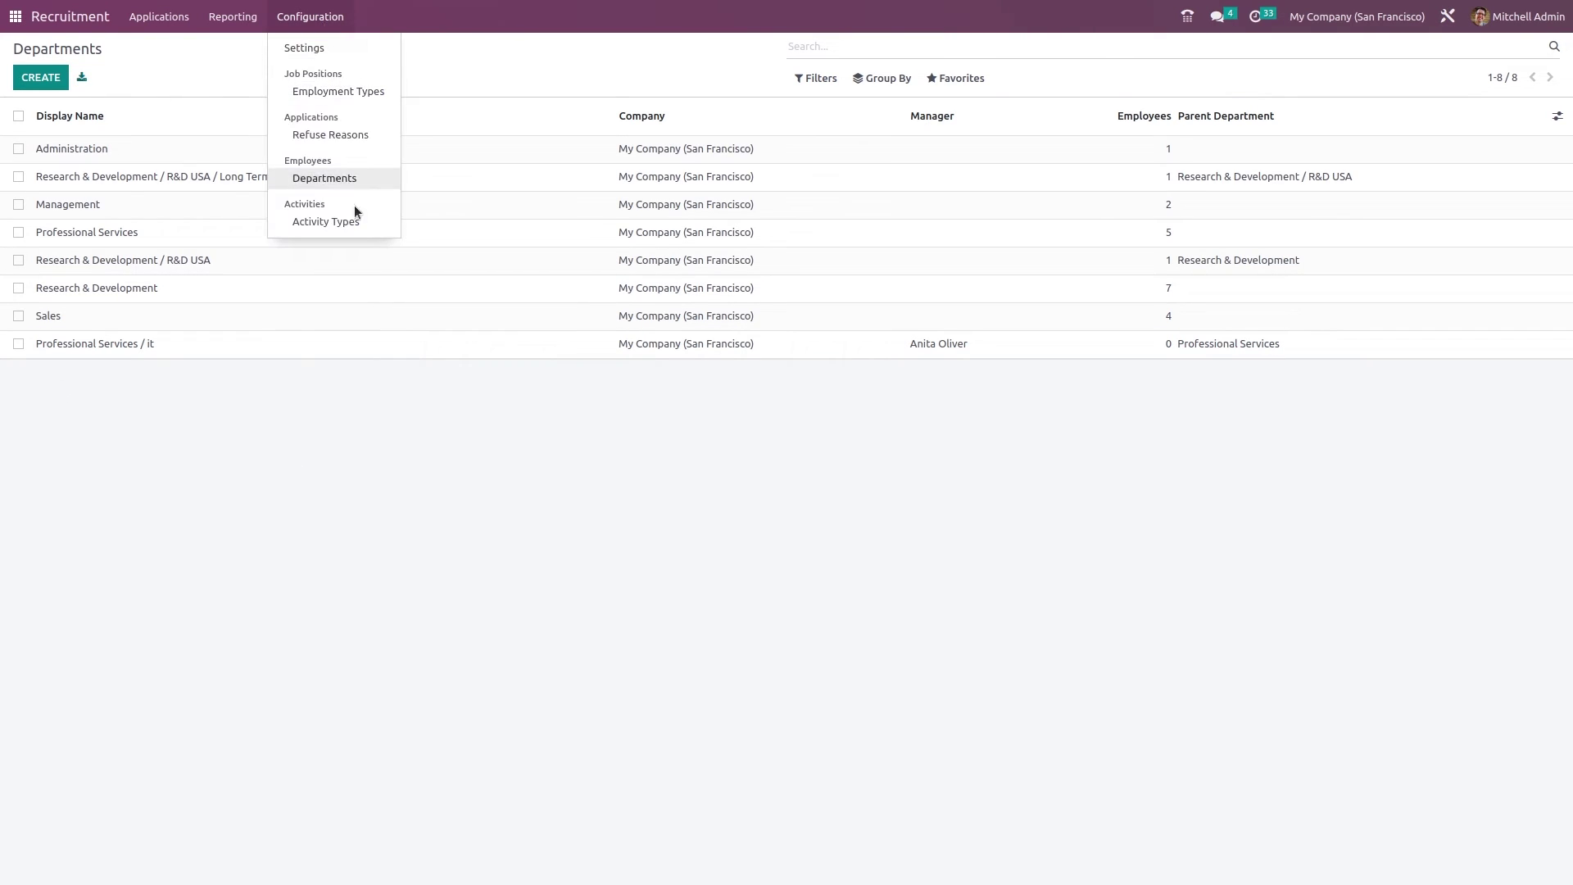
pyautogui.click(347, 137)
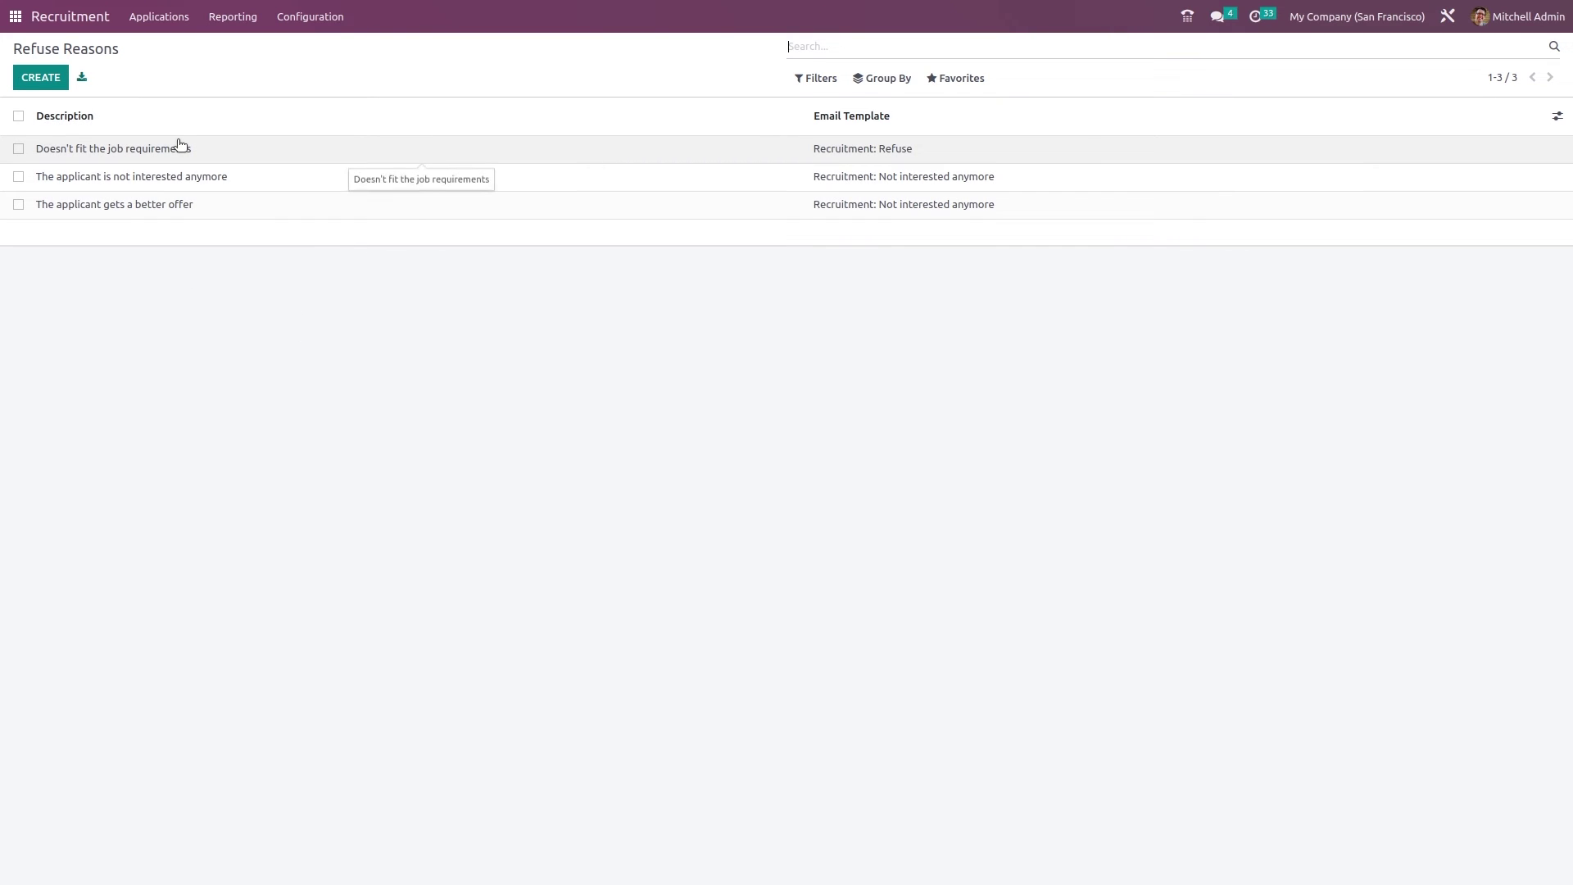
pyautogui.click(50, 84)
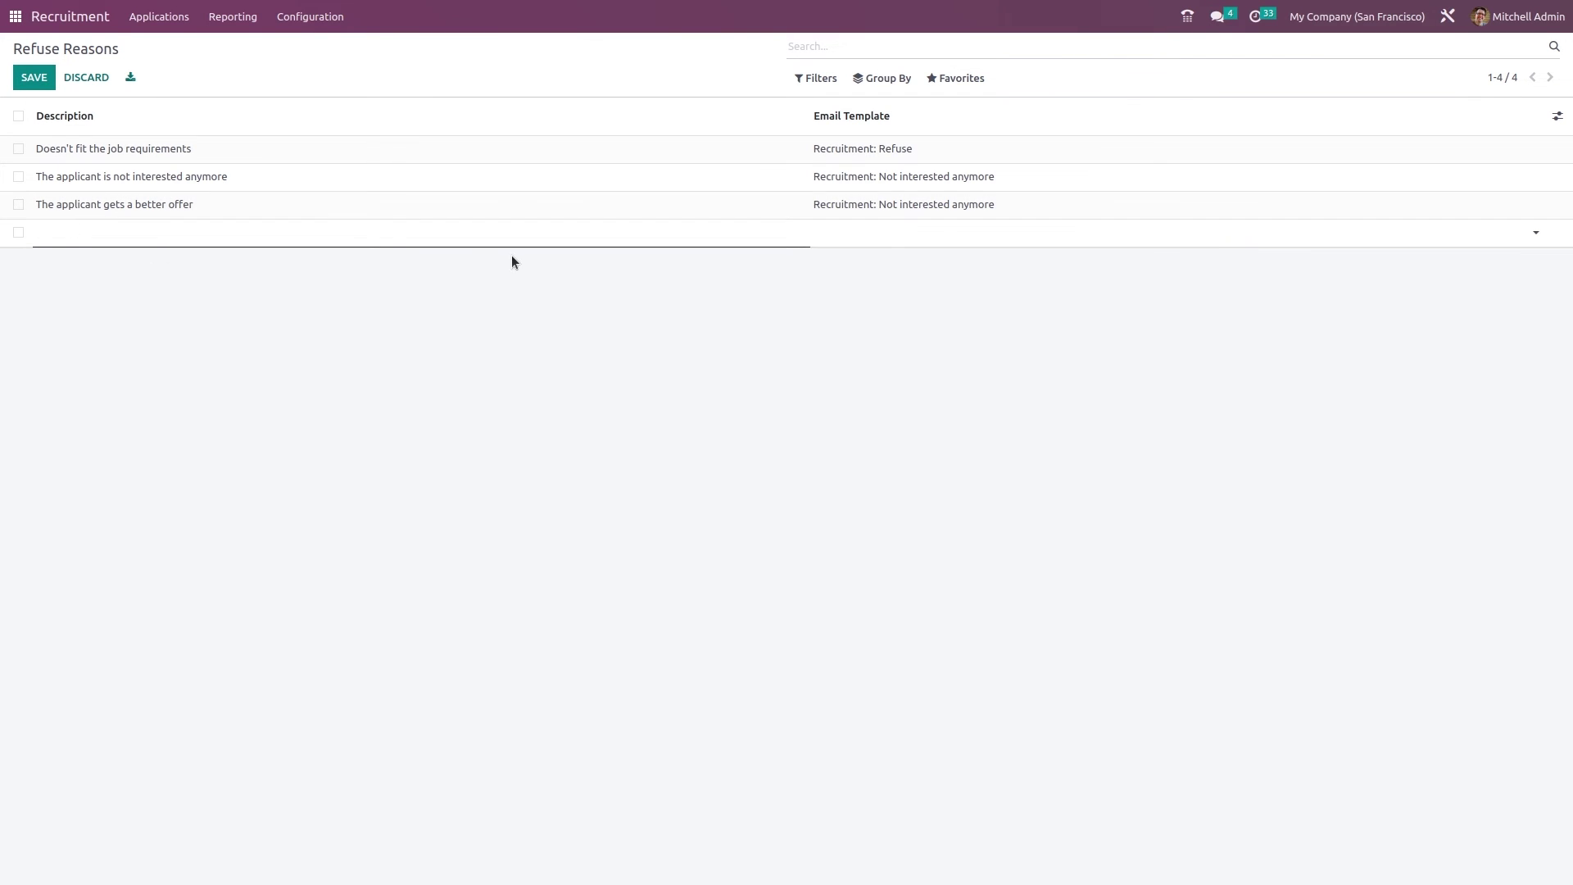
pyautogui.click(684, 301)
# - Open the Employment Types list from Configuration
pyautogui.click(311, 16)
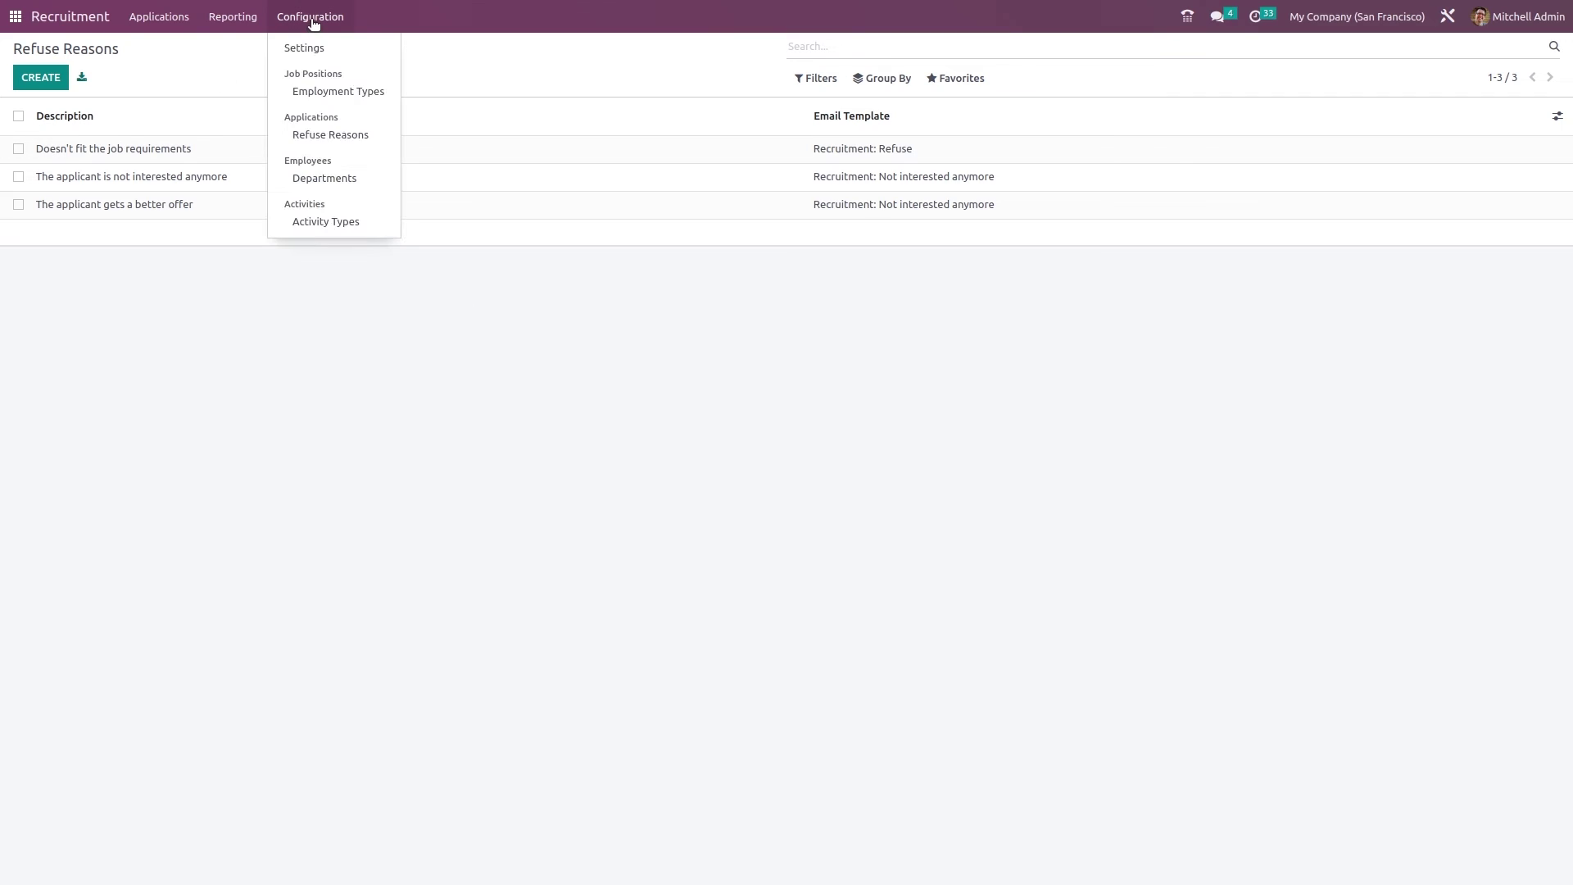
pyautogui.click(320, 95)
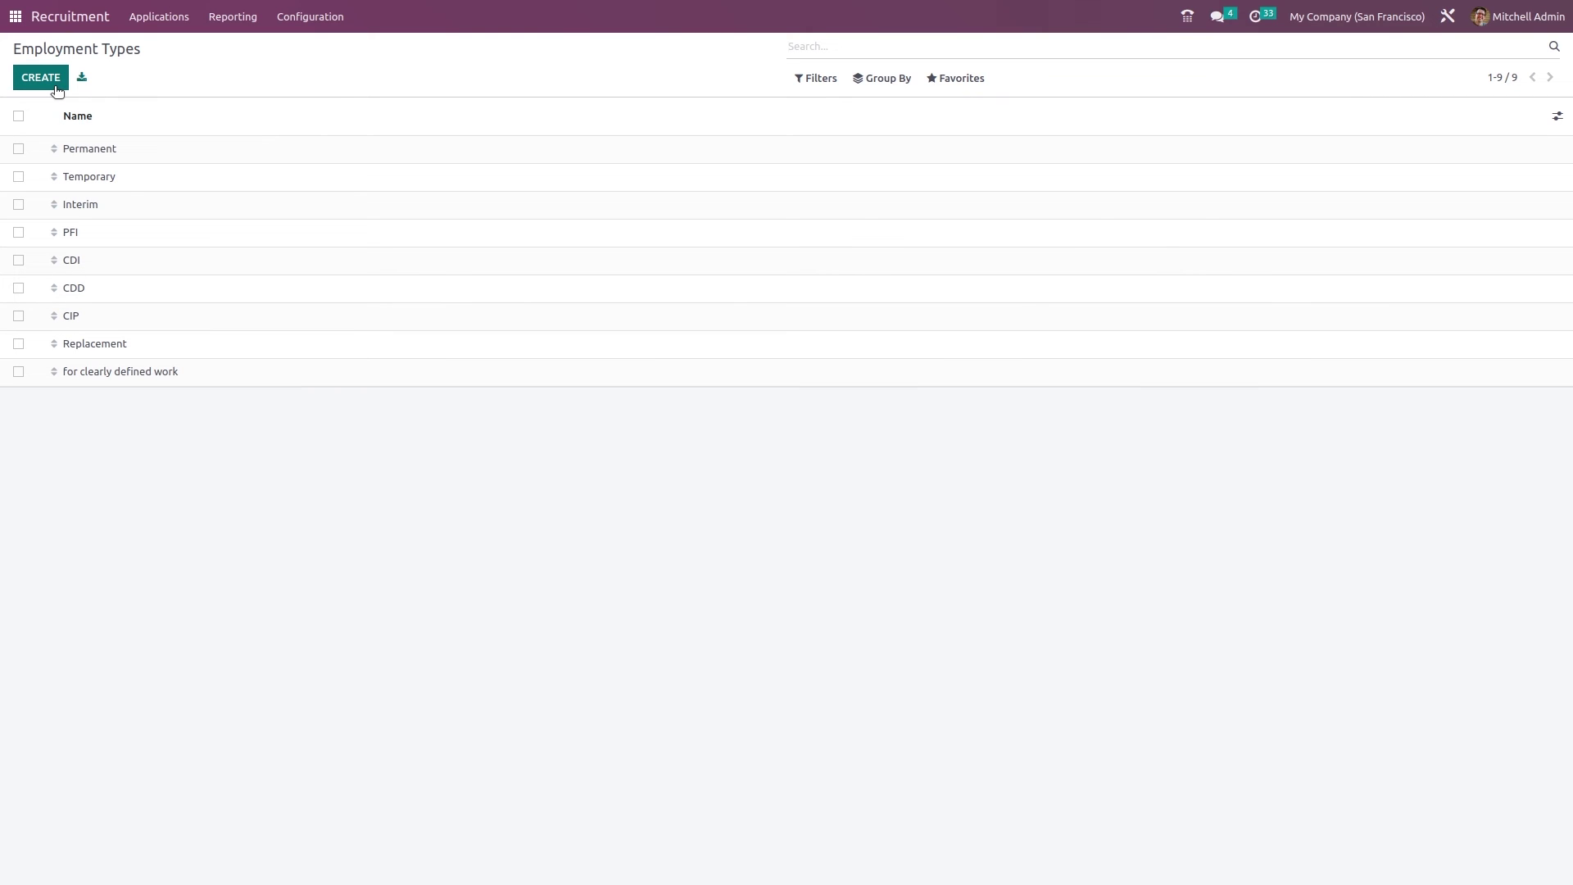
pyautogui.click(301, 31)
# - Review the Recruitment Settings page, then return to the Odoo apps home screen
pyautogui.click(302, 47)
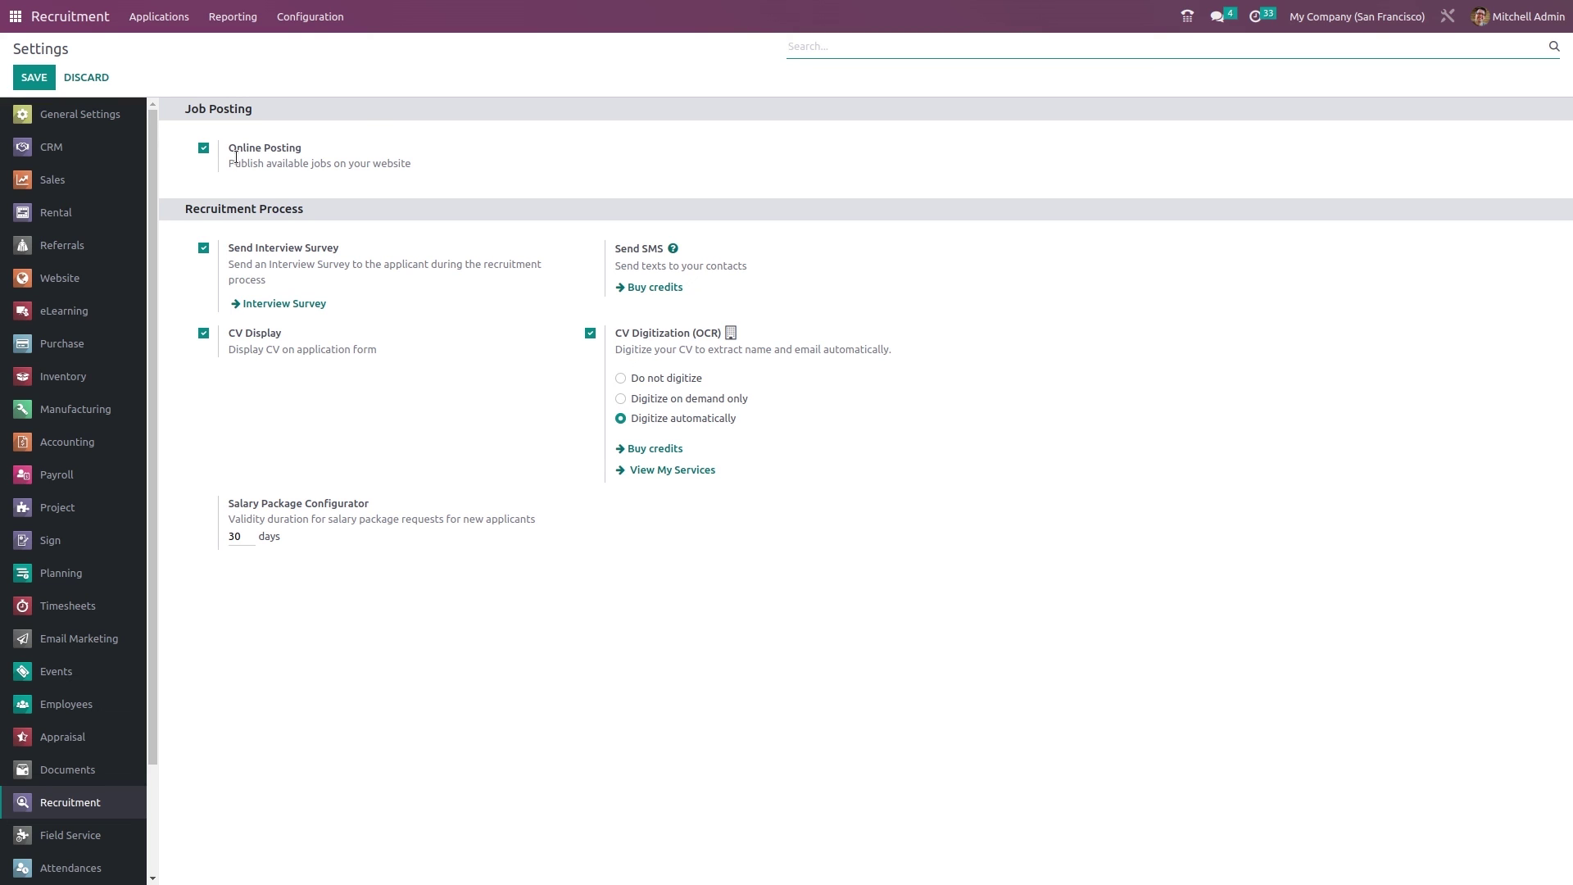
pyautogui.click(15, 16)
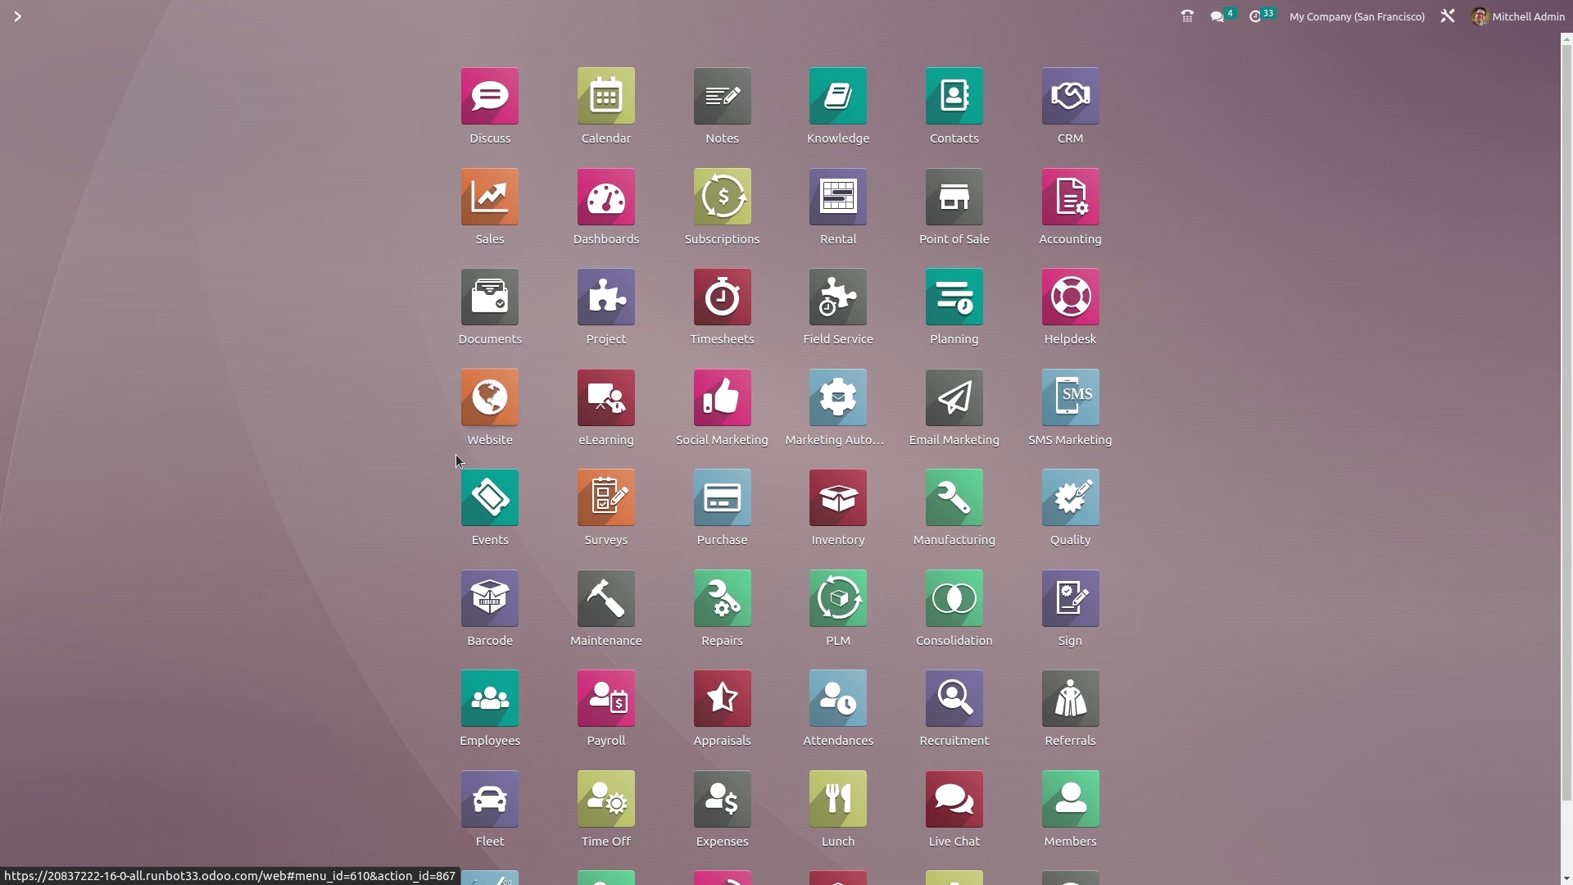